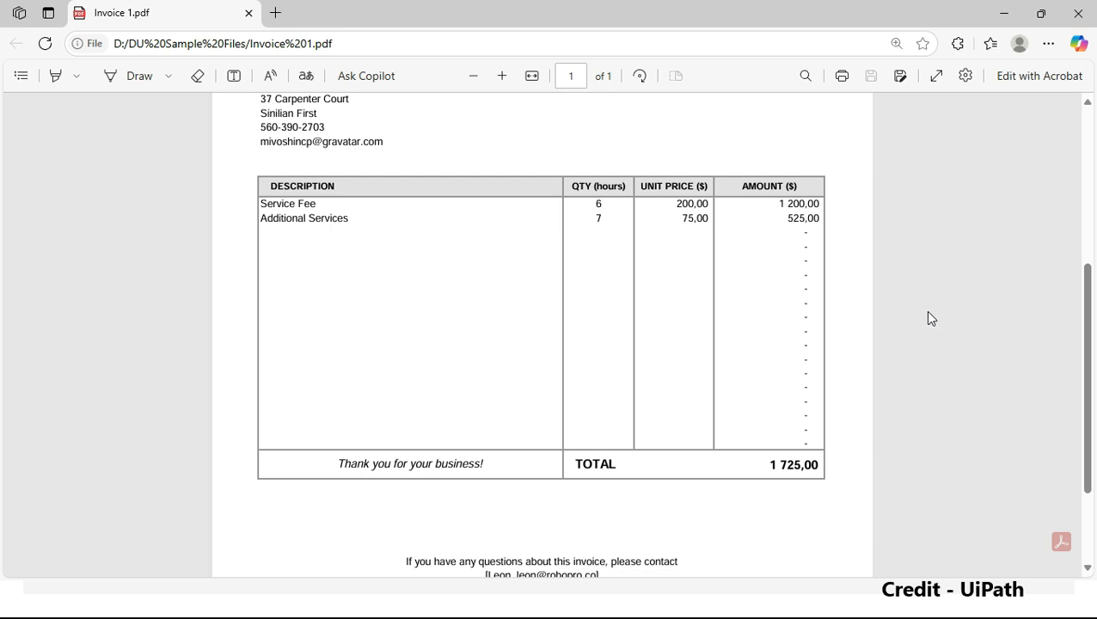
{"action": "scroll", "coordinate": [525, 347], "scroll_direction": "up", "scroll_amount": 2}
{"action": "scroll", "coordinate": [524, 356], "scroll_direction": "down", "scroll_amount": 2}
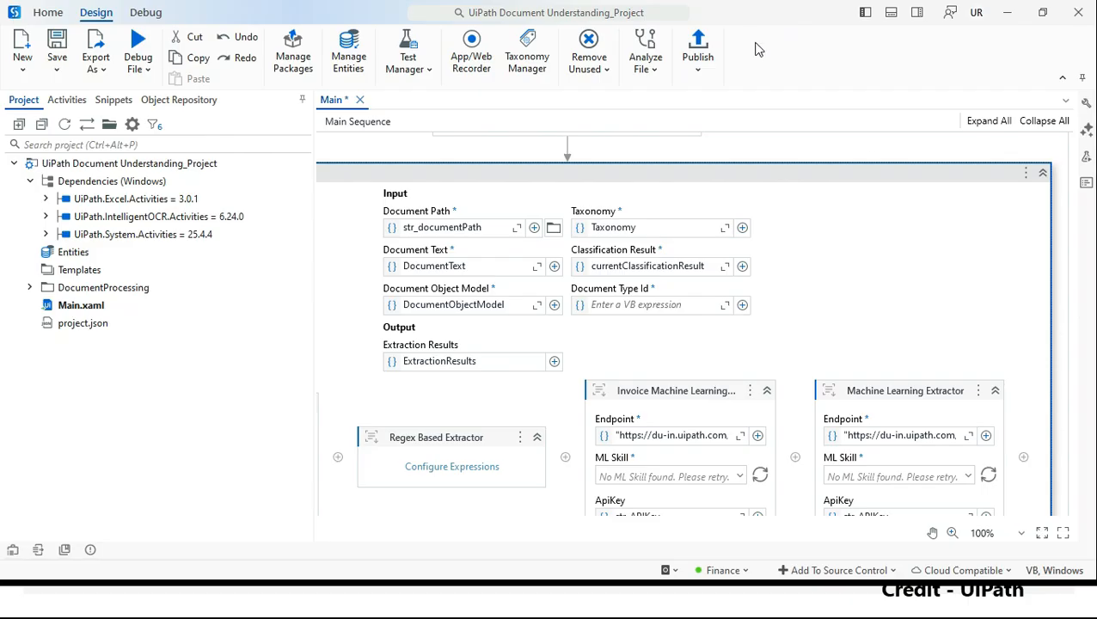
{"action": "scroll", "coordinate": [939, 258], "scroll_direction": "up", "scroll_amount": 15}
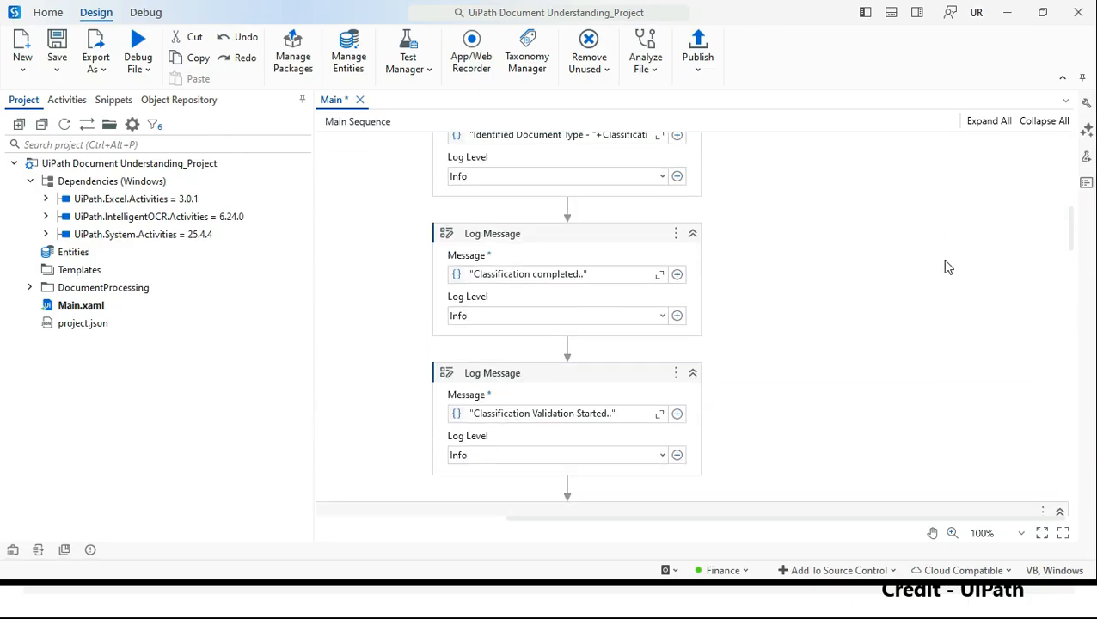
Step: Review the Main sequence activities, from the document path and API key assignments through the Write Range Workbook exports
{"action": "scroll", "coordinate": [943, 259], "scroll_direction": "up", "scroll_amount": 10}
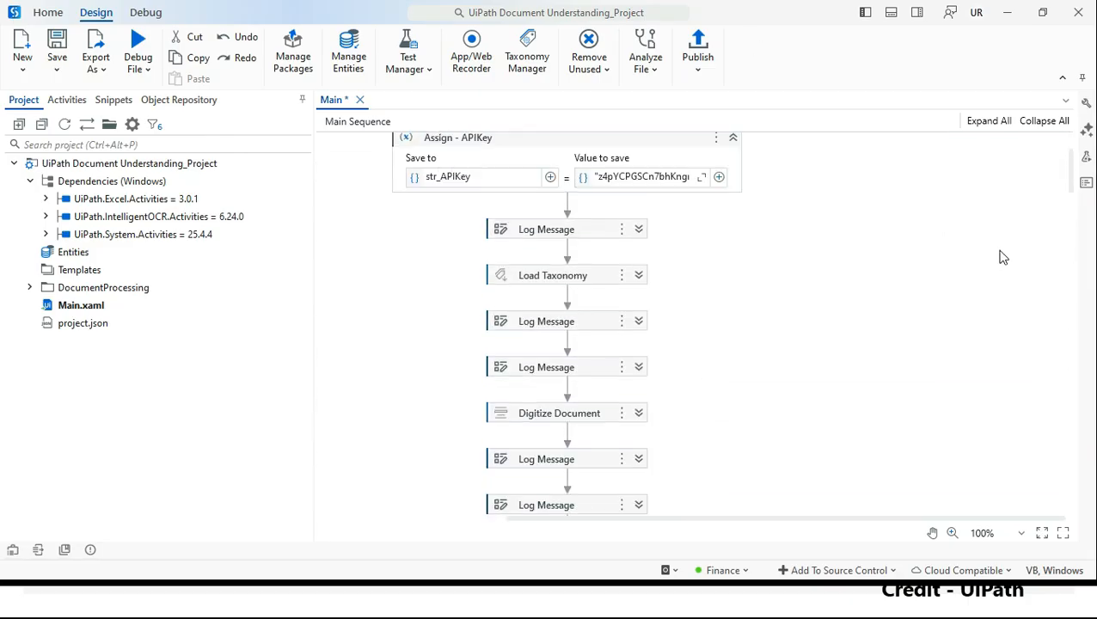
{"action": "left_click", "coordinate": [899, 256]}
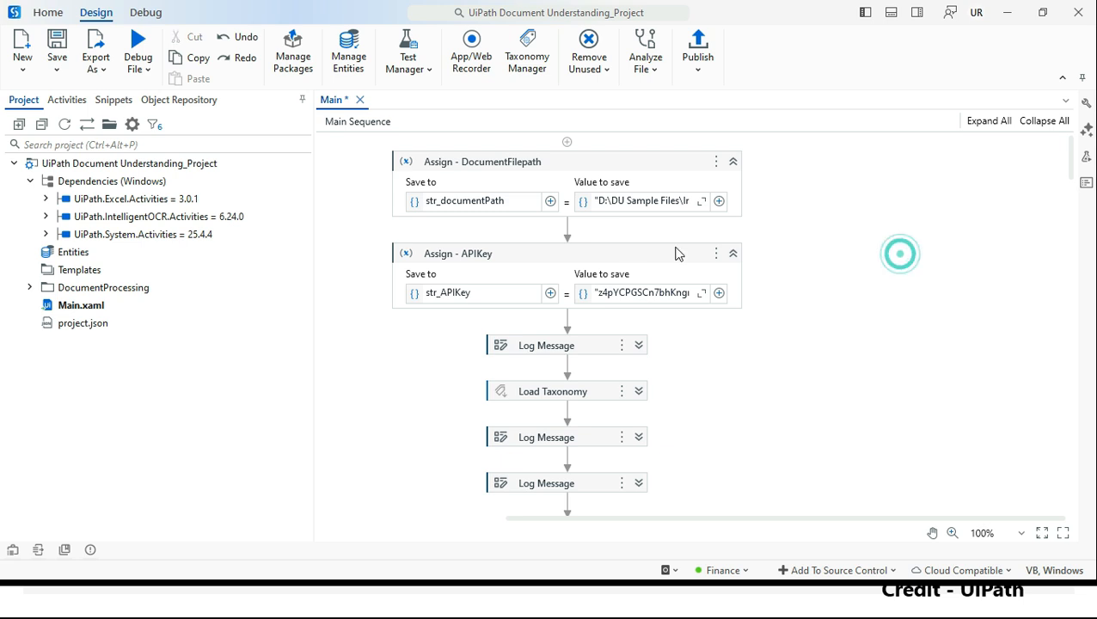
{"action": "left_click", "coordinate": [590, 166]}
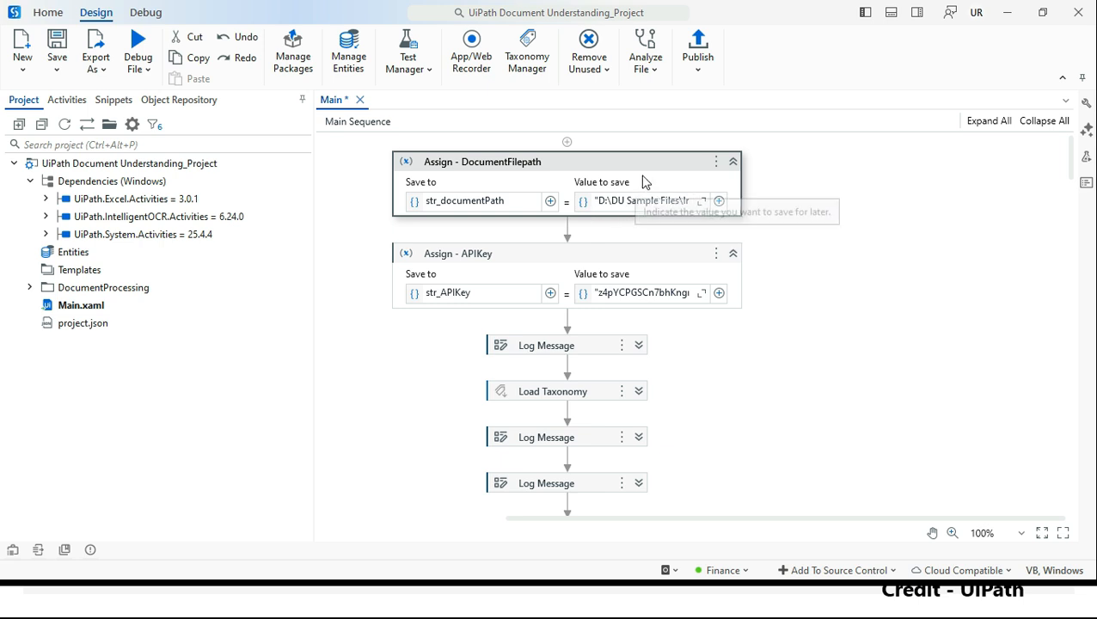
{"action": "left_click", "coordinate": [648, 172]}
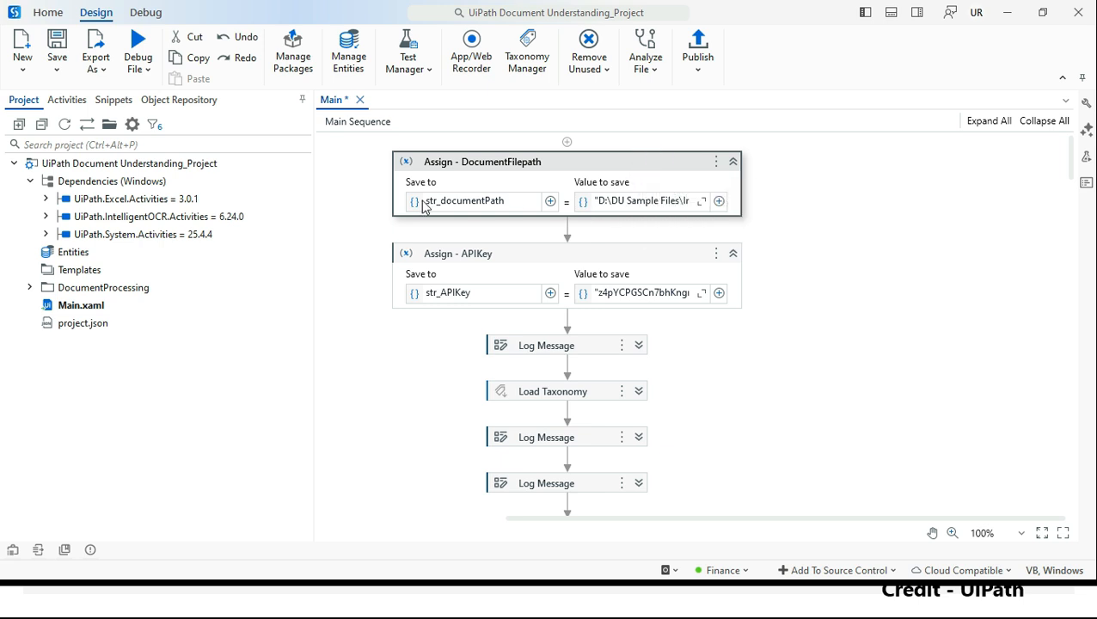
{"action": "left_click", "coordinate": [1071, 163]}
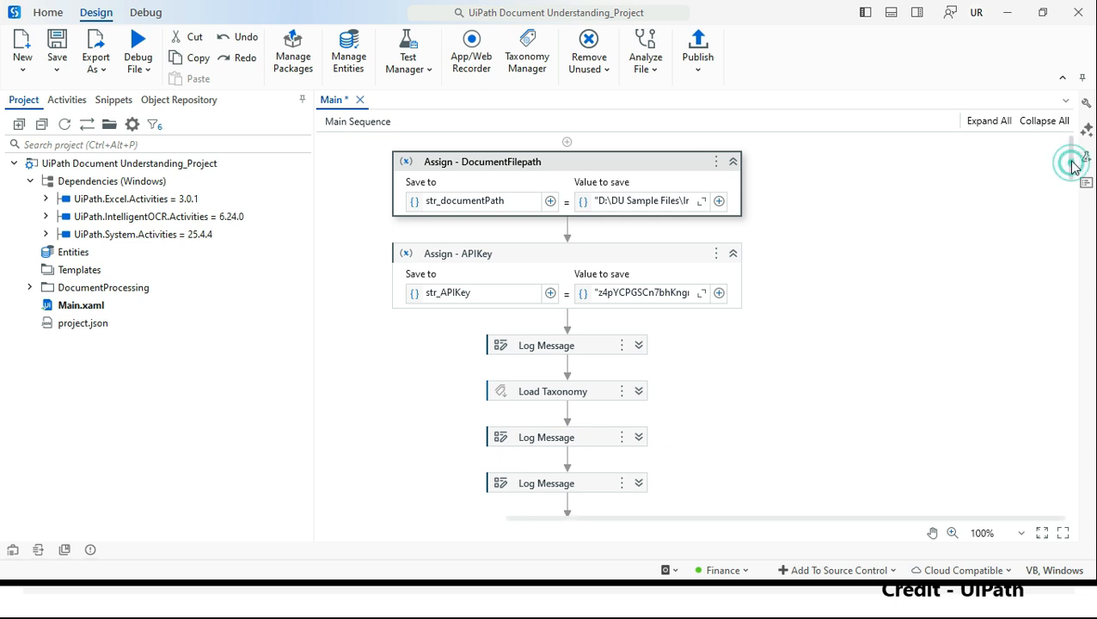
{"action": "left_click", "coordinate": [993, 184]}
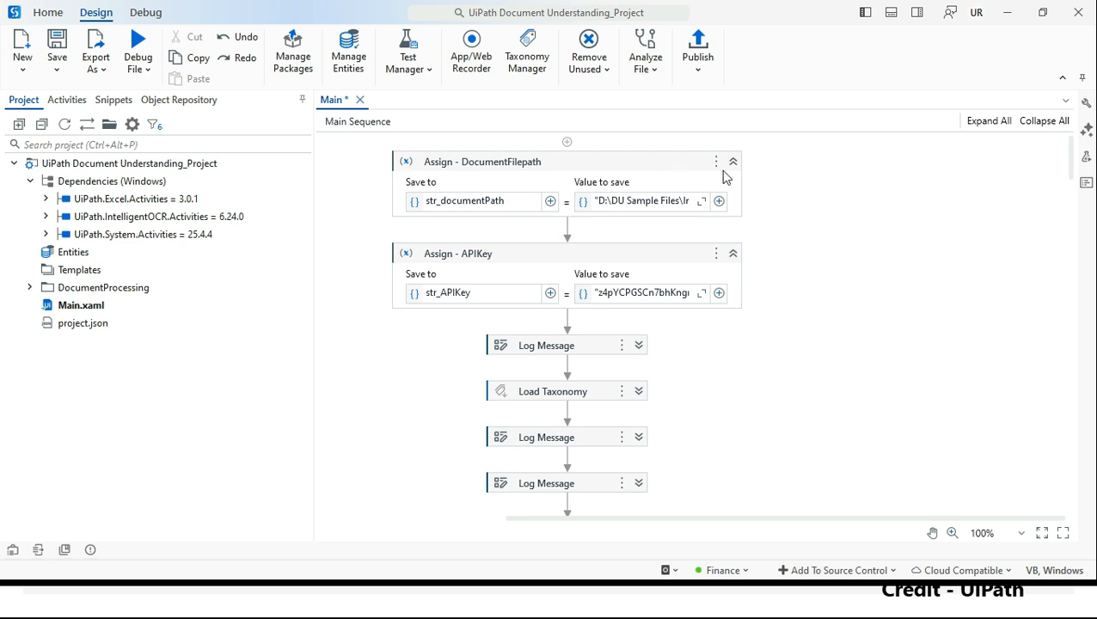
{"action": "left_click", "coordinate": [875, 245]}
{"action": "scroll", "coordinate": [653, 263], "scroll_direction": "down", "scroll_amount": 3}
{"action": "left_click", "coordinate": [603, 241]}
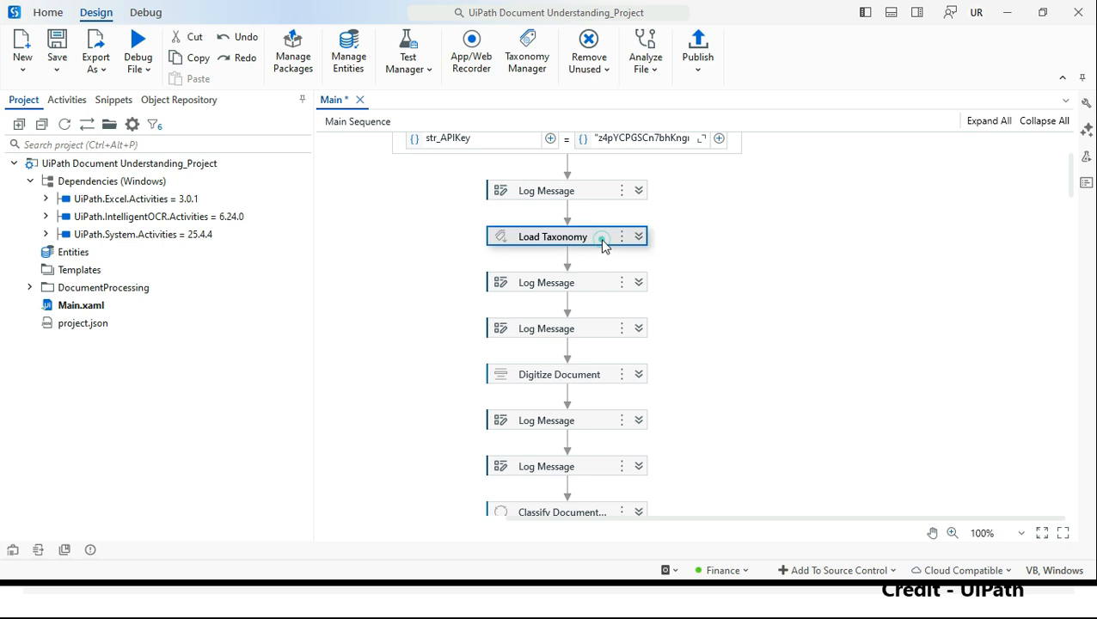
{"action": "left_click", "coordinate": [571, 379]}
{"action": "scroll", "coordinate": [590, 387], "scroll_direction": "down", "scroll_amount": 2}
{"action": "left_click", "coordinate": [593, 401]}
{"action": "scroll", "coordinate": [613, 398], "scroll_direction": "down", "scroll_amount": 10}
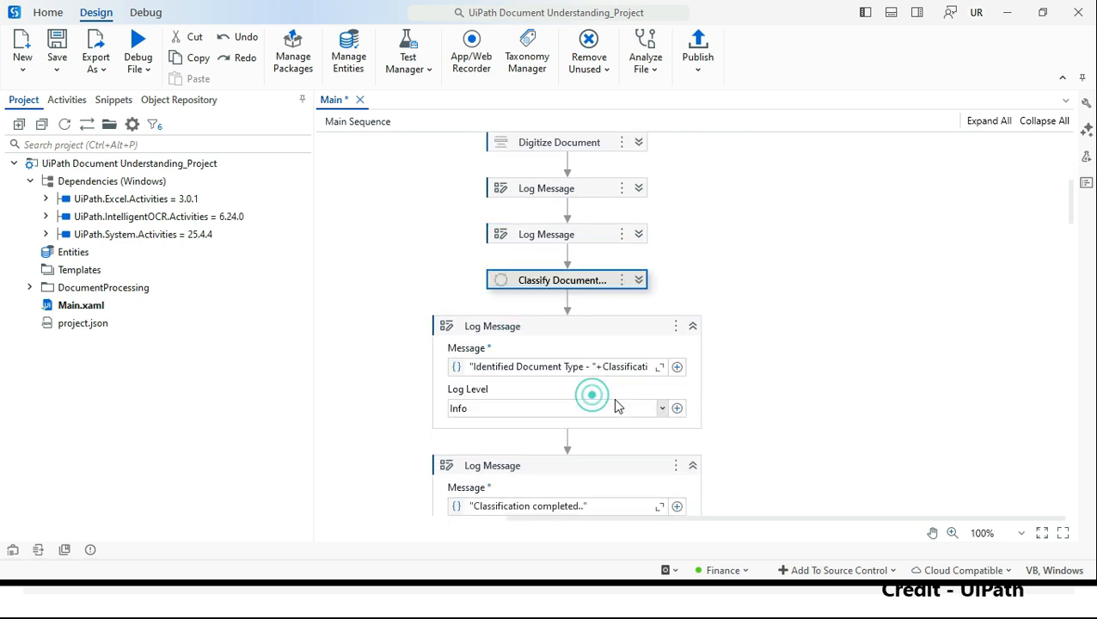
{"action": "scroll", "coordinate": [578, 381], "scroll_direction": "down", "scroll_amount": 3}
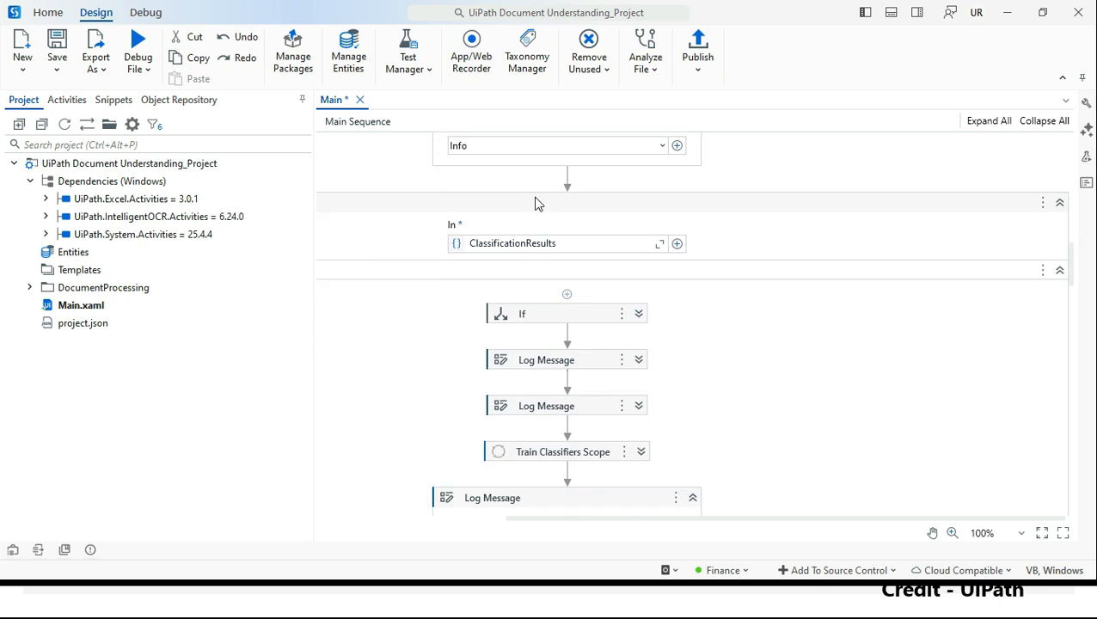
{"action": "left_click", "coordinate": [639, 200]}
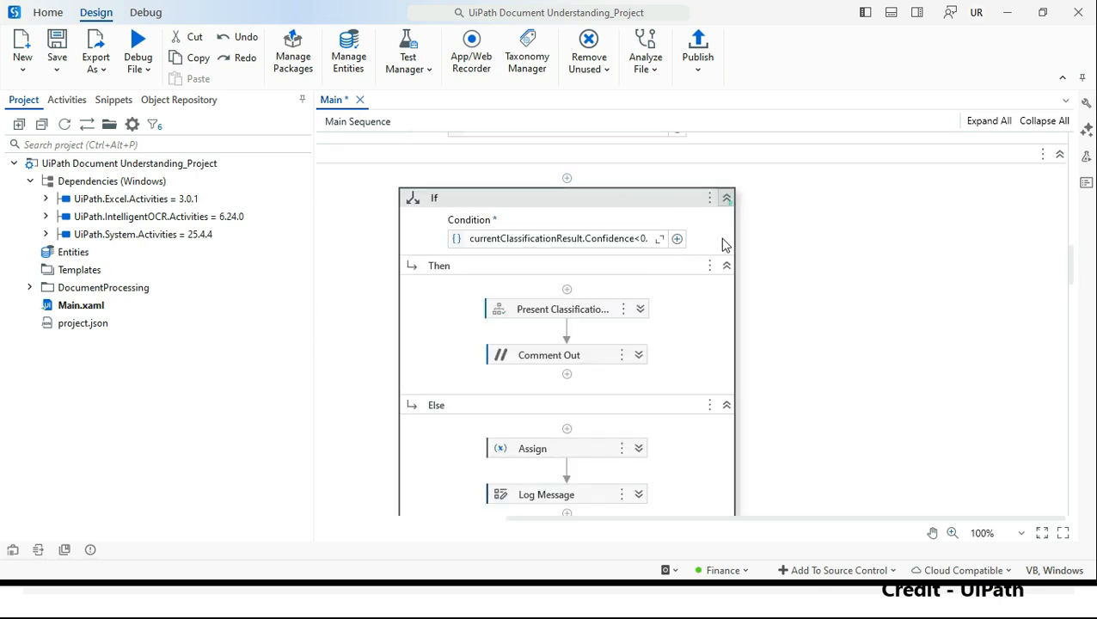
{"action": "left_click", "coordinate": [726, 200]}
{"action": "scroll", "coordinate": [604, 335], "scroll_direction": "down", "scroll_amount": 10}
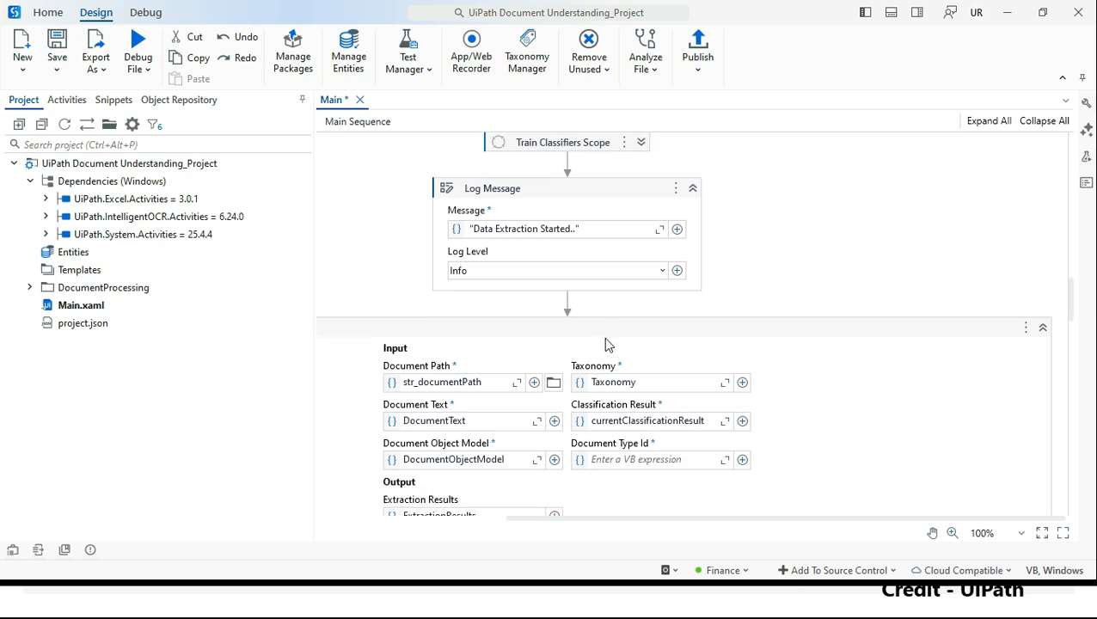
{"action": "scroll", "coordinate": [610, 379], "scroll_direction": "down", "scroll_amount": 10}
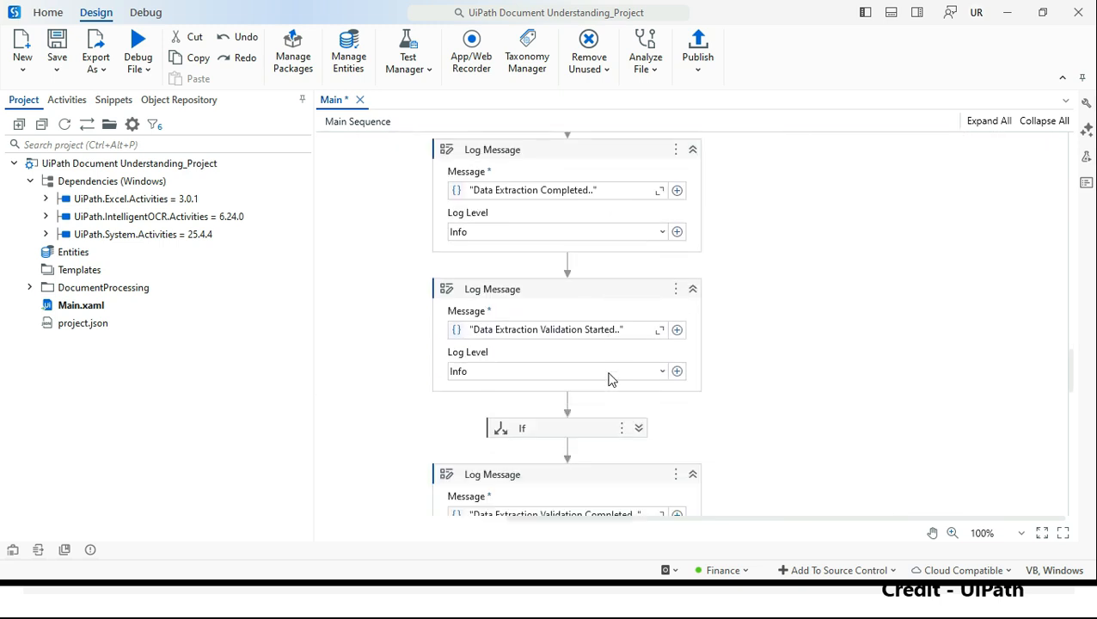
{"action": "scroll", "coordinate": [610, 391], "scroll_direction": "down", "scroll_amount": 1}
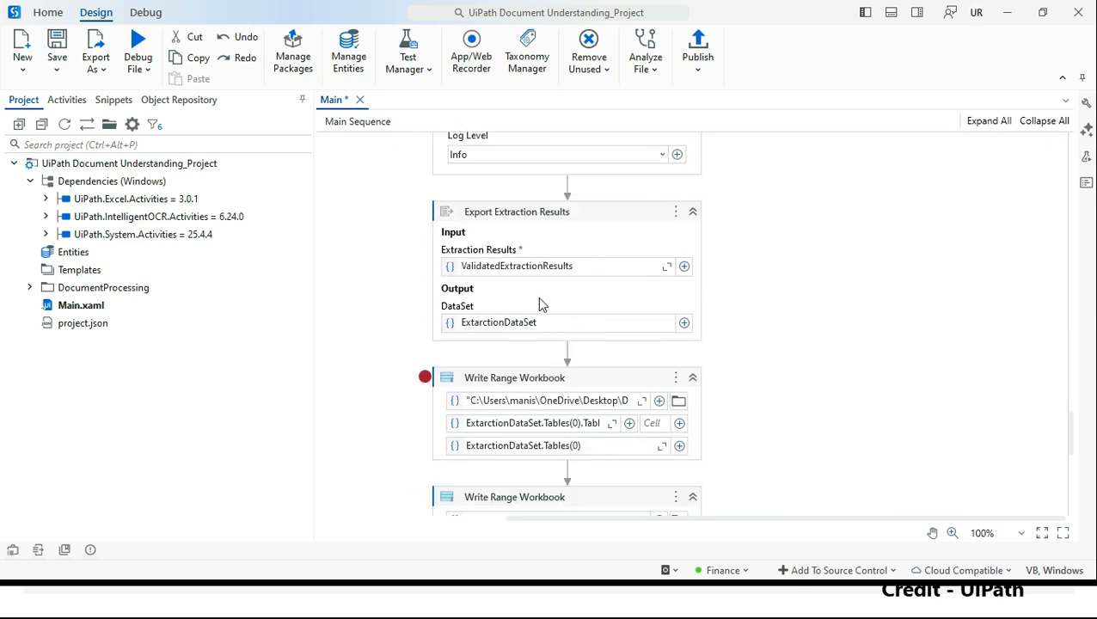
{"action": "scroll", "coordinate": [590, 221], "scroll_direction": "down", "scroll_amount": 4}
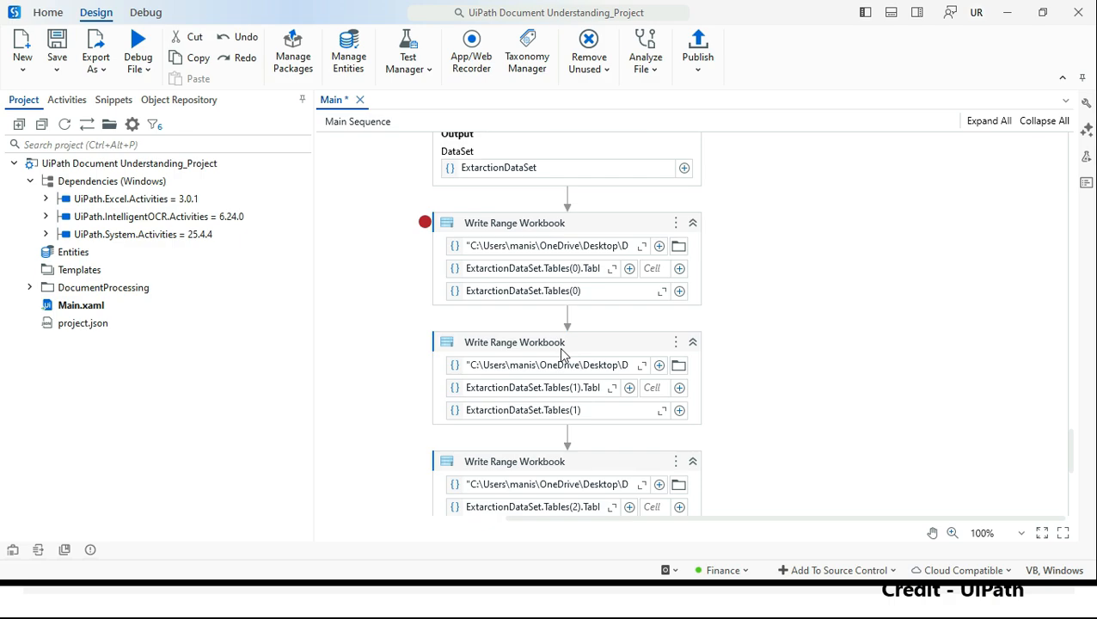
{"action": "scroll", "coordinate": [563, 353], "scroll_direction": "up", "scroll_amount": 10}
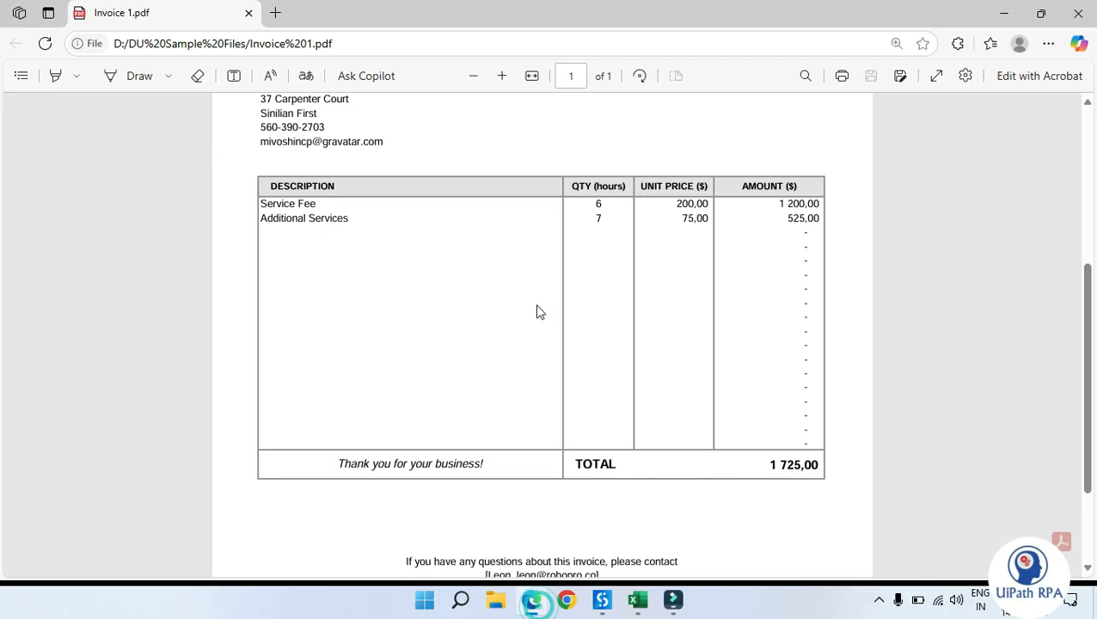
Step: Open the Taxonomy Manager and maximize its window
{"action": "left_click", "coordinate": [257, 178]}
{"action": "left_click", "coordinate": [911, 305]}
{"action": "left_click", "coordinate": [1008, 299]}
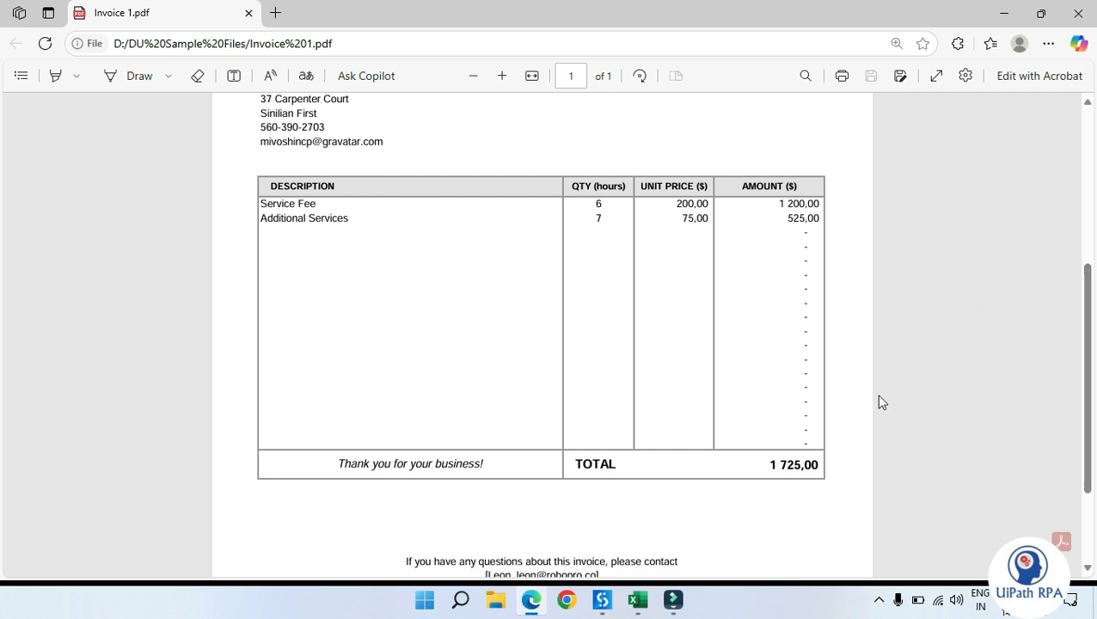
{"action": "left_click", "coordinate": [602, 599]}
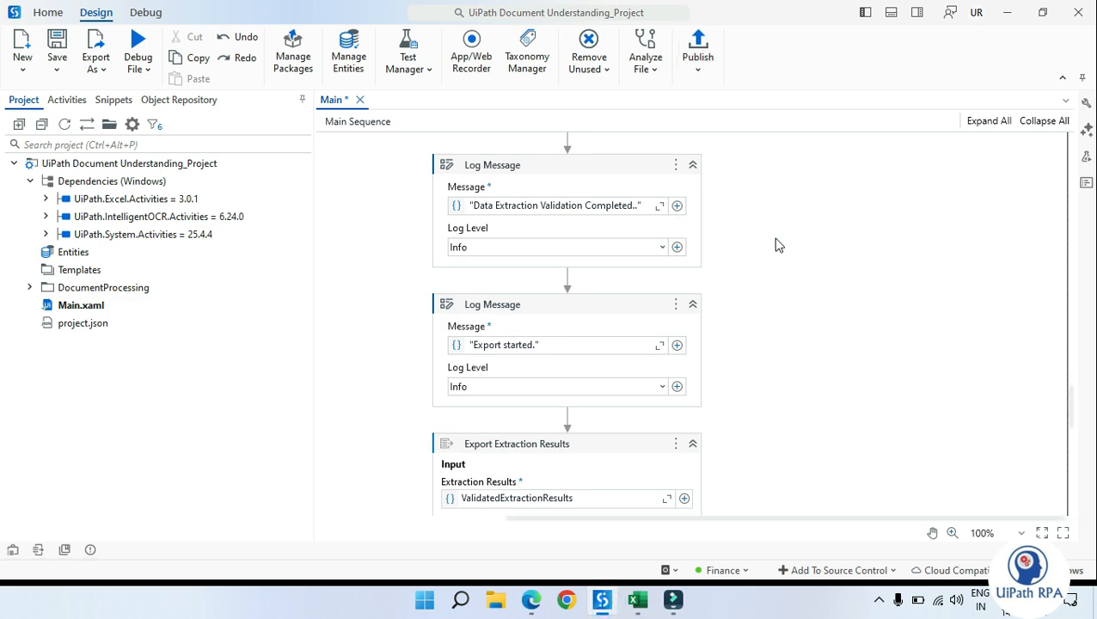
{"action": "left_click", "coordinate": [381, 242]}
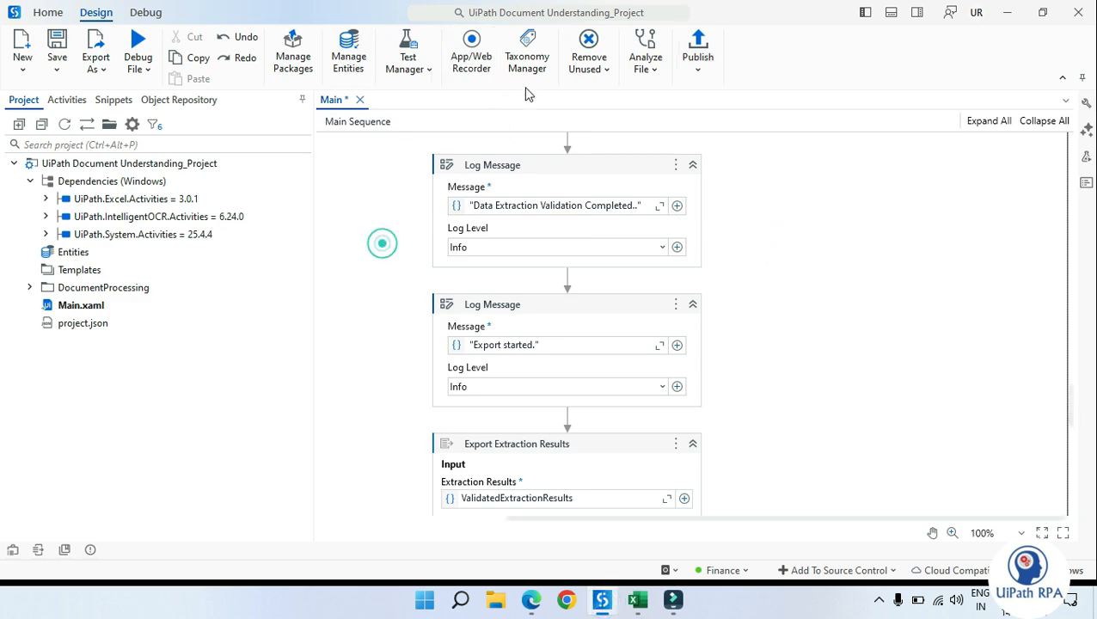
{"action": "key", "text": "alt+Tab"}
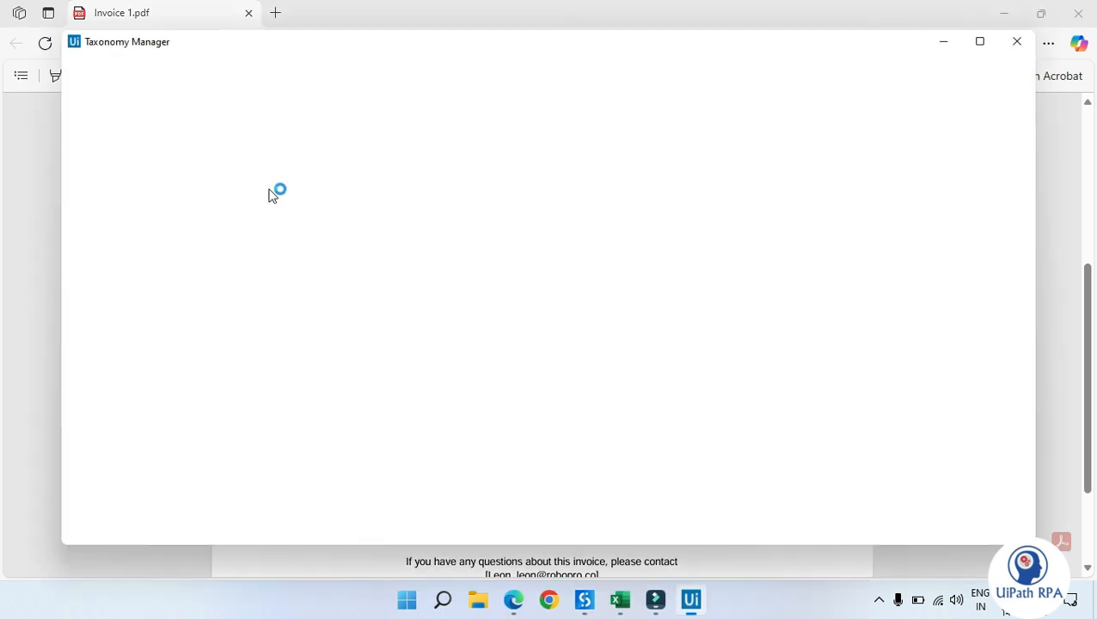
{"action": "left_click", "coordinate": [980, 44]}
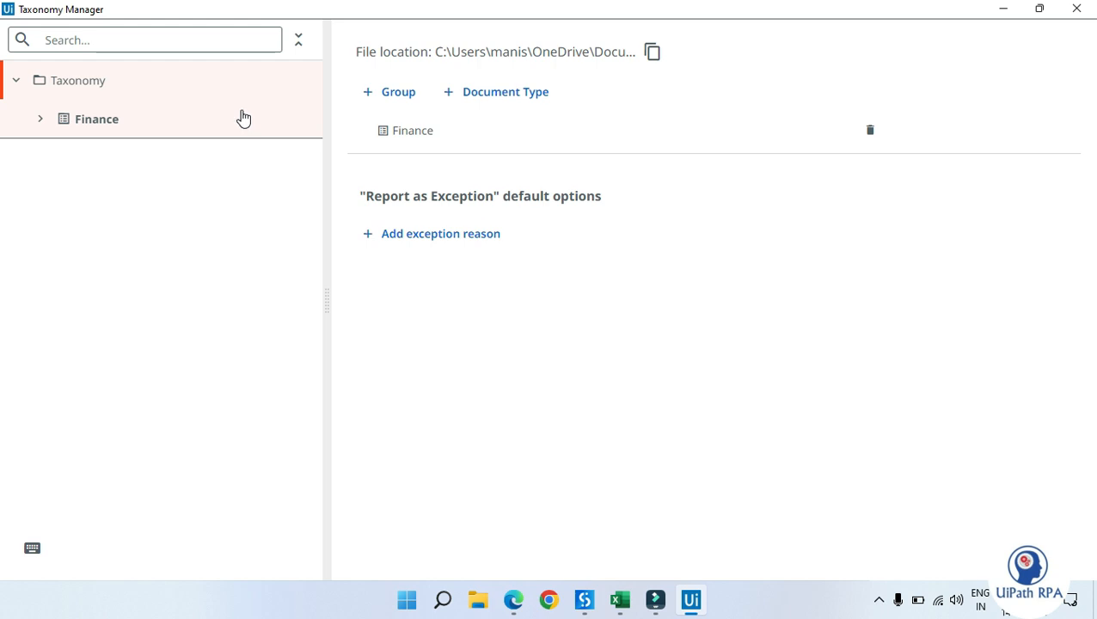
Step: Expand the Finance taxonomy down to the Invoice document type and inspect its fields and TableData columns
{"action": "left_click", "coordinate": [39, 118]}
{"action": "left_click", "coordinate": [67, 157]}
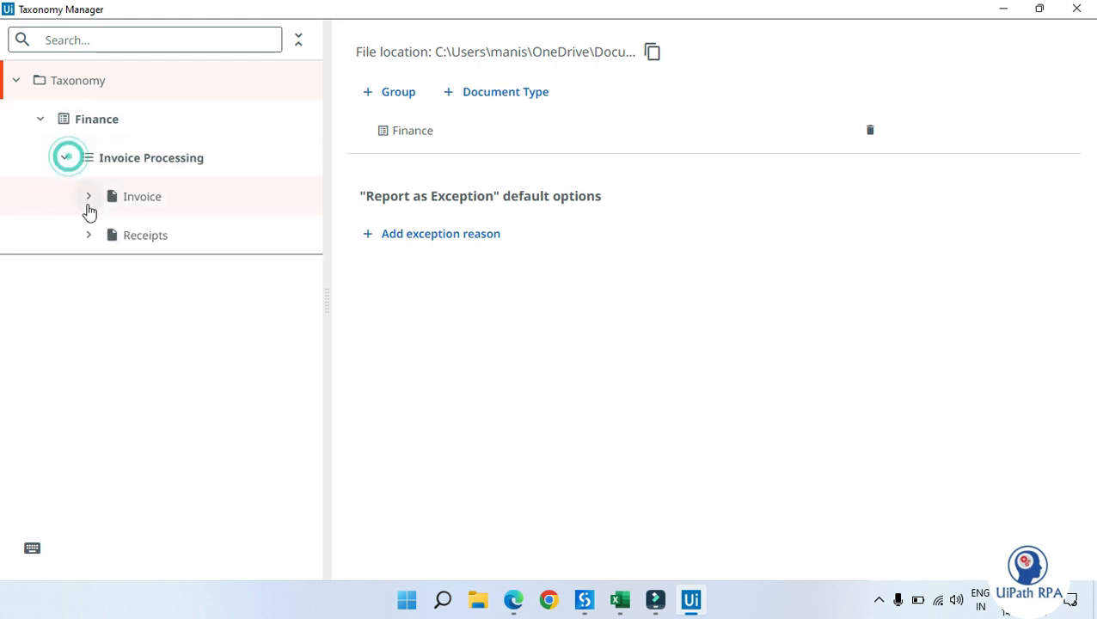
{"action": "left_click", "coordinate": [88, 199]}
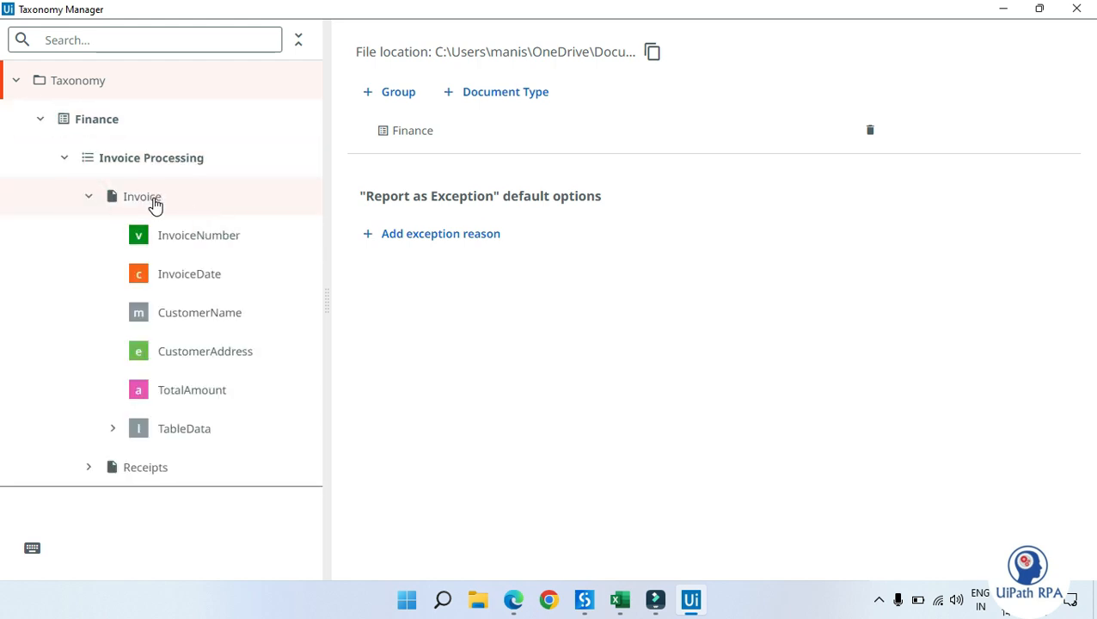
{"action": "left_click", "coordinate": [184, 428]}
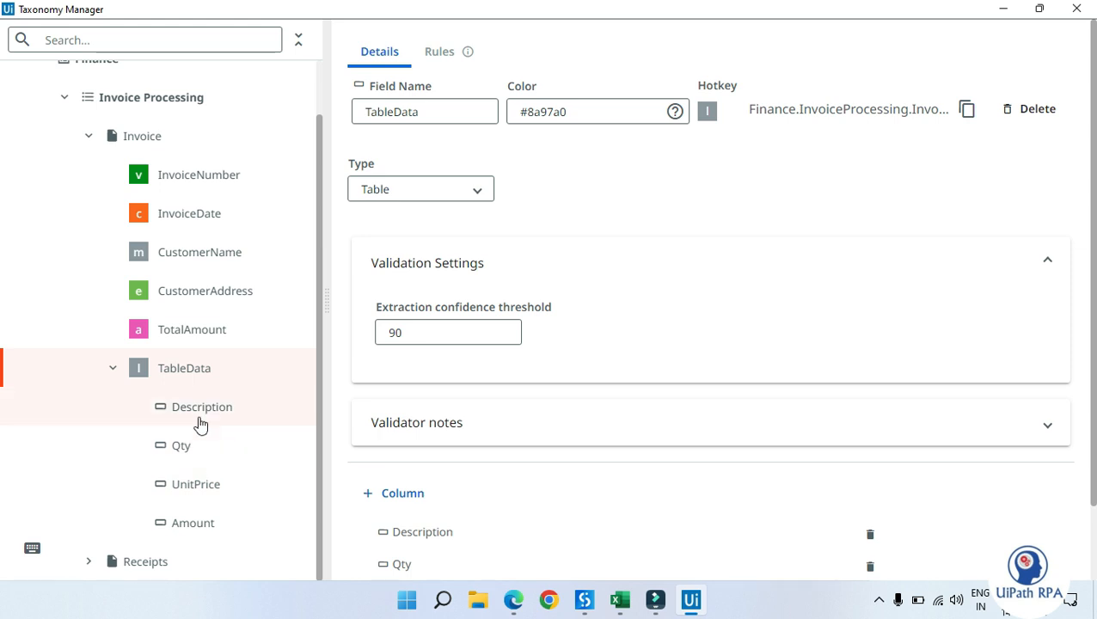
{"action": "scroll", "coordinate": [200, 371], "scroll_direction": "up", "scroll_amount": 2}
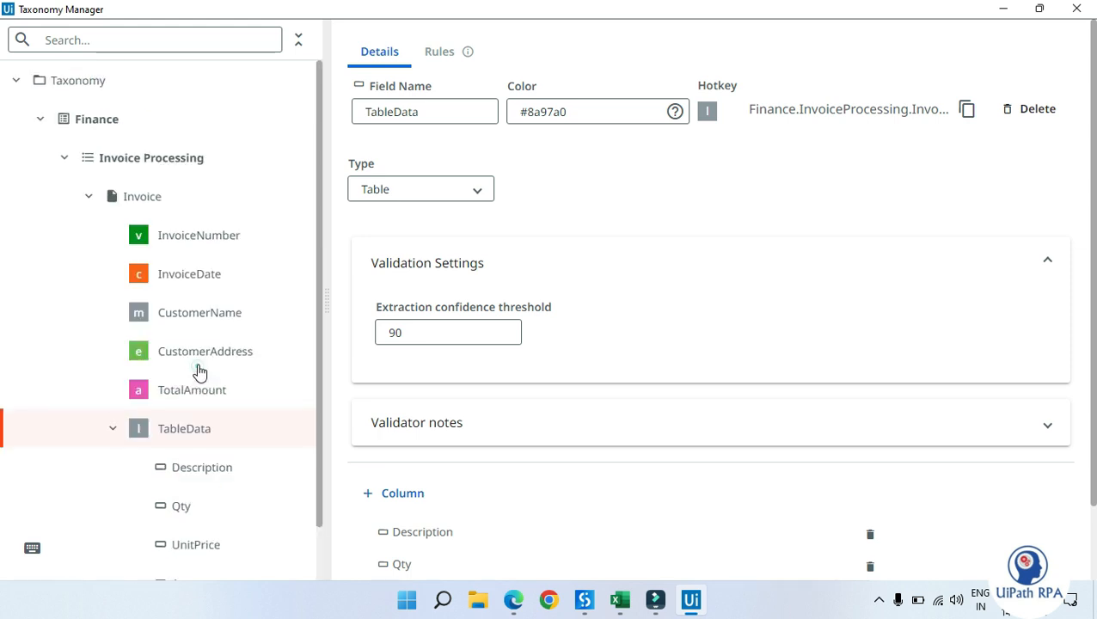
{"action": "left_click", "coordinate": [160, 198]}
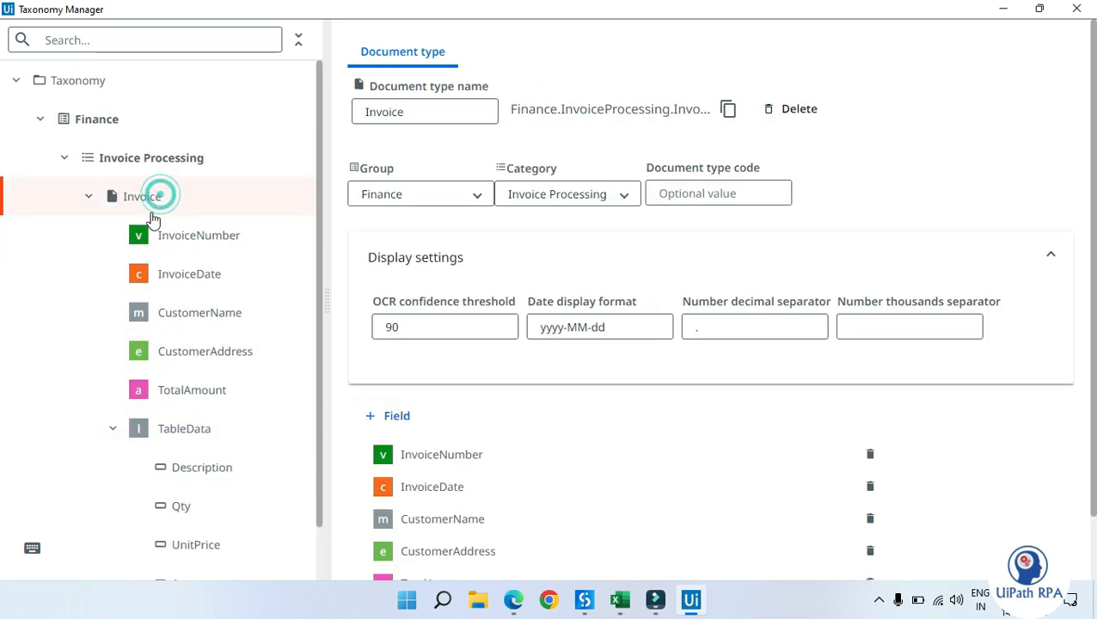
{"action": "scroll", "coordinate": [430, 464], "scroll_direction": "down", "scroll_amount": 1}
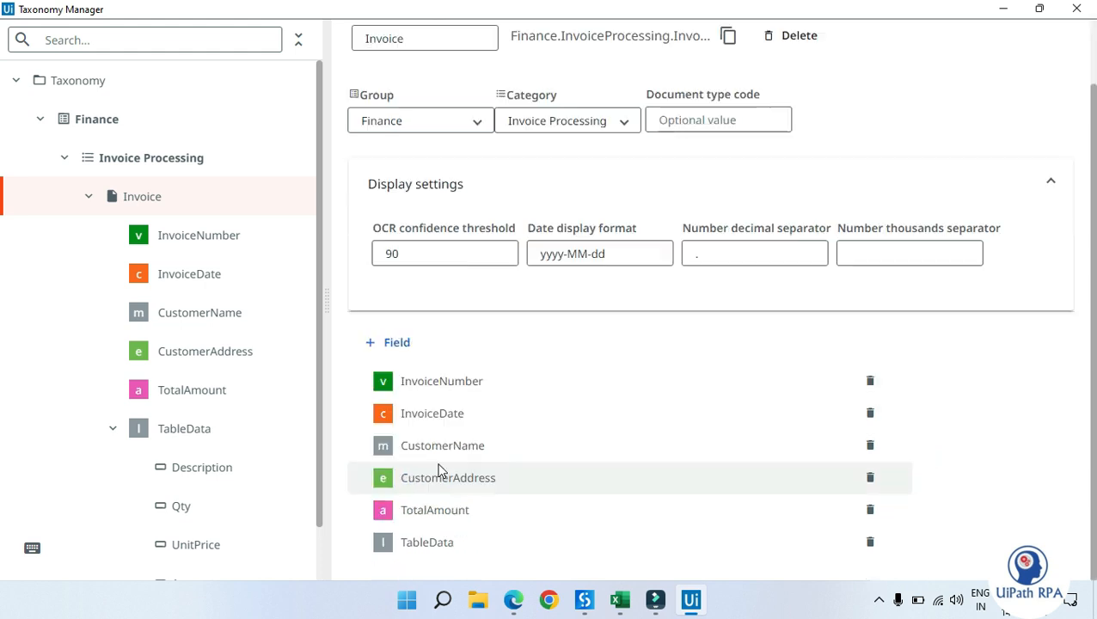
{"action": "left_click", "coordinate": [394, 343]}
{"action": "scroll", "coordinate": [451, 573], "scroll_direction": "down", "scroll_amount": 1}
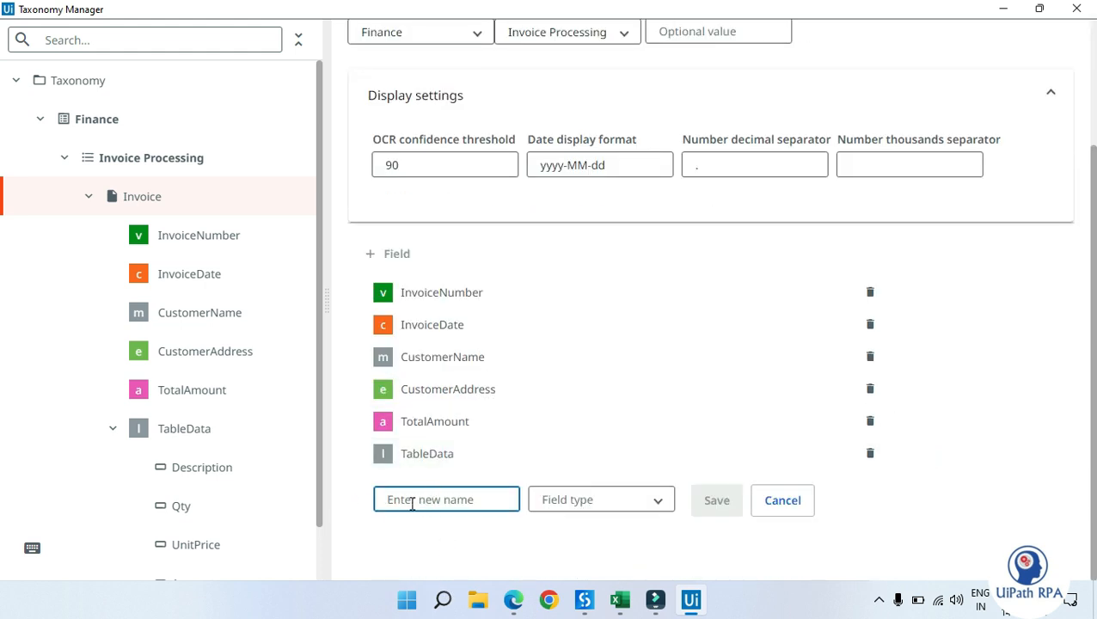
{"action": "left_click", "coordinate": [569, 500]}
{"action": "scroll", "coordinate": [616, 449], "scroll_direction": "down", "scroll_amount": 1}
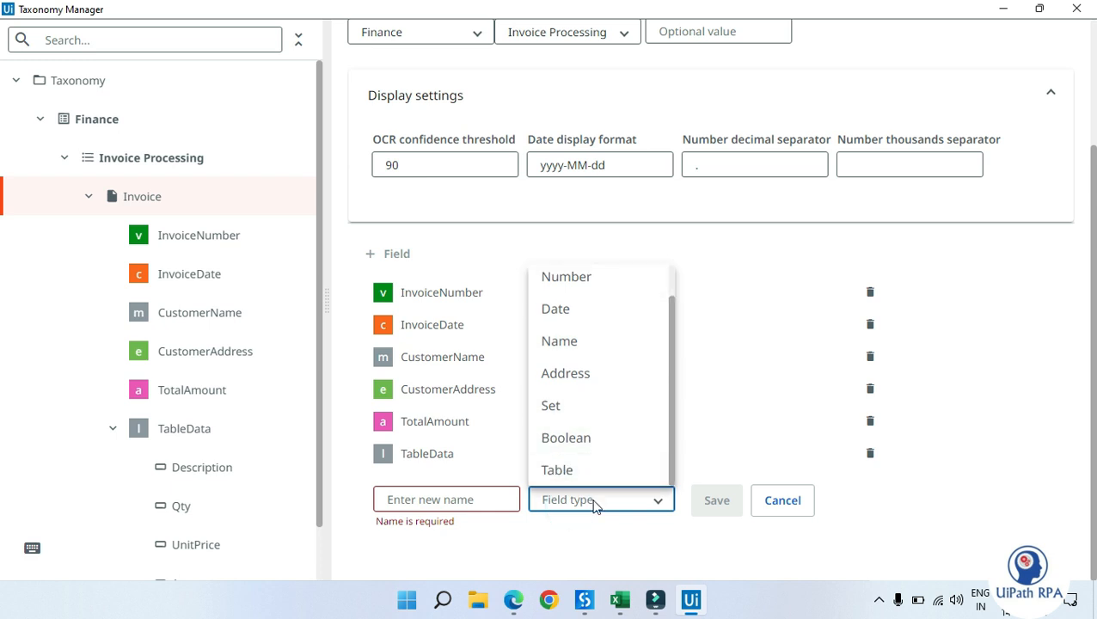
Step: Select the TableData field of the Invoice document type to view its columns
{"action": "left_click", "coordinate": [194, 435]}
{"action": "left_click", "coordinate": [188, 434]}
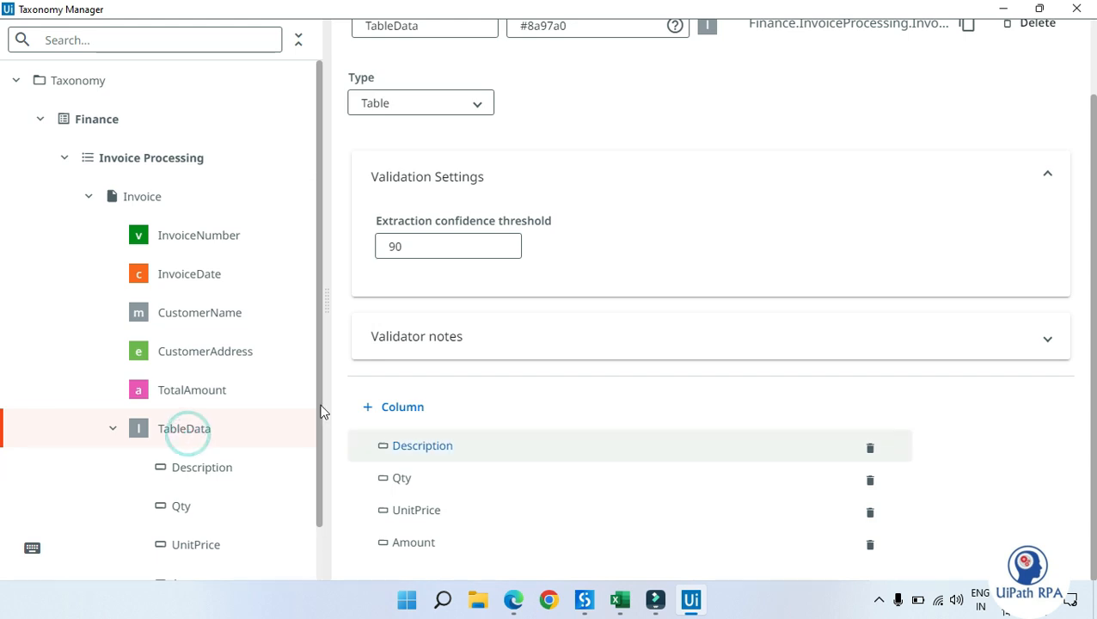
{"action": "scroll", "coordinate": [235, 428], "scroll_direction": "down", "scroll_amount": 1}
{"action": "left_click", "coordinate": [199, 376]}
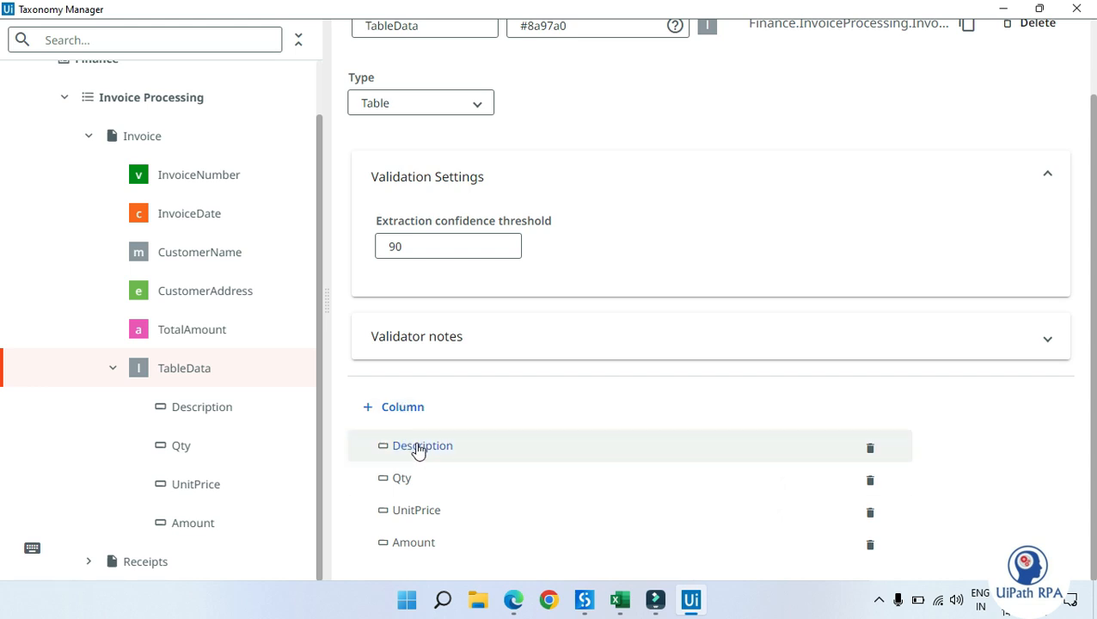
{"action": "left_click", "coordinate": [396, 408]}
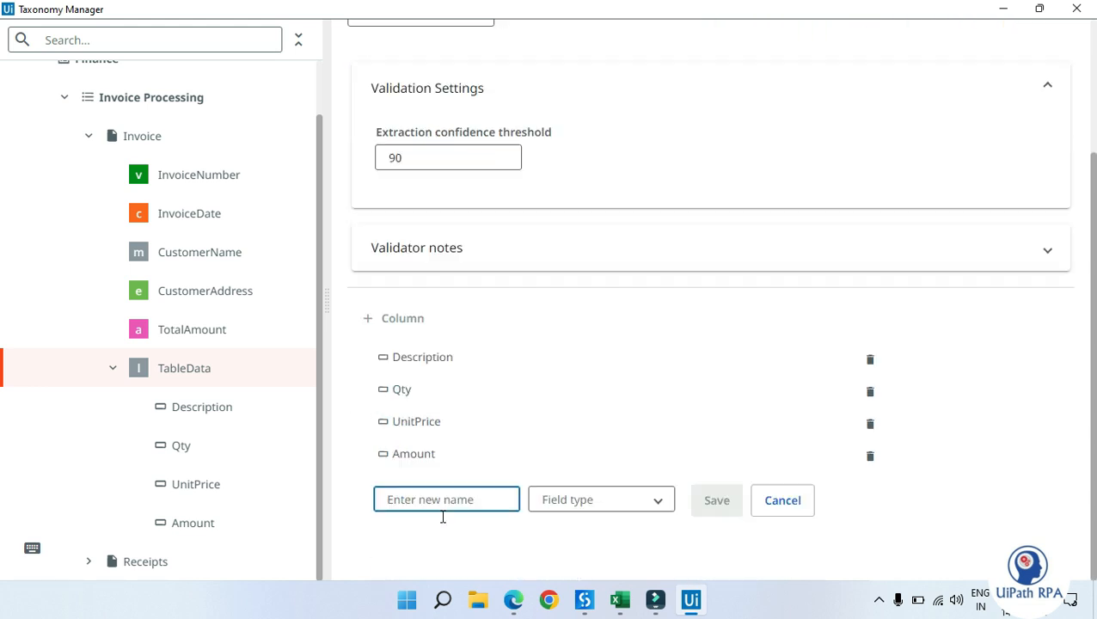
{"action": "left_click", "coordinate": [605, 500]}
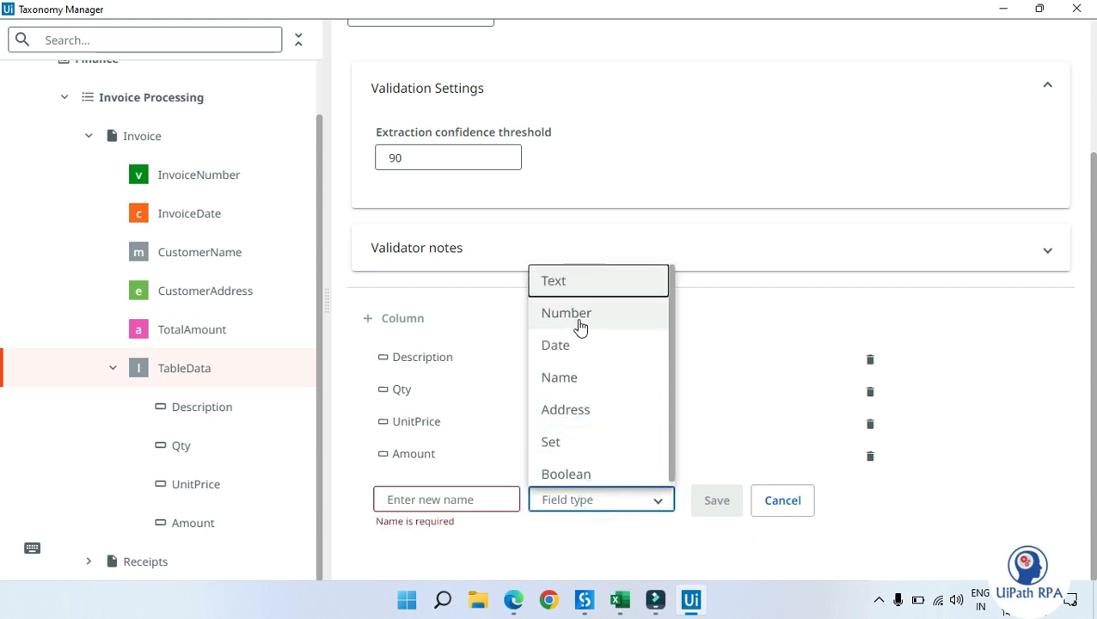
{"action": "left_click", "coordinate": [781, 504]}
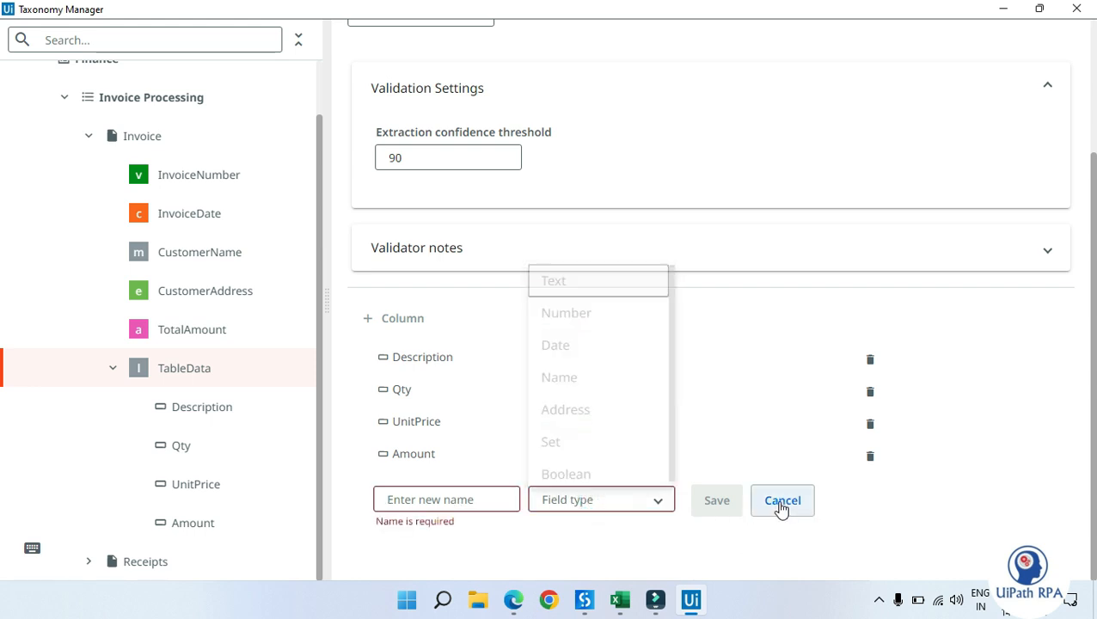
{"action": "left_click", "coordinate": [792, 511]}
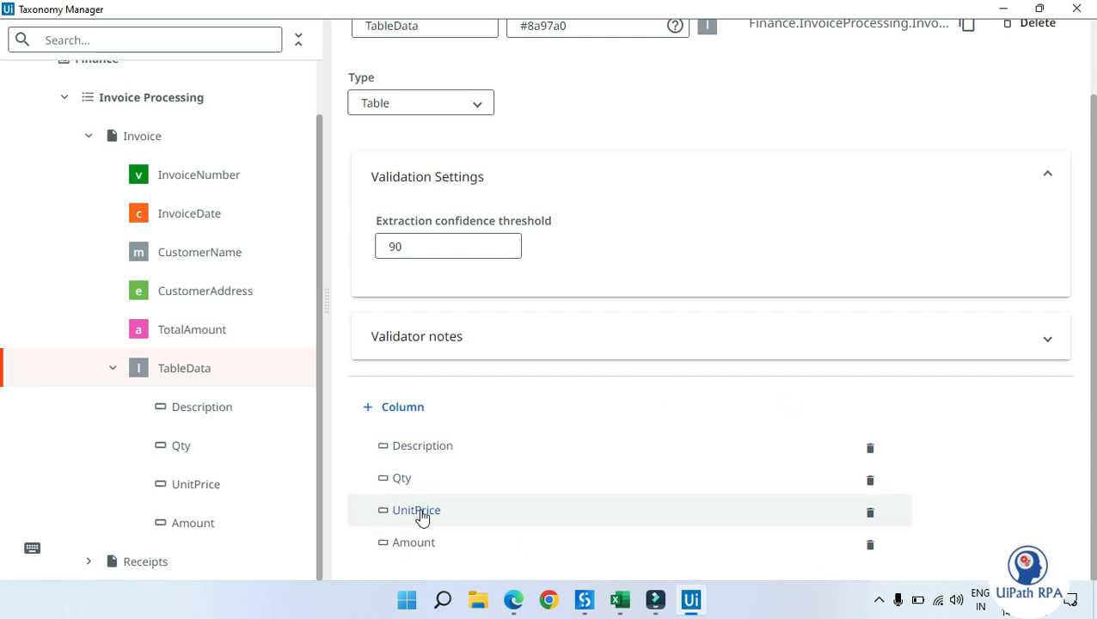
Step: Close the Taxonomy Manager
{"action": "left_click", "coordinate": [1075, 10]}
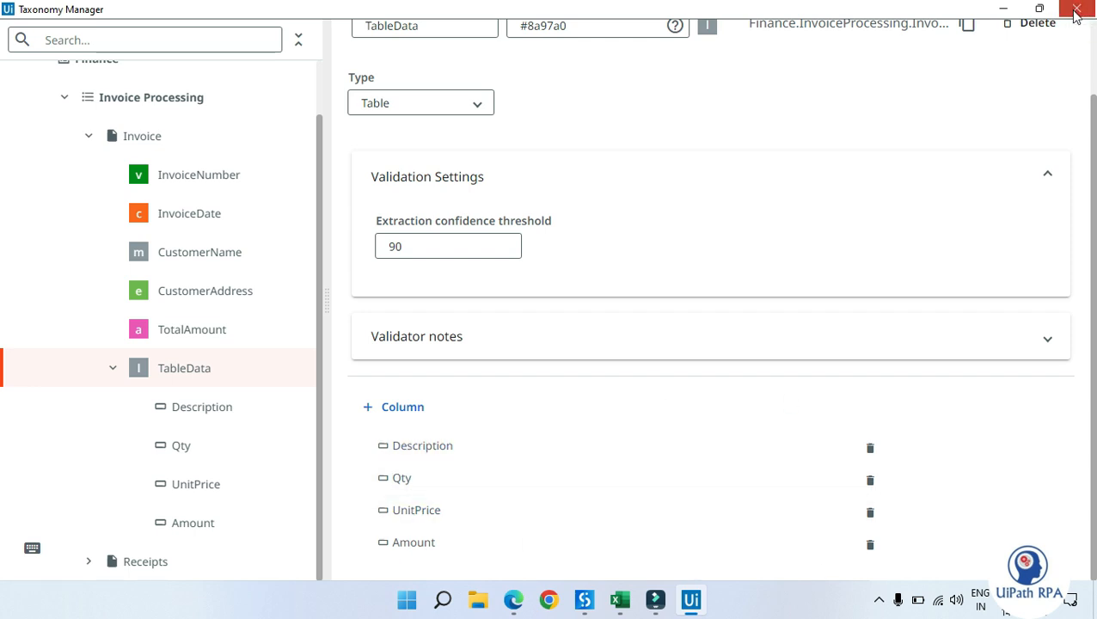
Step: Scroll through the workflow to review the logging, Export Extraction Results and Write Range Workbook activities
{"action": "scroll", "coordinate": [649, 355], "scroll_direction": "down", "scroll_amount": 3}
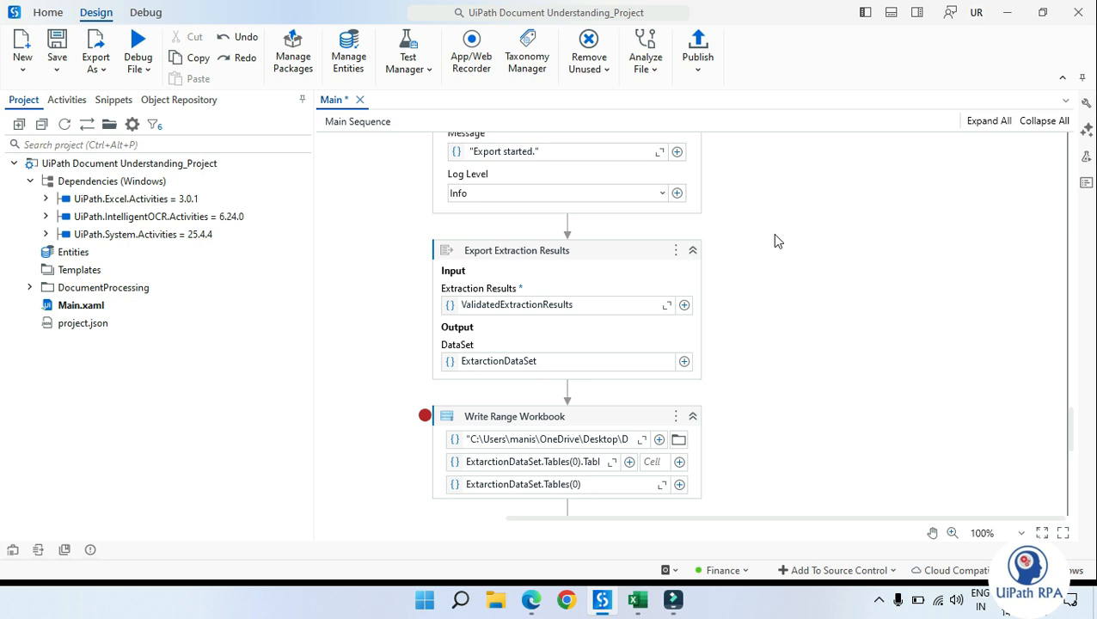
{"action": "scroll", "coordinate": [667, 308], "scroll_direction": "down", "scroll_amount": 1}
{"action": "scroll", "coordinate": [667, 311], "scroll_direction": "up", "scroll_amount": 5}
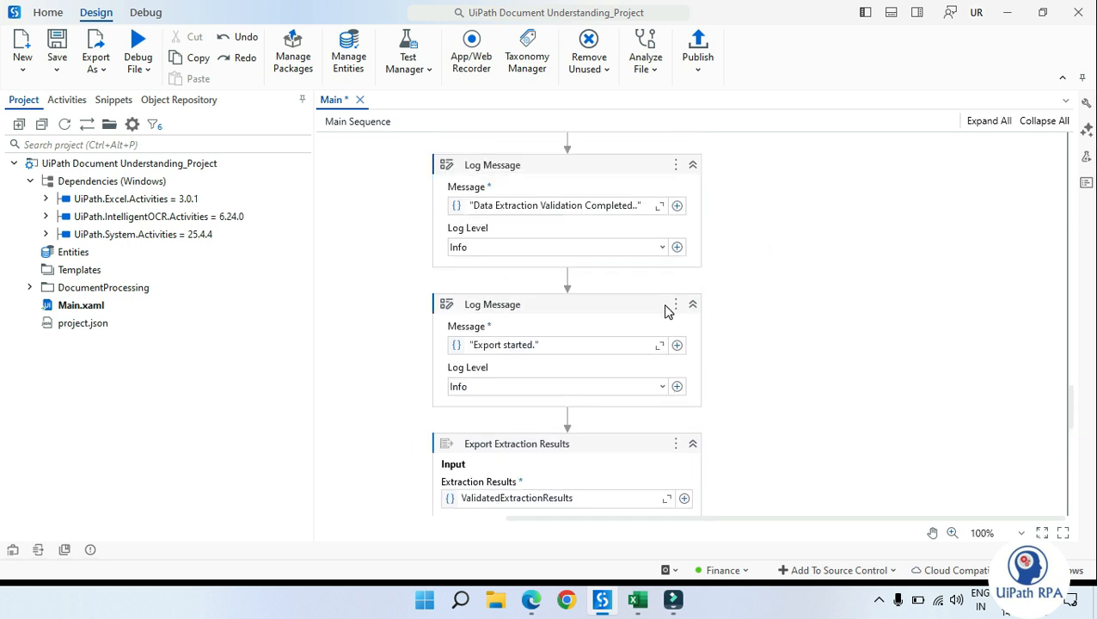
{"action": "scroll", "coordinate": [668, 312], "scroll_direction": "down", "scroll_amount": 5}
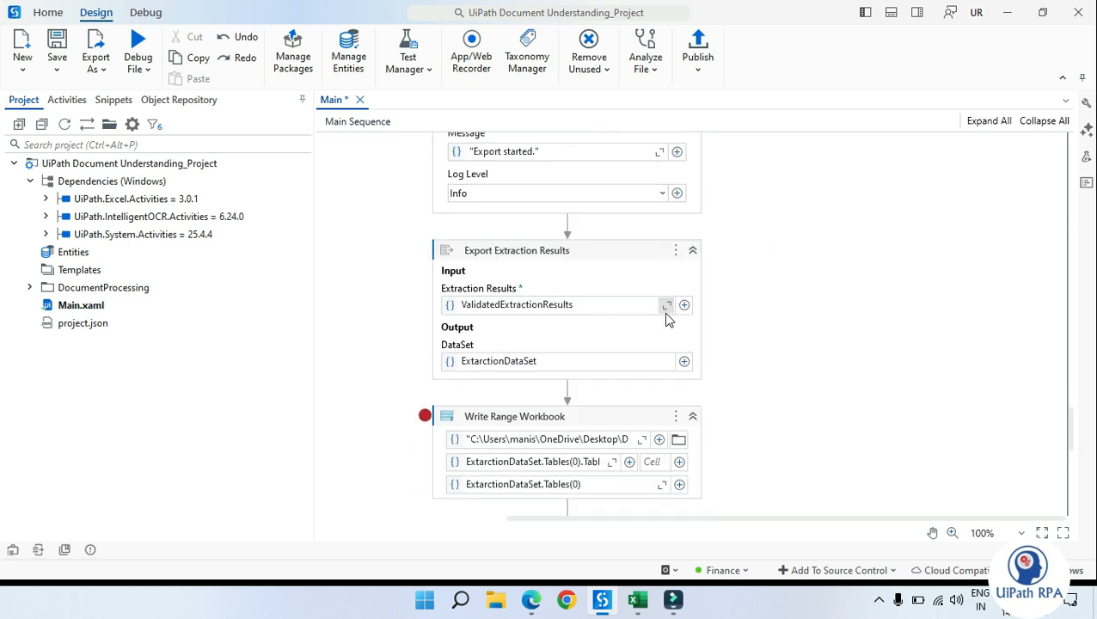
{"action": "left_click", "coordinate": [547, 238]}
{"action": "scroll", "coordinate": [554, 254], "scroll_direction": "up", "scroll_amount": 20}
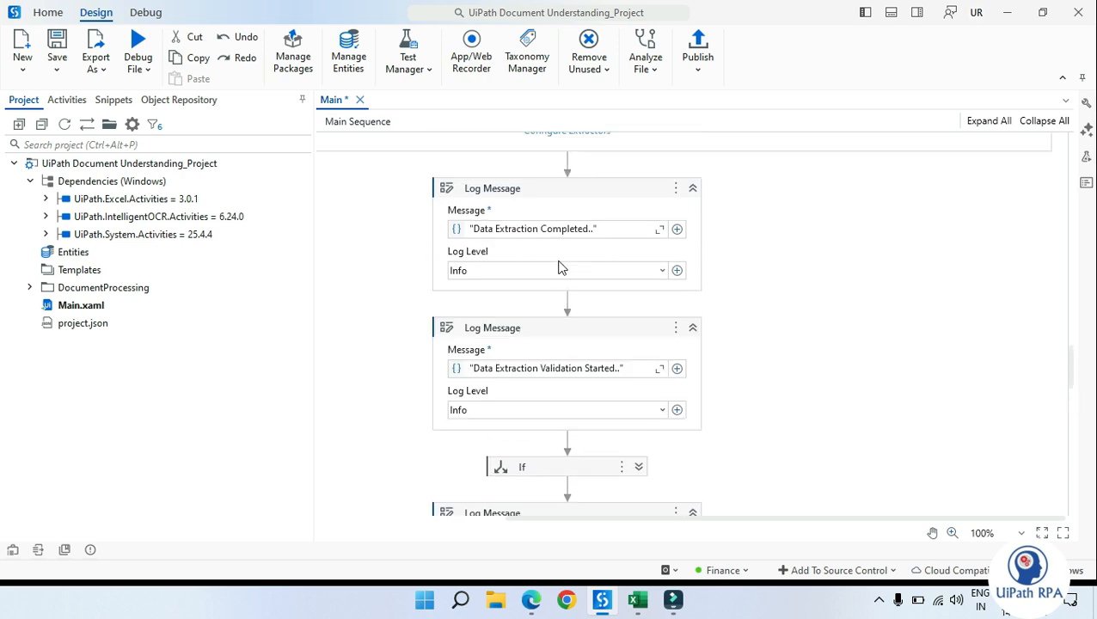
{"action": "scroll", "coordinate": [566, 307], "scroll_direction": "up", "scroll_amount": 6}
Step: Inspect the extractors inside the Data Extraction Scope, scrolling across Form, Regex and Machine Learning extractors
{"action": "left_click", "coordinate": [920, 287]}
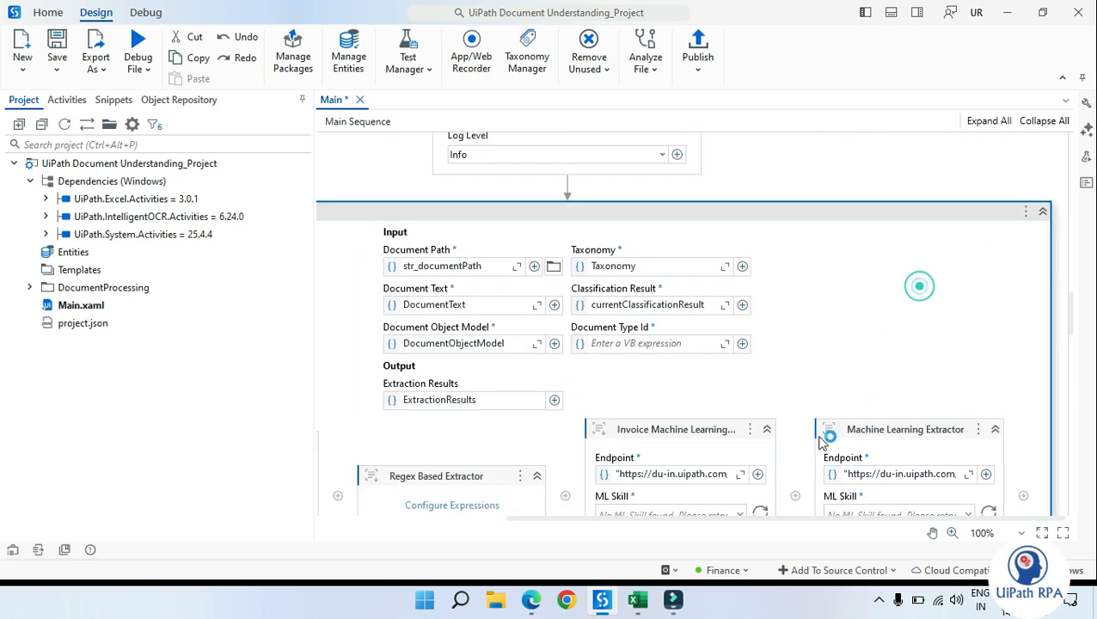
{"action": "left_click_drag", "start_coordinate": [547, 516], "coordinate": [347, 530]}
{"action": "scroll", "coordinate": [430, 484], "scroll_direction": "down", "scroll_amount": 2}
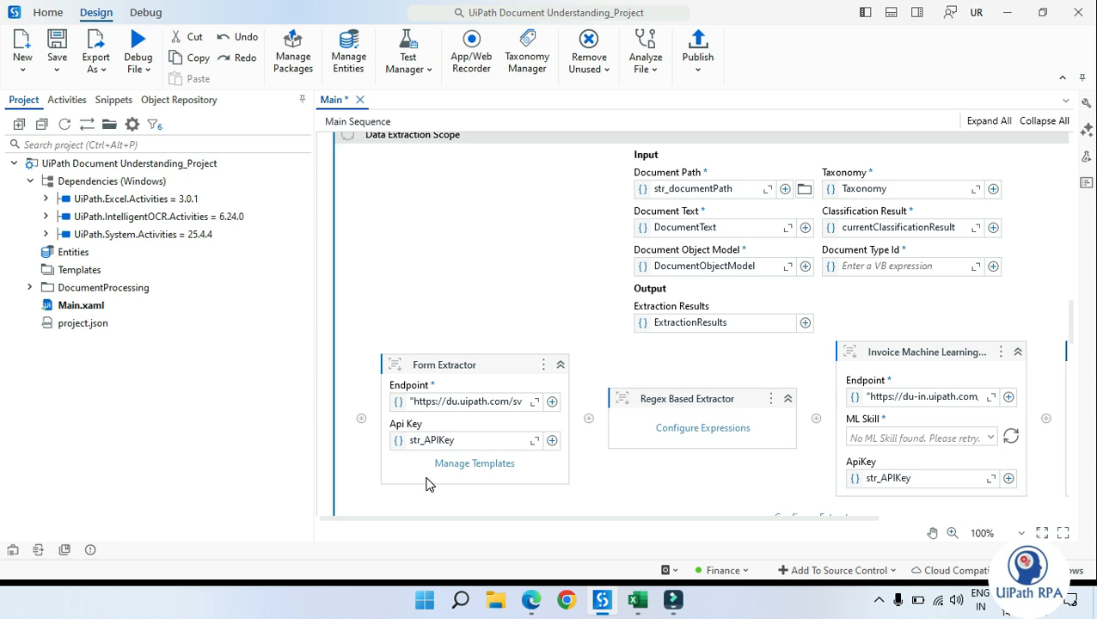
{"action": "left_click_drag", "start_coordinate": [649, 518], "coordinate": [868, 522]}
{"action": "left_click", "coordinate": [707, 368]}
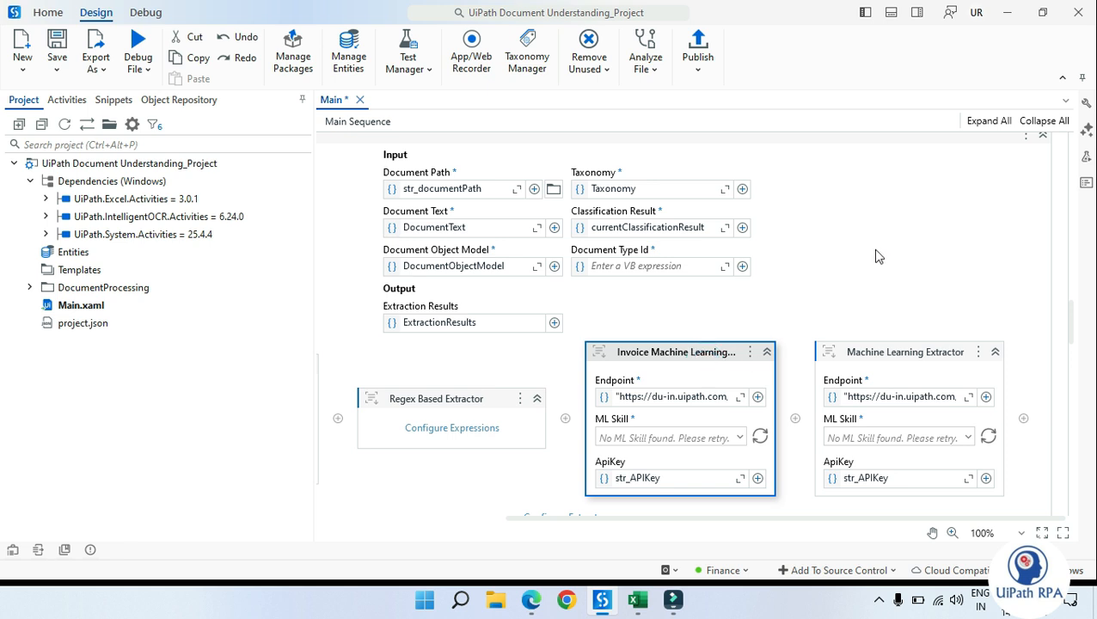
{"action": "left_click", "coordinate": [827, 233]}
{"action": "scroll", "coordinate": [828, 232], "scroll_direction": "down", "scroll_amount": 1}
{"action": "left_click", "coordinate": [685, 314]}
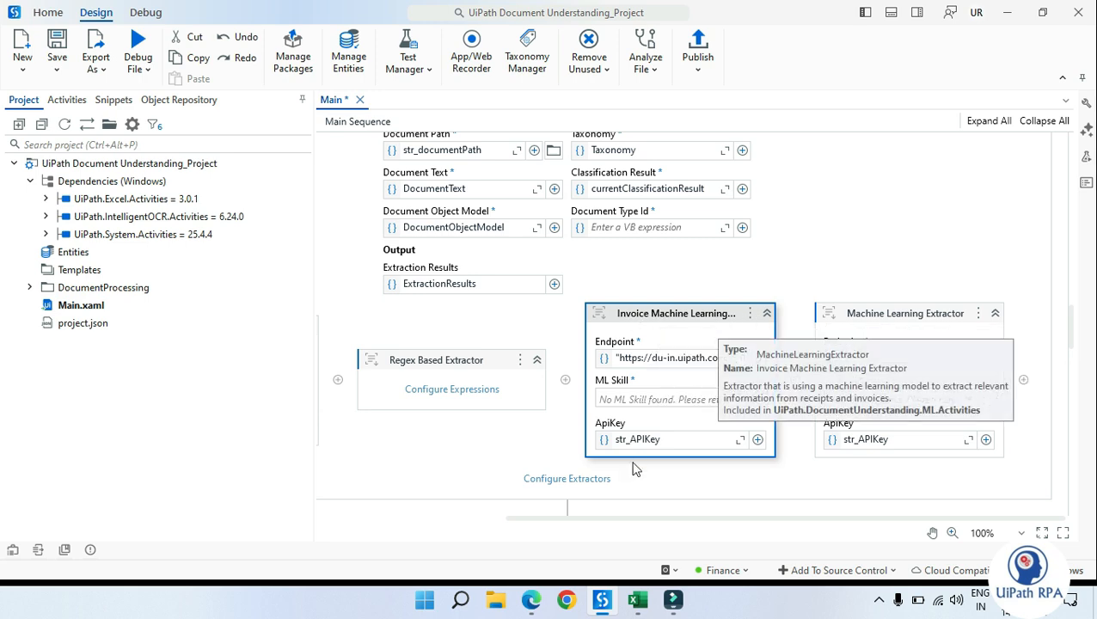
Step: Open the Configure Extractors dialog, maximize it to review extractor assignments per document type, and close it
{"action": "left_click", "coordinate": [571, 478]}
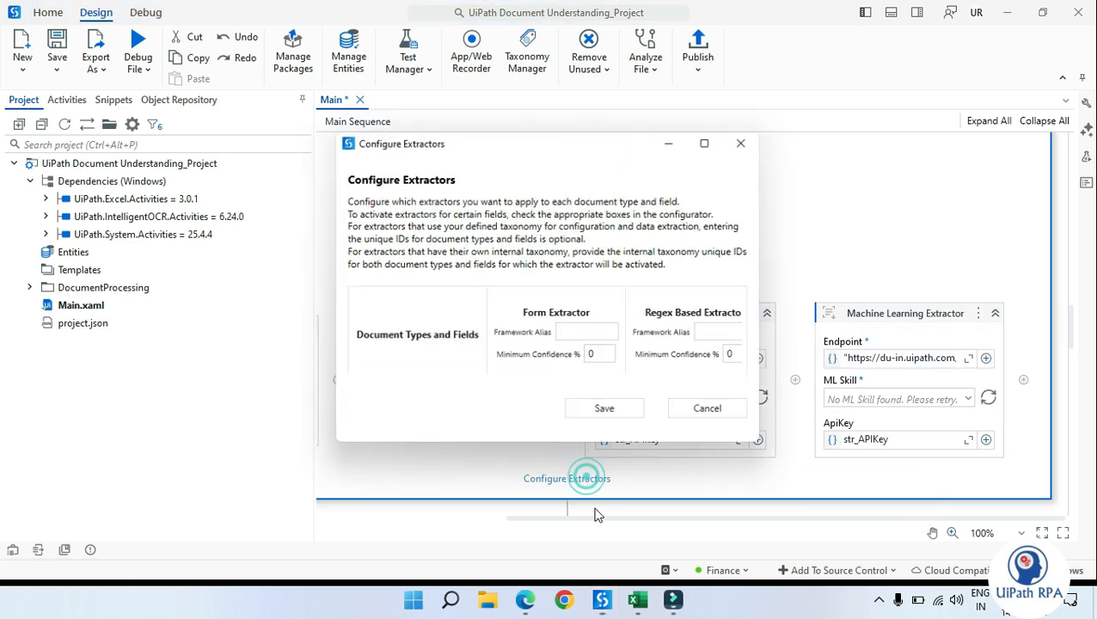
{"action": "left_click", "coordinate": [708, 141]}
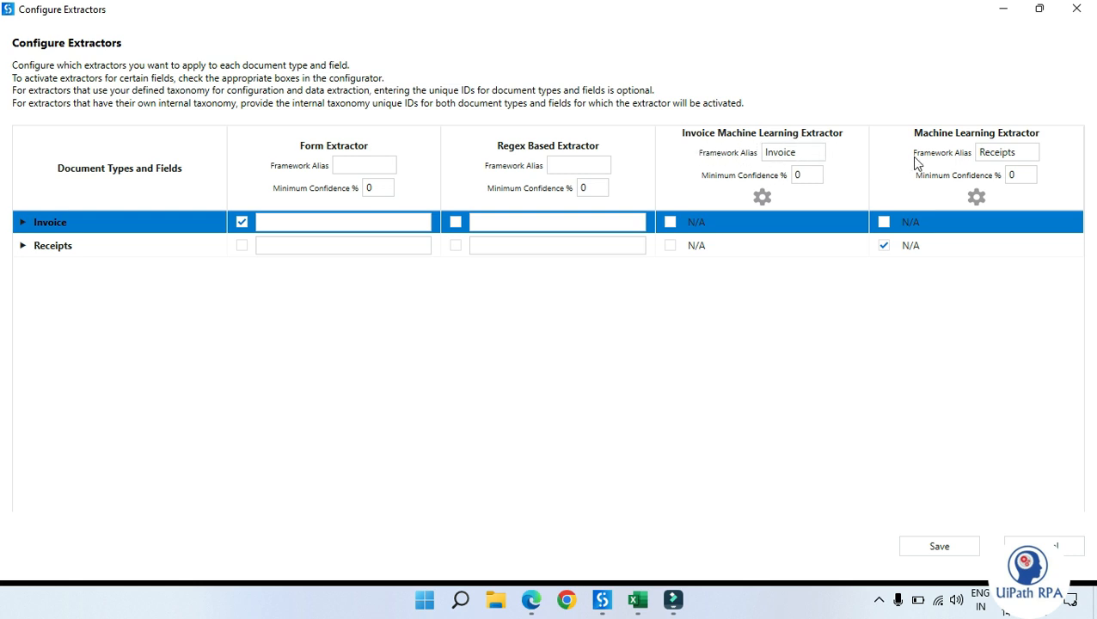
{"action": "left_click", "coordinate": [1077, 10]}
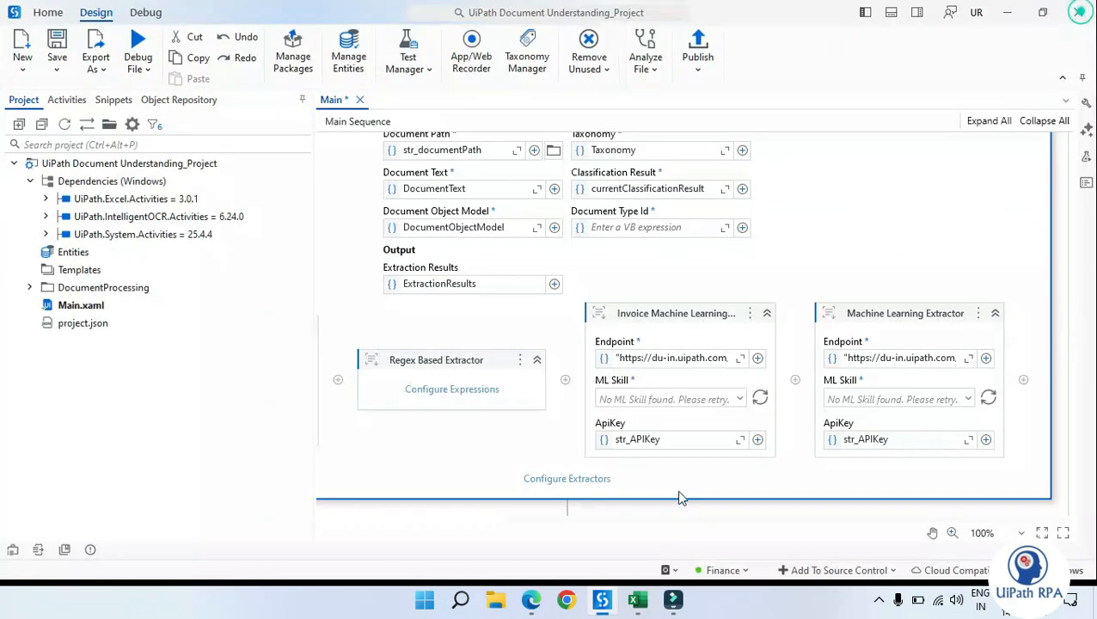
Step: Rename the second Machine Learning Extractor to "Receipts Machine Learning Extractor"
{"action": "left_click", "coordinate": [857, 312]}
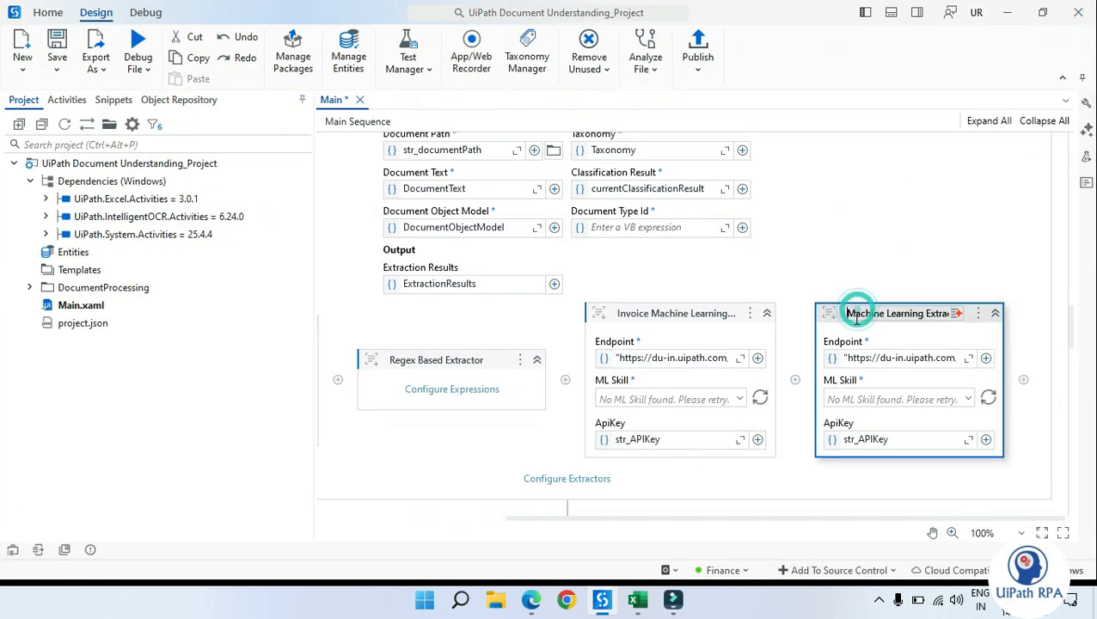
{"action": "type", "text": "Receipts"}
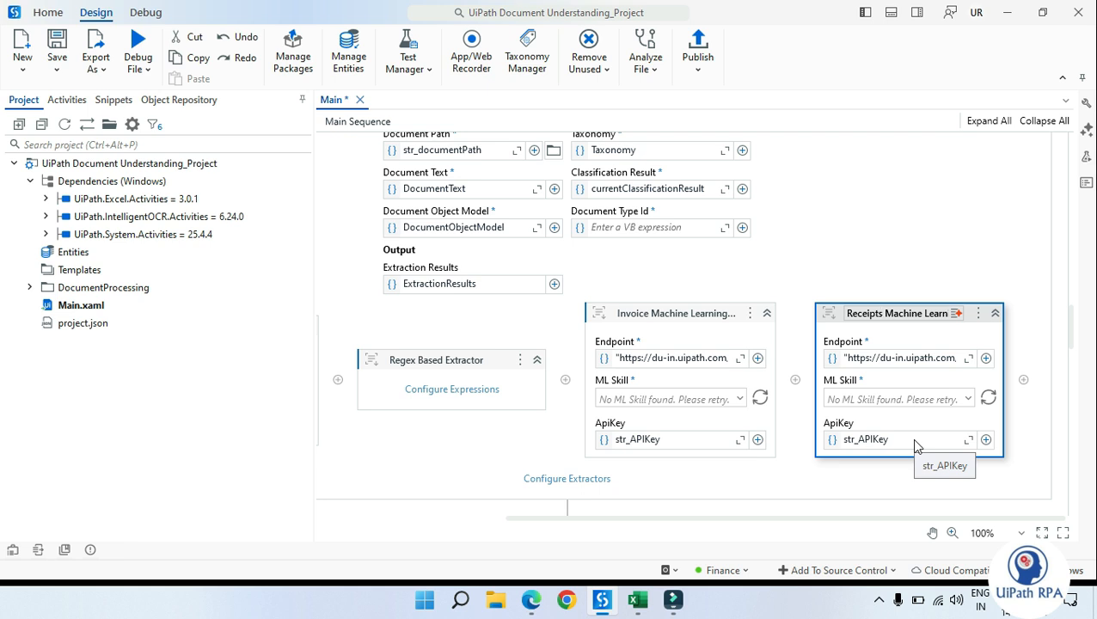
{"action": "left_click", "coordinate": [920, 256]}
Step: Switch to the browser's Document Understanding public endpoints page and expand the endpoints table
{"action": "left_click", "coordinate": [630, 340]}
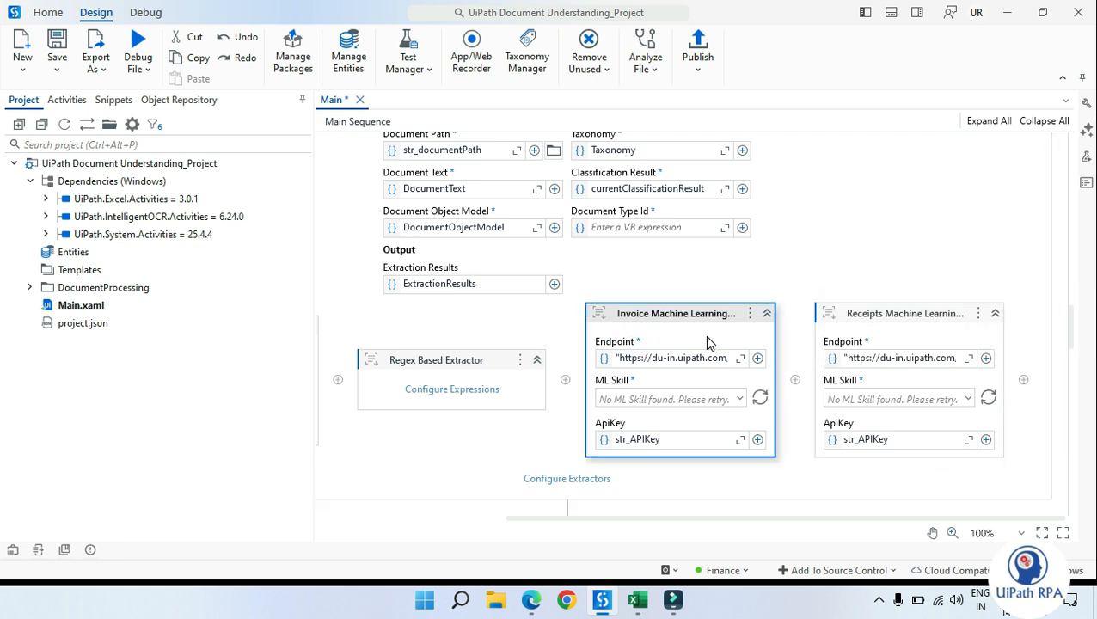
{"action": "left_click", "coordinate": [667, 335]}
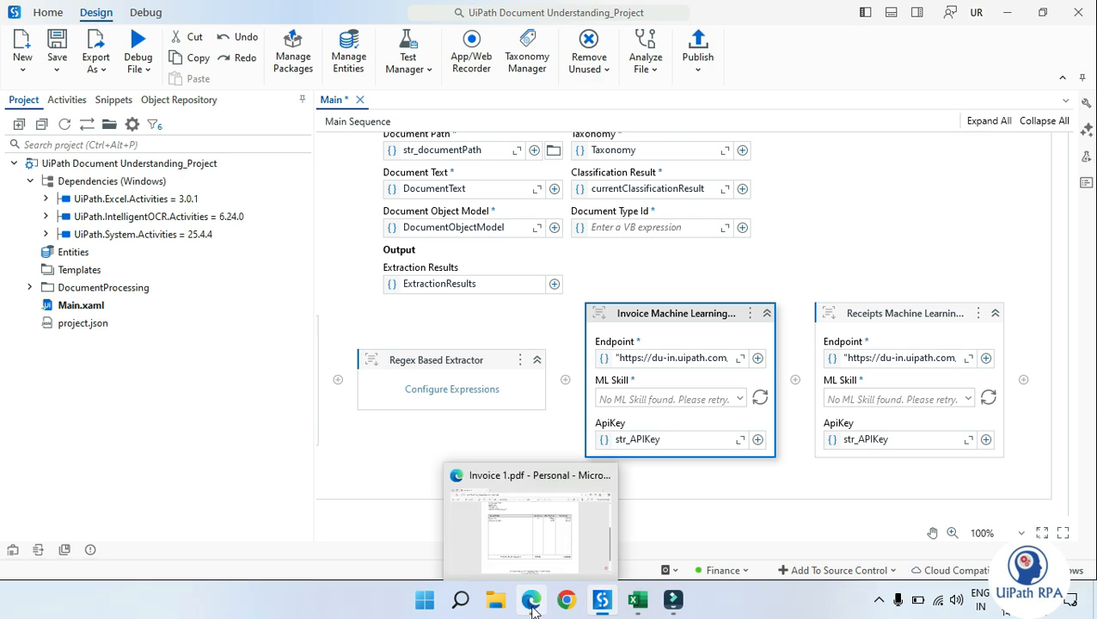
{"action": "left_click", "coordinate": [903, 244]}
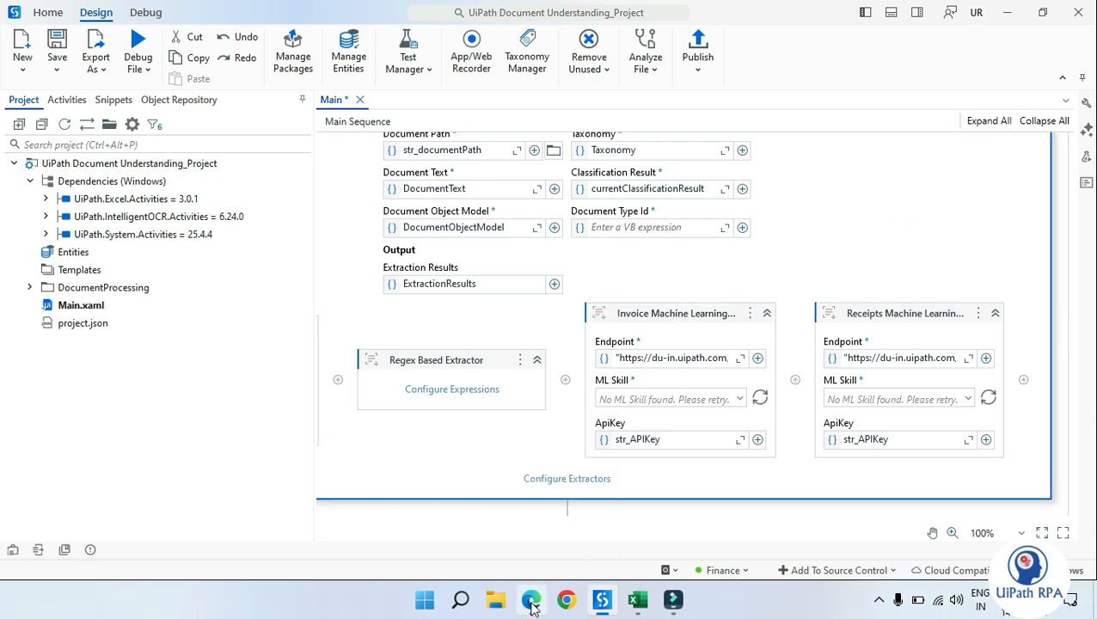
{"action": "left_click", "coordinate": [749, 260]}
{"action": "left_click", "coordinate": [532, 600]}
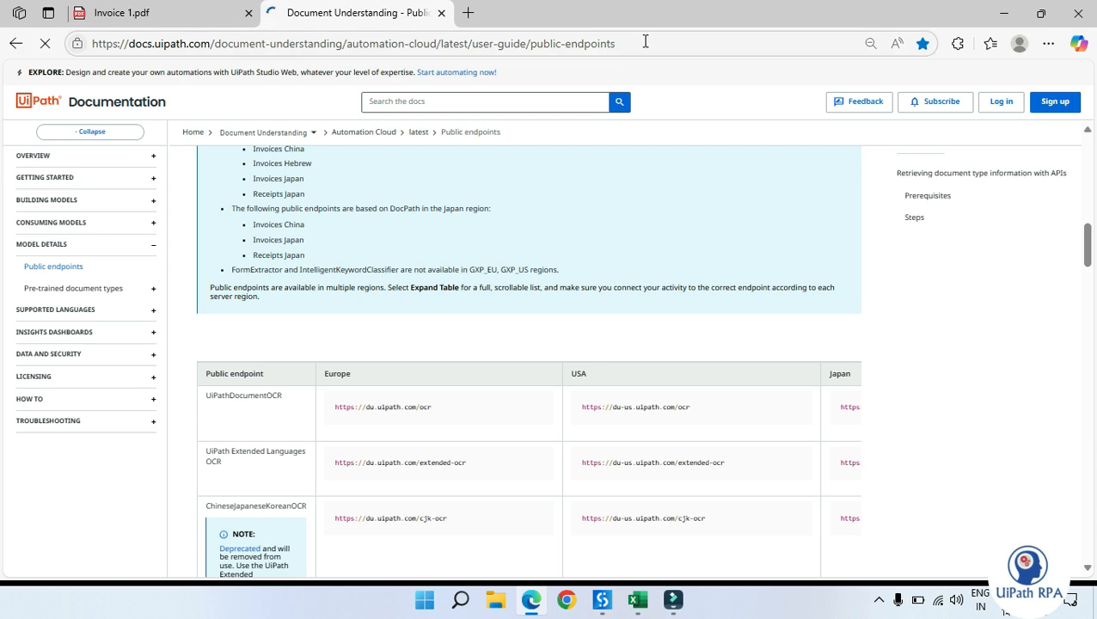
{"action": "scroll", "coordinate": [468, 298], "scroll_direction": "down", "scroll_amount": 4}
{"action": "scroll", "coordinate": [602, 306], "scroll_direction": "up", "scroll_amount": 3}
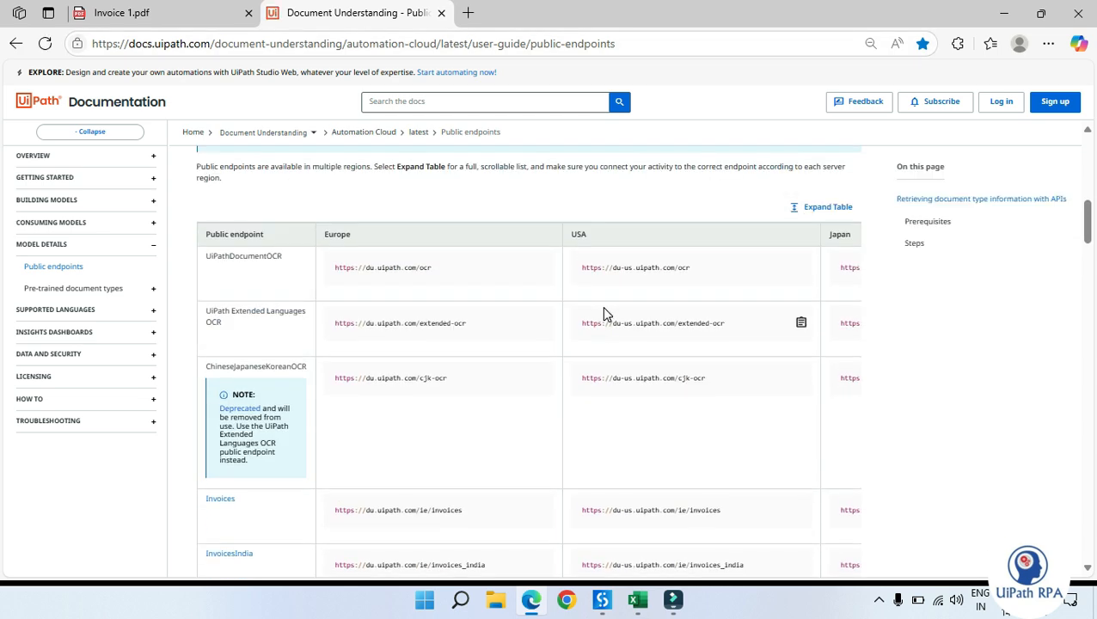
{"action": "key", "text": "ctrl+plus"}
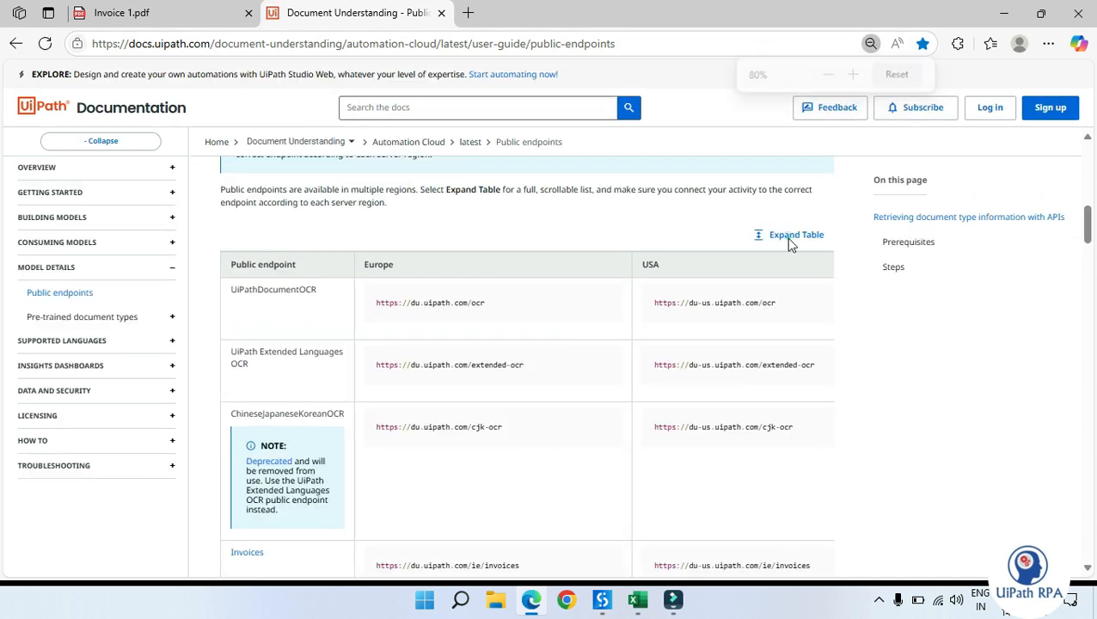
{"action": "left_click", "coordinate": [777, 281]}
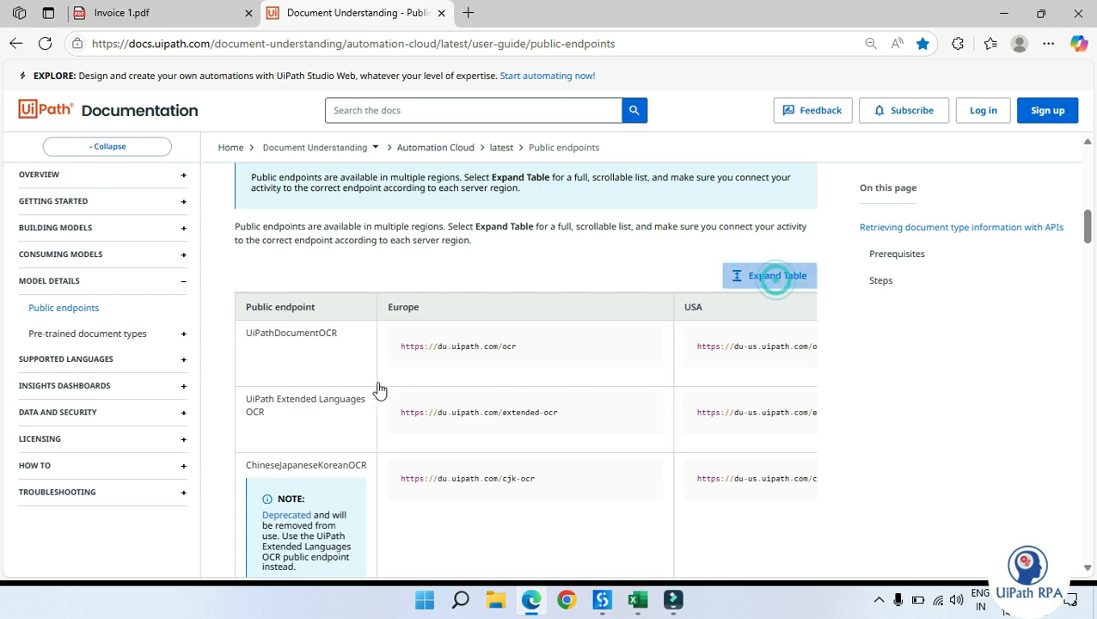
{"action": "scroll", "coordinate": [374, 391], "scroll_direction": "down", "scroll_amount": 3}
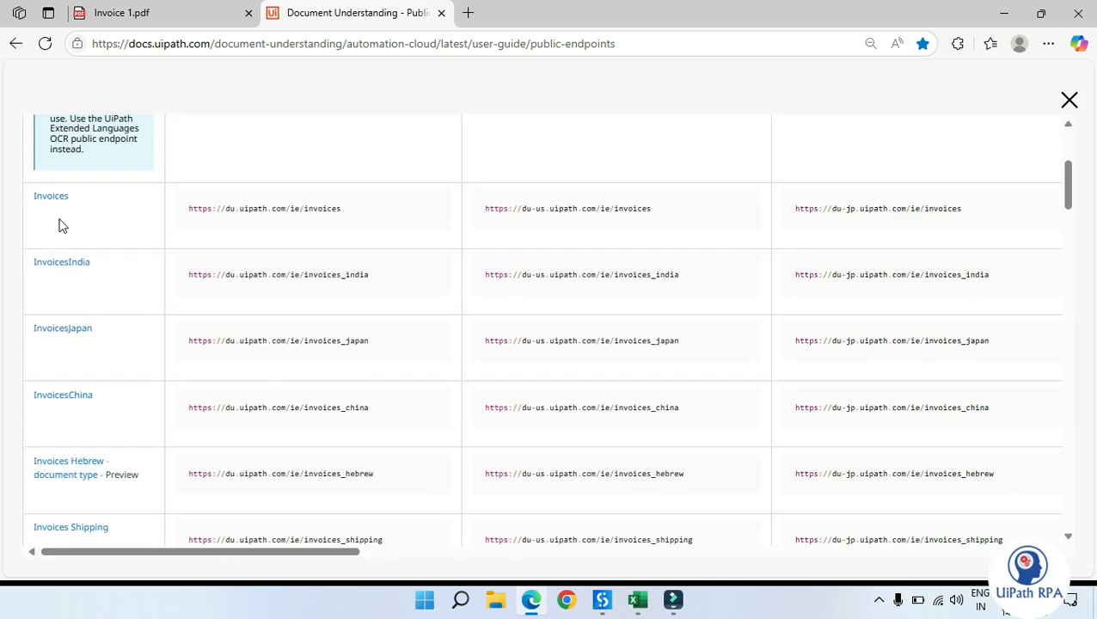
{"action": "scroll", "coordinate": [120, 301], "scroll_direction": "up", "scroll_amount": 3}
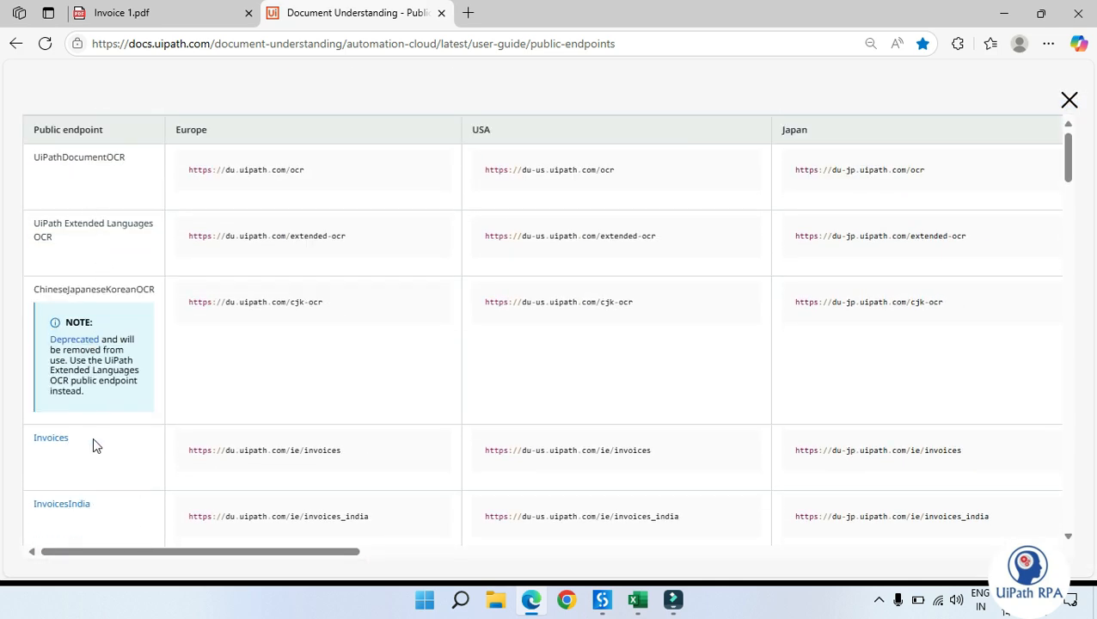
{"action": "scroll", "coordinate": [94, 445], "scroll_direction": "down", "scroll_amount": 2}
{"action": "mouse_move", "coordinate": [78, 278]}
{"action": "left_mouse_down"}
{"action": "mouse_move", "coordinate": [36, 282]}
{"action": "mouse_move", "coordinate": [74, 291]}
{"action": "left_mouse_up"}
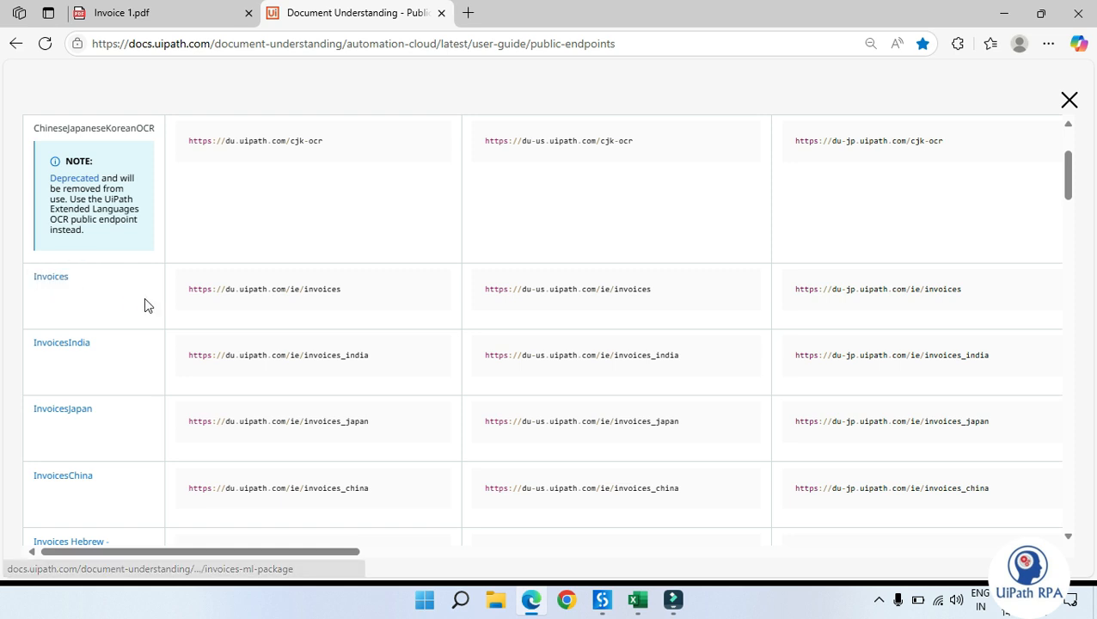
{"action": "left_click", "coordinate": [311, 313]}
{"action": "left_click_drag", "start_coordinate": [264, 553], "coordinate": [530, 565]}
{"action": "scroll", "coordinate": [533, 383], "scroll_direction": "up", "scroll_amount": 2}
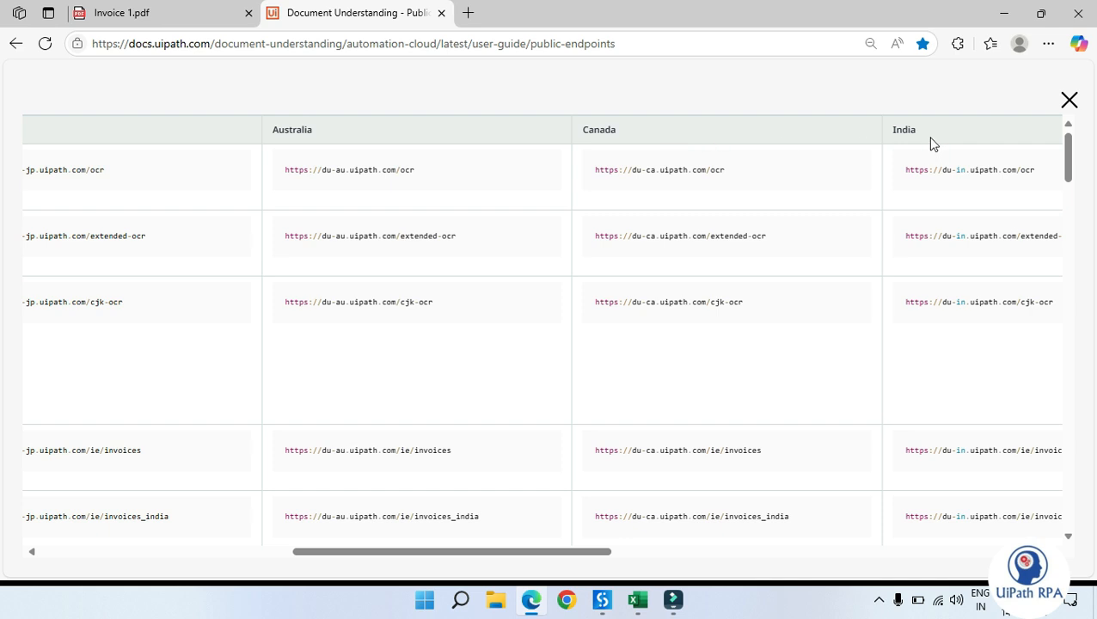
{"action": "left_click_drag", "start_coordinate": [518, 551], "coordinate": [588, 565]}
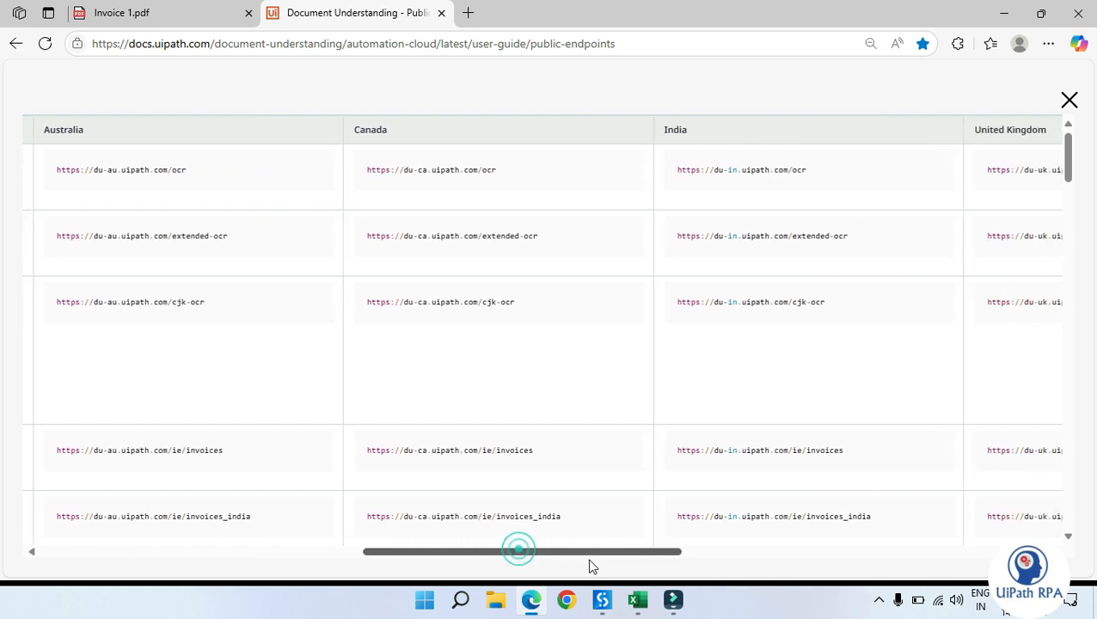
{"action": "scroll", "coordinate": [707, 370], "scroll_direction": "down", "scroll_amount": 2}
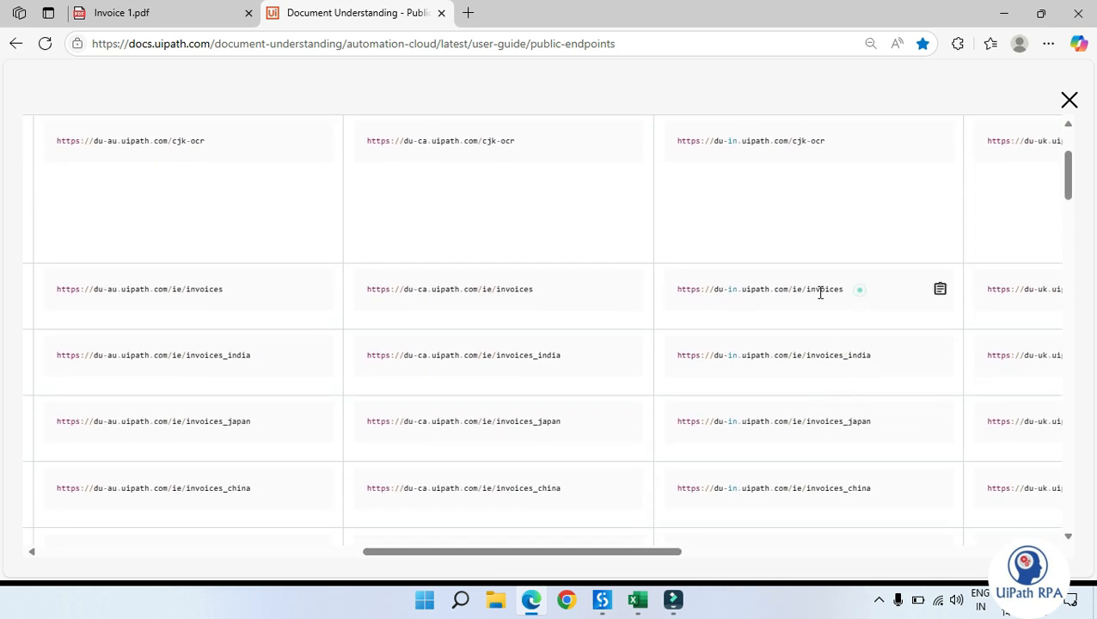
{"action": "left_click_drag", "start_coordinate": [860, 290], "coordinate": [674, 294]}
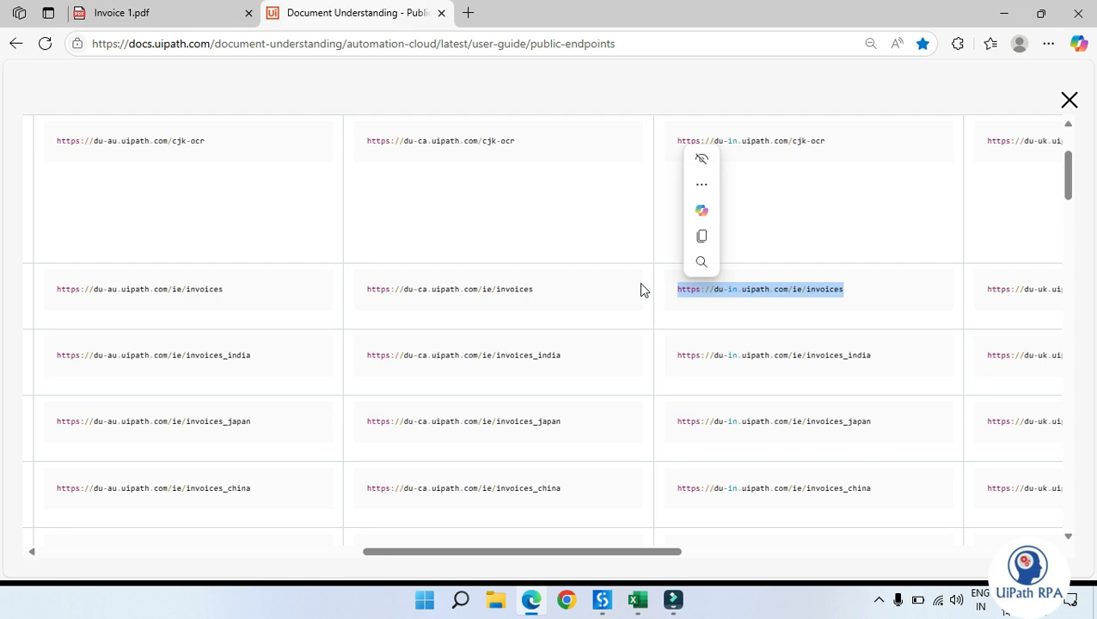
{"action": "left_click", "coordinate": [640, 286]}
{"action": "left_click", "coordinate": [938, 289]}
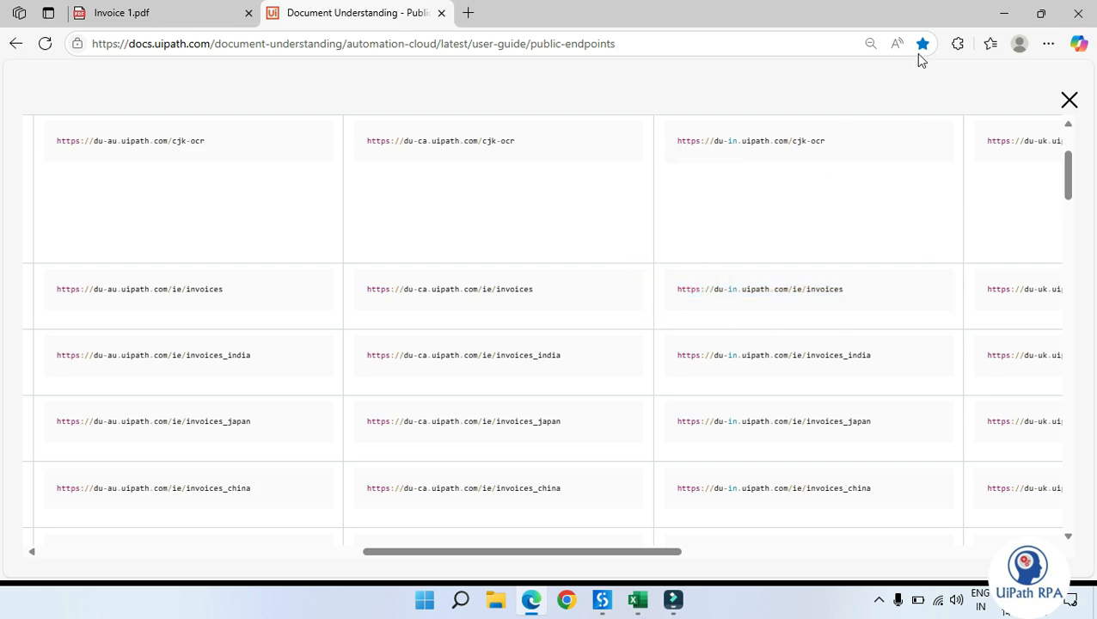
{"action": "left_click", "coordinate": [998, 14]}
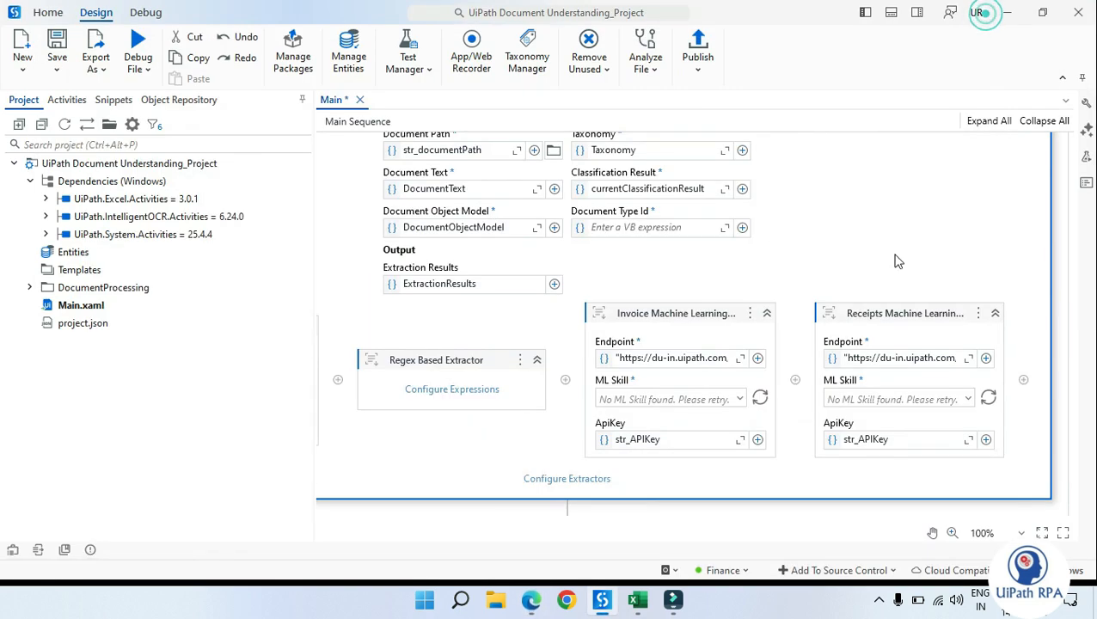
Step: Open the Invoice Machine Learning Extractor's Endpoint expression to check its URL, then cancel
{"action": "left_click", "coordinate": [739, 359]}
{"action": "left_click_drag", "start_coordinate": [490, 236], "coordinate": [296, 367]}
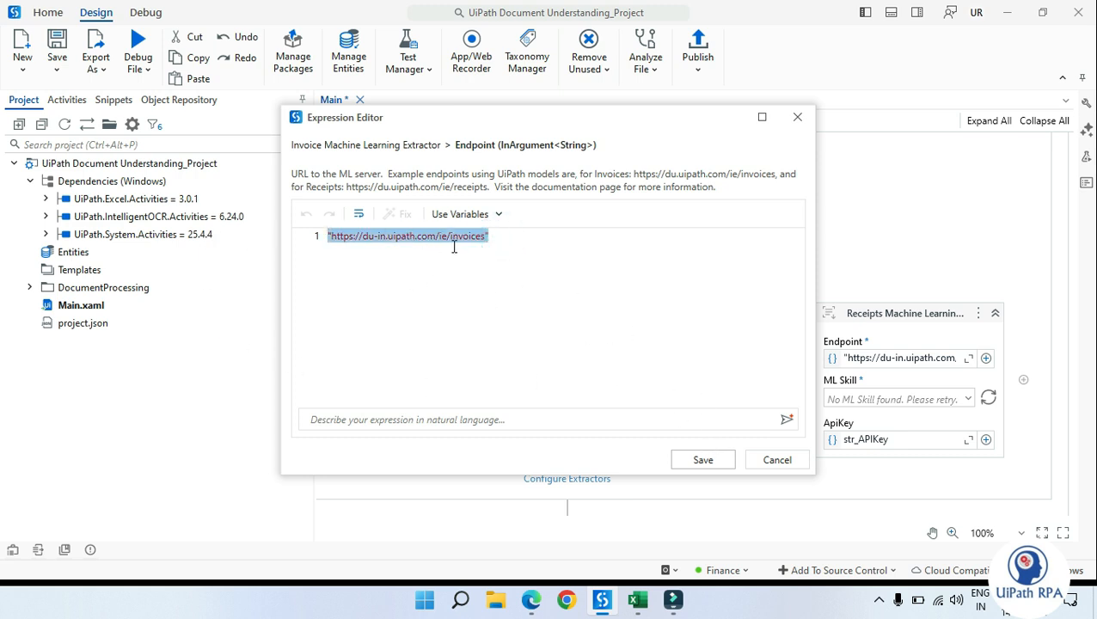
{"action": "left_click", "coordinate": [765, 464]}
Step: Open the Data Extraction Scope's Configure Extractors dialog and maximize it
{"action": "scroll", "coordinate": [711, 337], "scroll_direction": "down", "scroll_amount": 1}
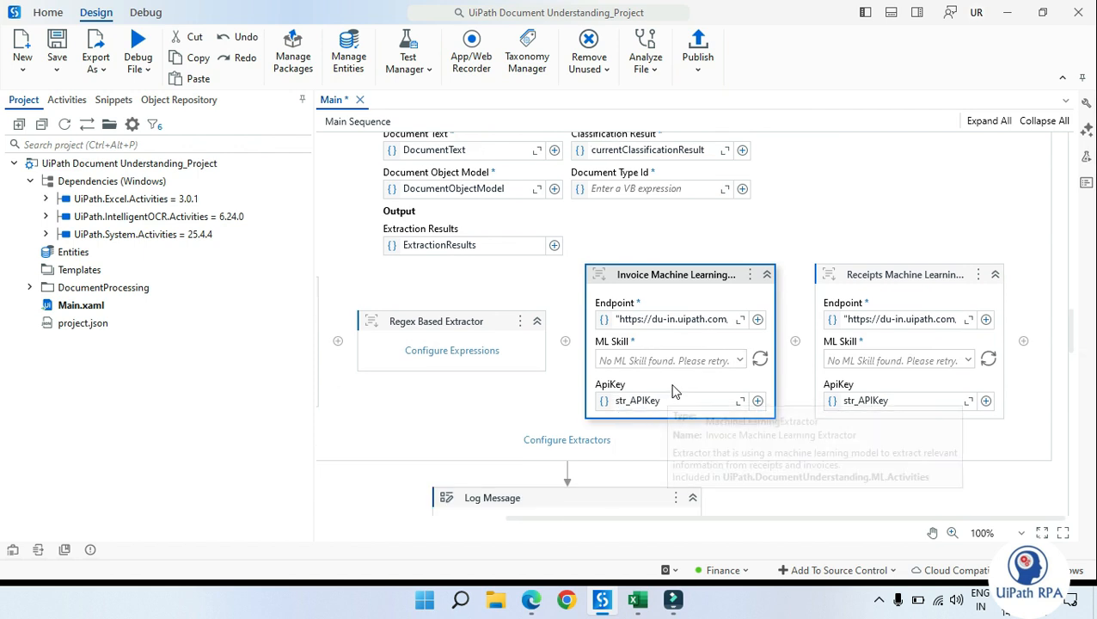
{"action": "left_click", "coordinate": [876, 433]}
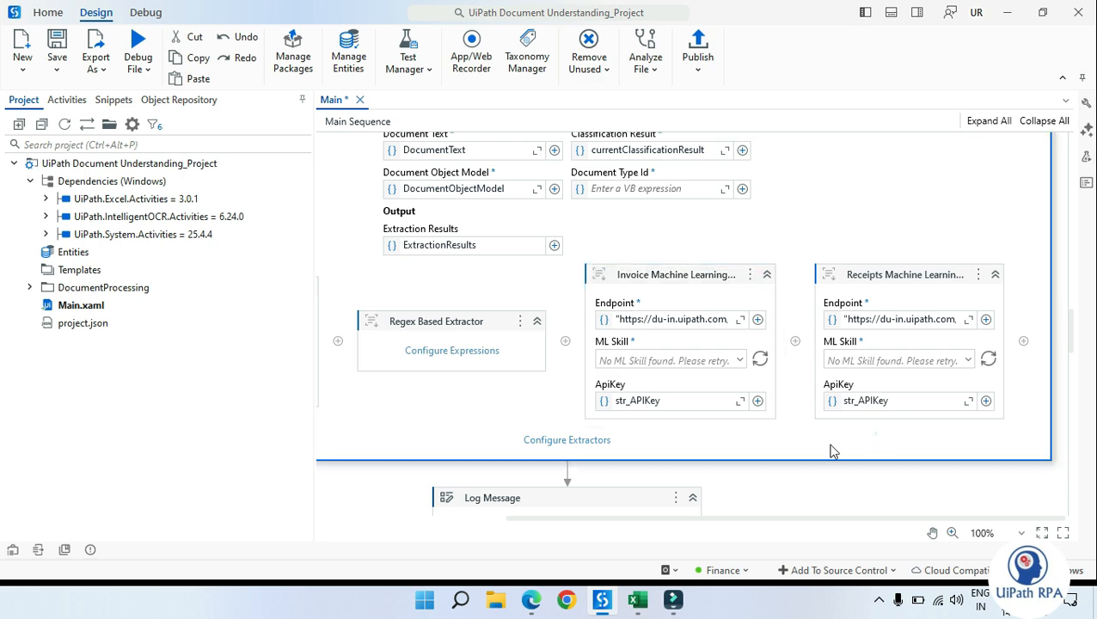
{"action": "left_click", "coordinate": [569, 440]}
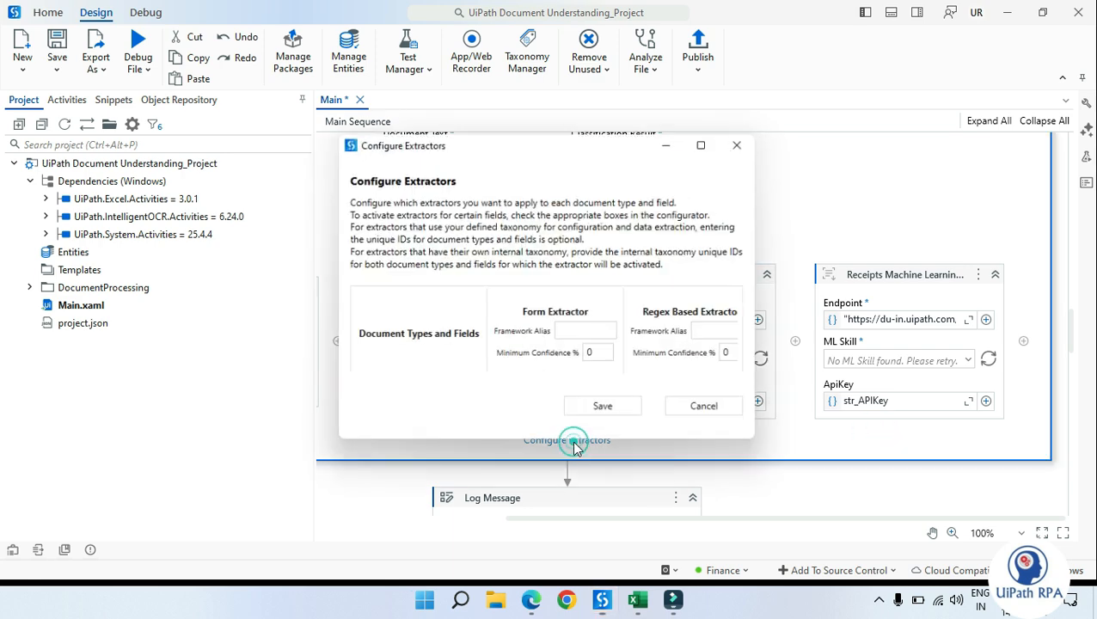
{"action": "left_click", "coordinate": [704, 145]}
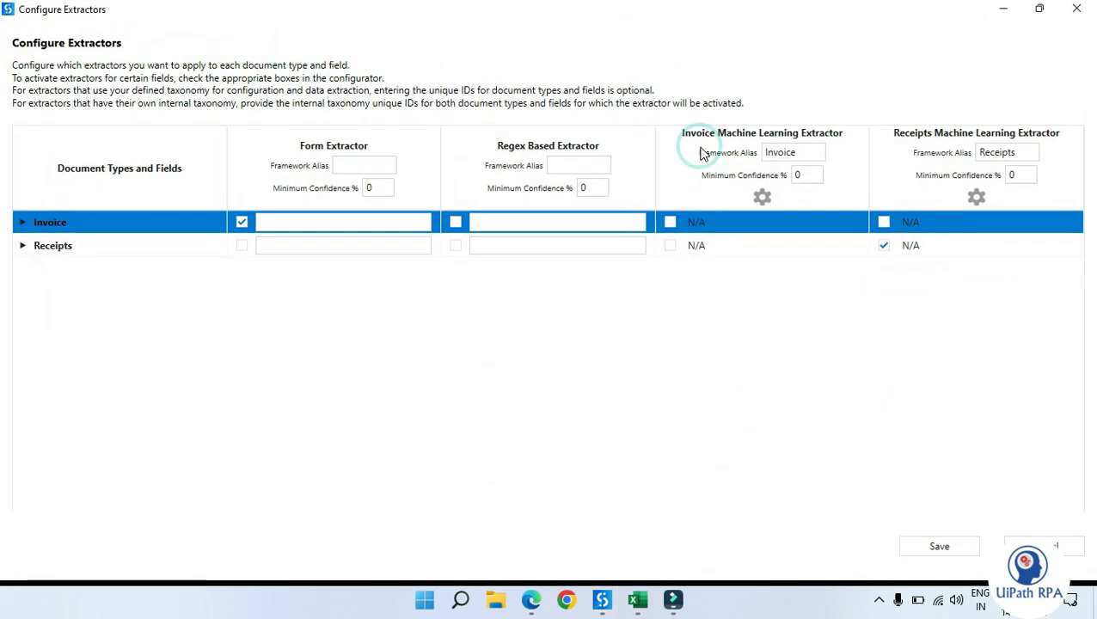
{"action": "left_click", "coordinate": [573, 421]}
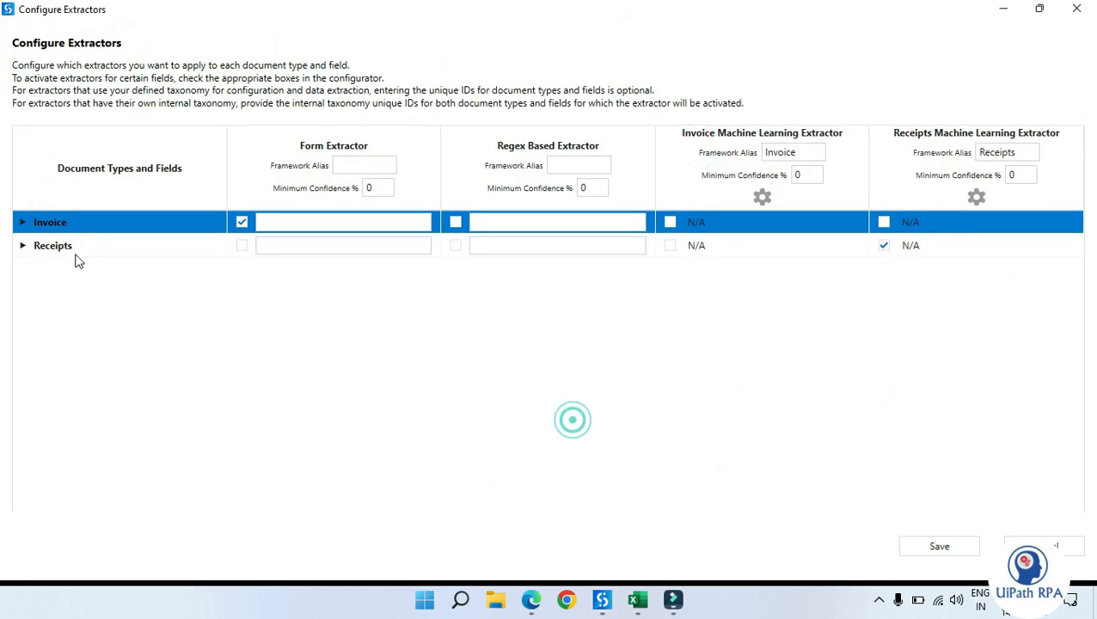
Step: Expand the Invoice document type and switch it from the Form Extractor to the Invoice Machine Learning Extractor
{"action": "left_click", "coordinate": [22, 223]}
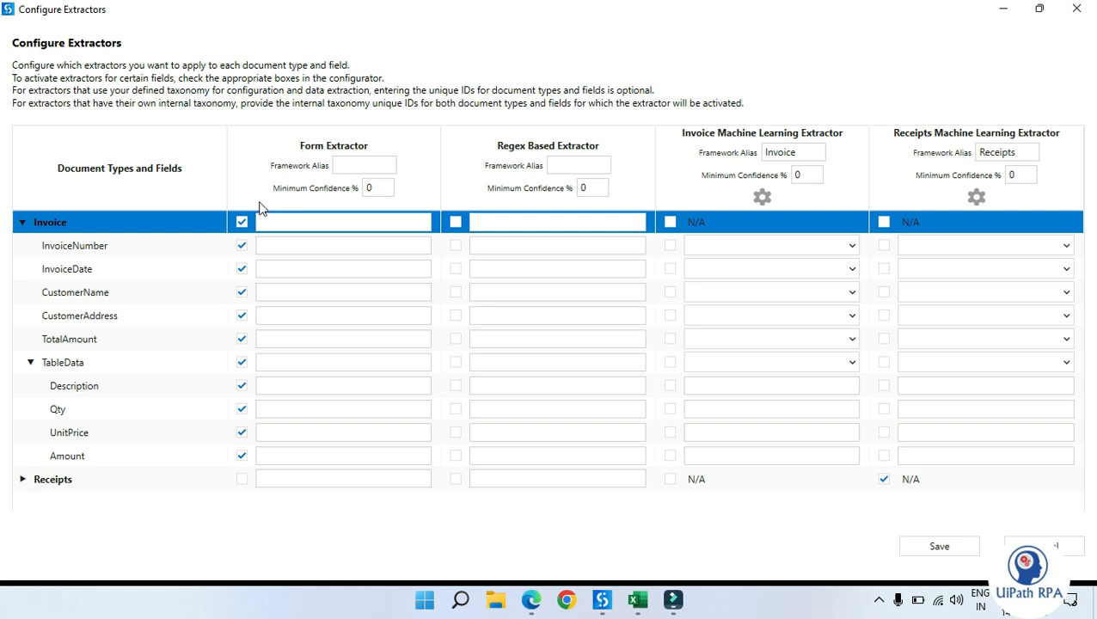
{"action": "left_click", "coordinate": [242, 221]}
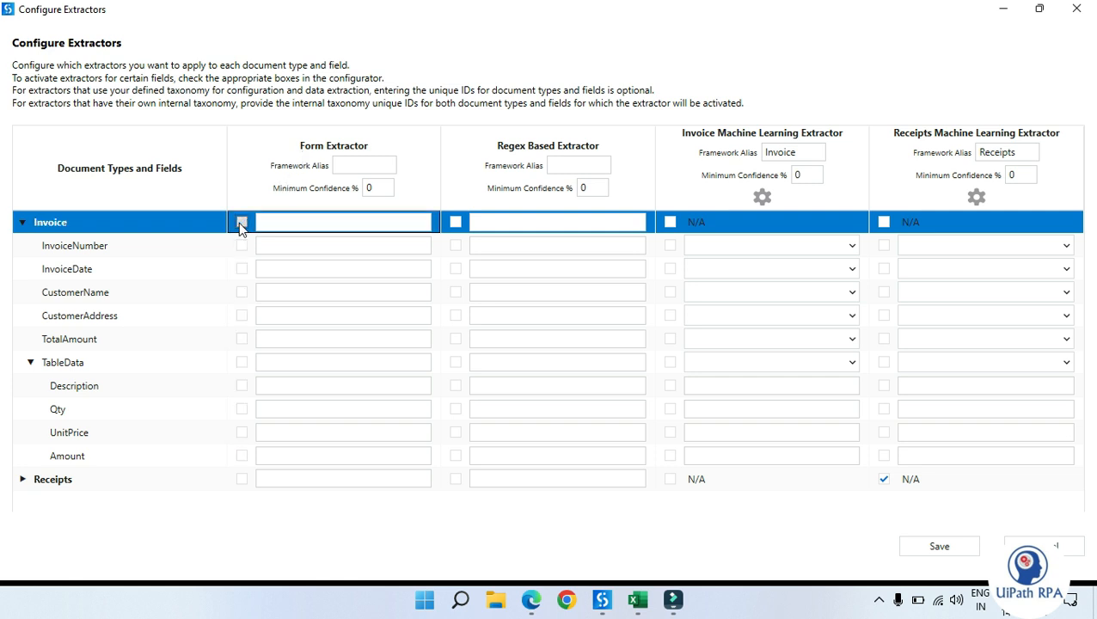
{"action": "left_click", "coordinate": [667, 222]}
{"action": "left_click", "coordinate": [670, 223]}
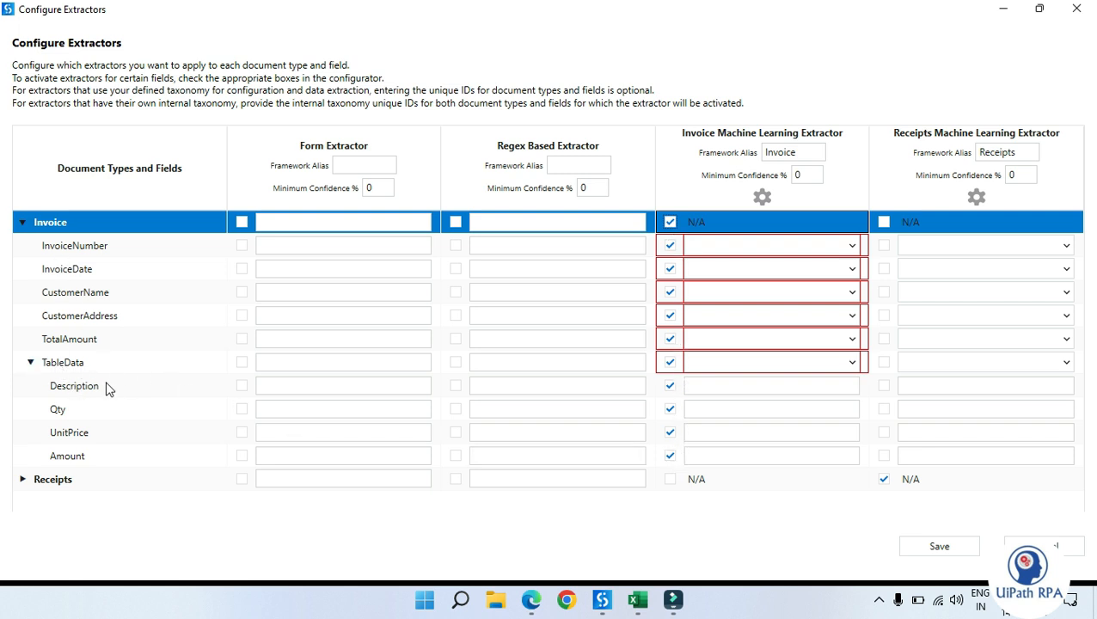
Step: Map the InvoiceNumber field to the invoice-no field of the Invoice Machine Learning Extractor
{"action": "left_click", "coordinate": [32, 368]}
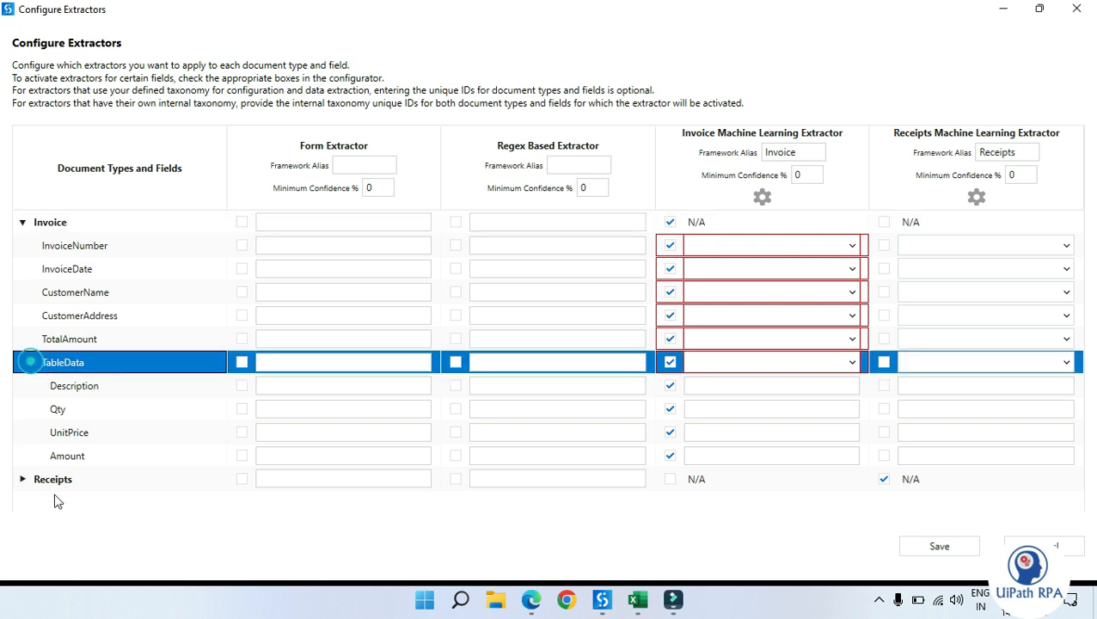
{"action": "left_click", "coordinate": [75, 540]}
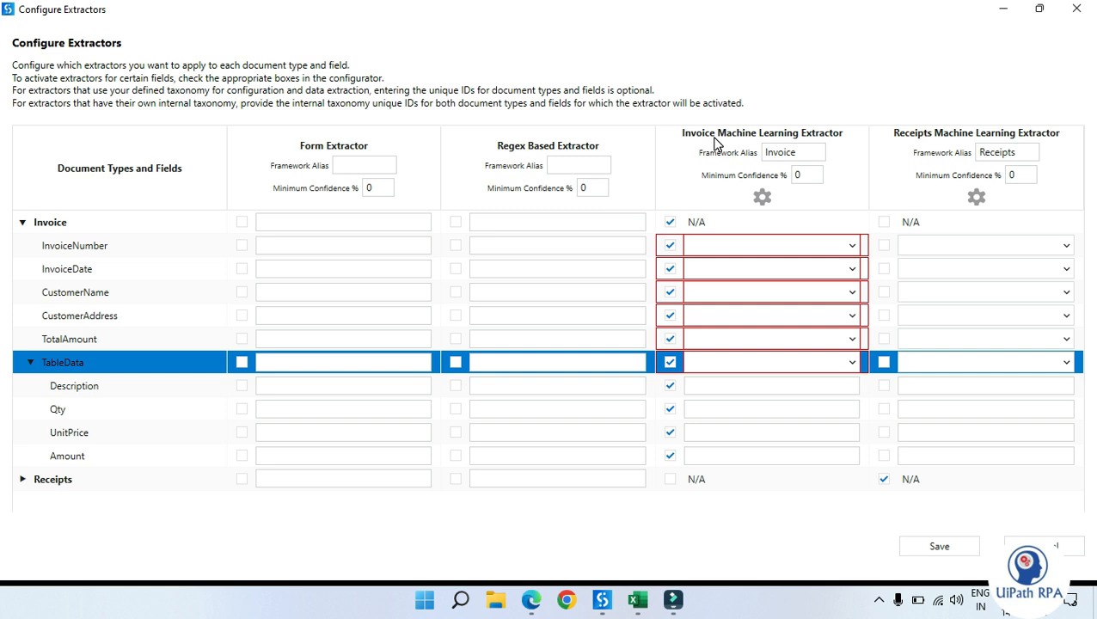
{"action": "left_click", "coordinate": [677, 176]}
{"action": "left_click", "coordinate": [850, 245]}
{"action": "scroll", "coordinate": [830, 304], "scroll_direction": "down", "scroll_amount": 1}
{"action": "scroll", "coordinate": [806, 399], "scroll_direction": "up", "scroll_amount": 1}
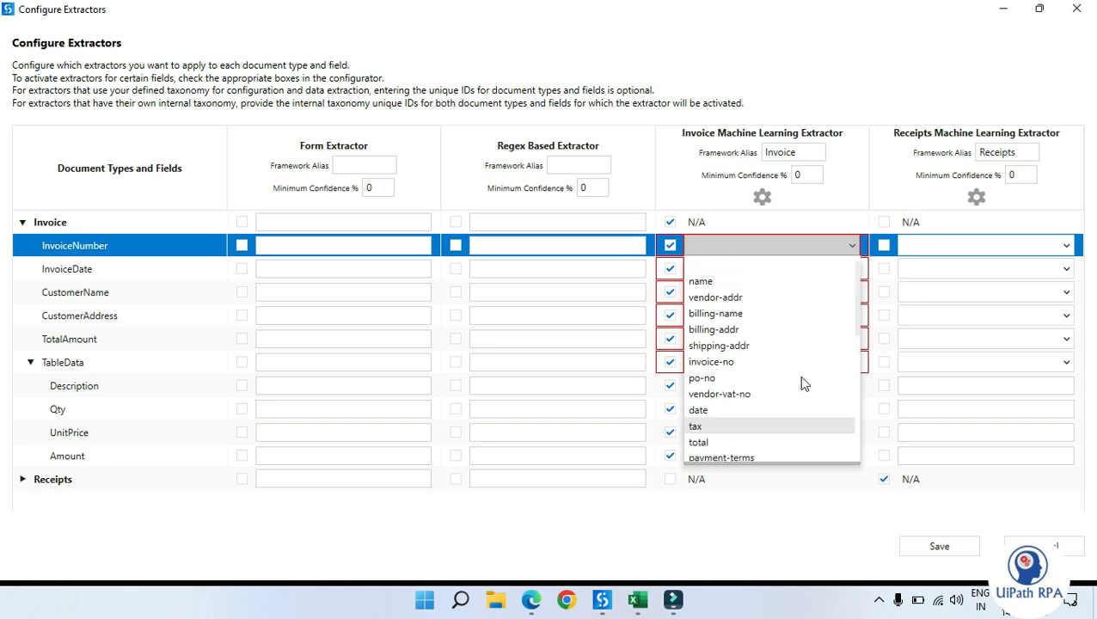
{"action": "left_click", "coordinate": [754, 368]}
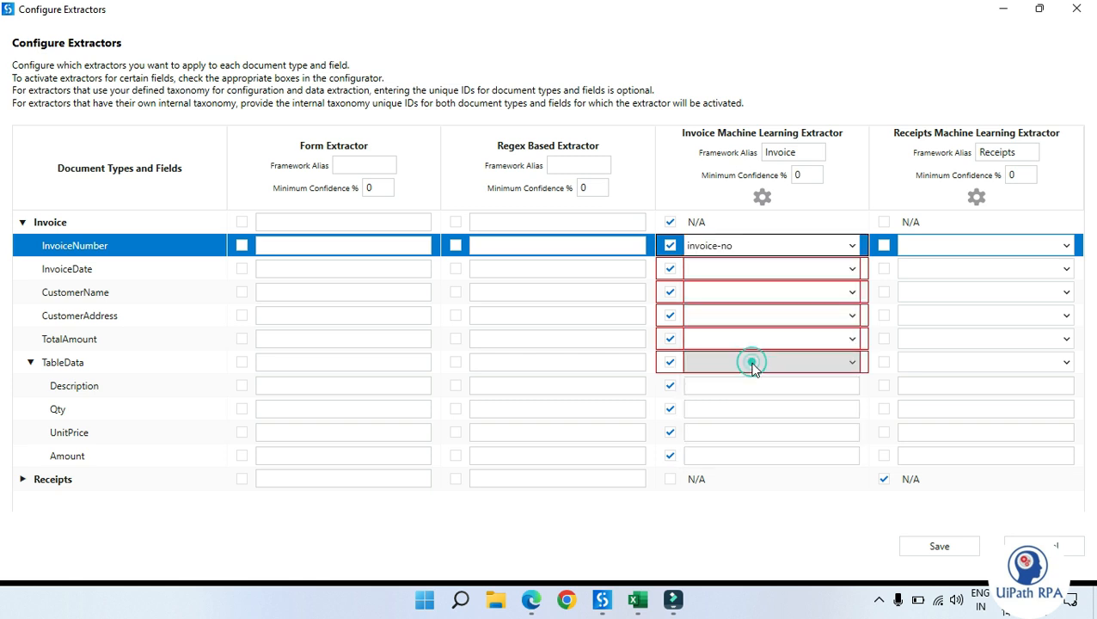
{"action": "left_click", "coordinate": [673, 195]}
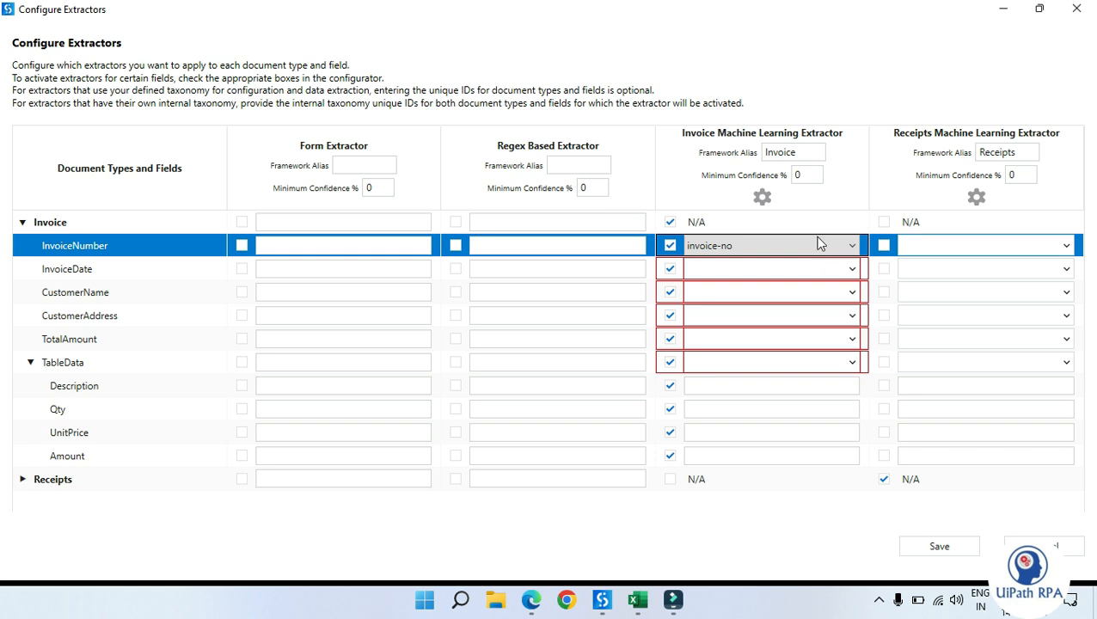
{"action": "left_click", "coordinate": [763, 200]}
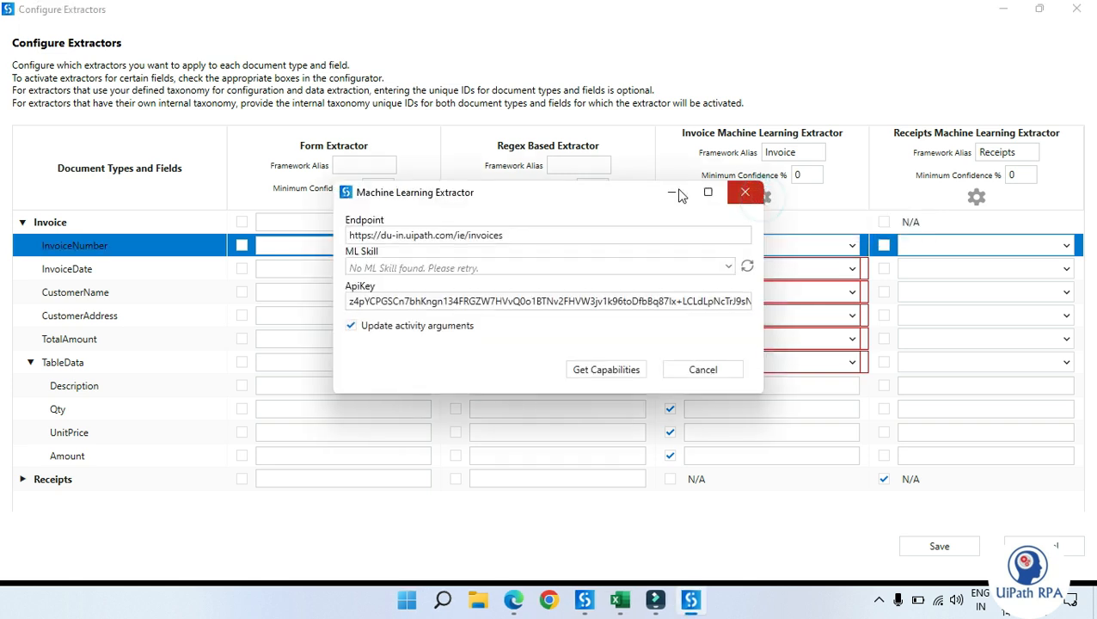
{"action": "left_click_drag", "start_coordinate": [521, 234], "coordinate": [312, 242]}
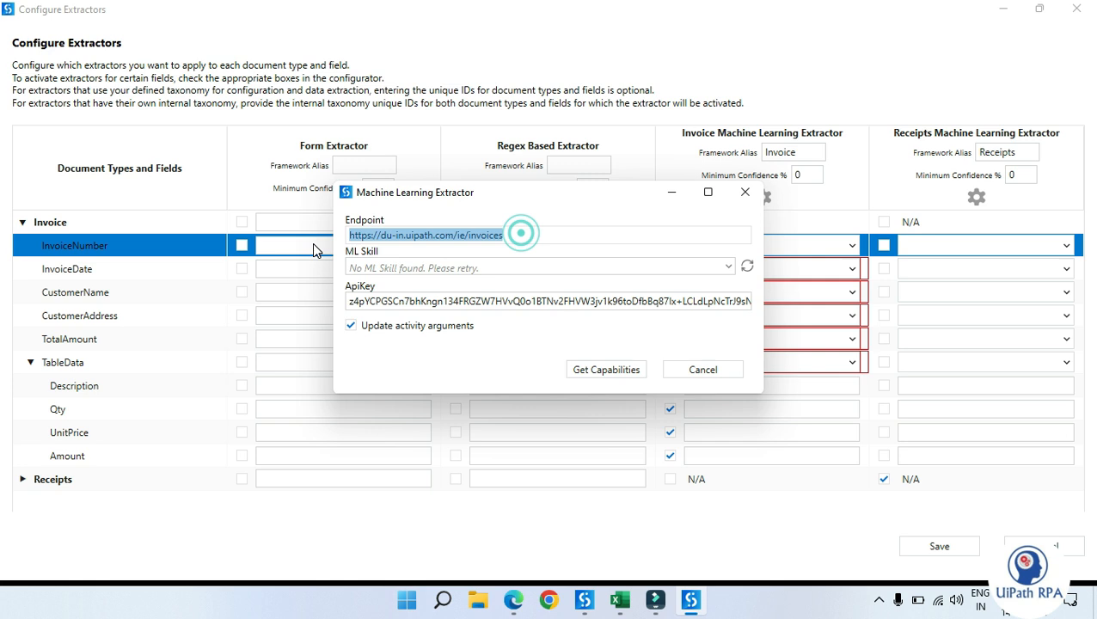
{"action": "type", "text": "https://du-in.uipath.com/ie/invoices"}
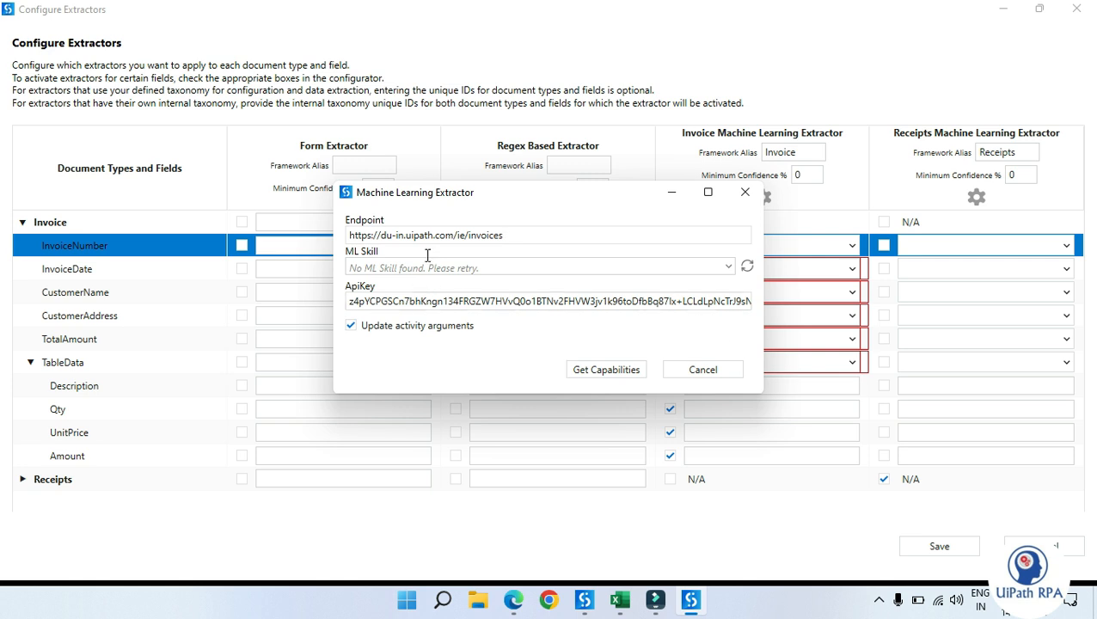
{"action": "left_click_drag", "start_coordinate": [469, 196], "coordinate": [397, 146]}
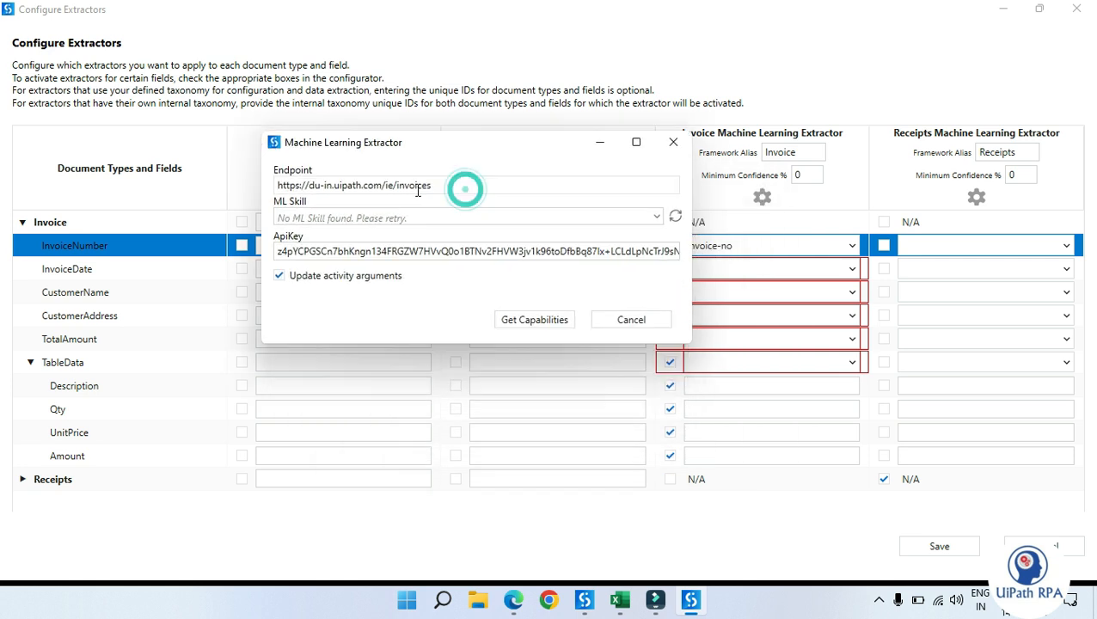
{"action": "left_click", "coordinate": [551, 321]}
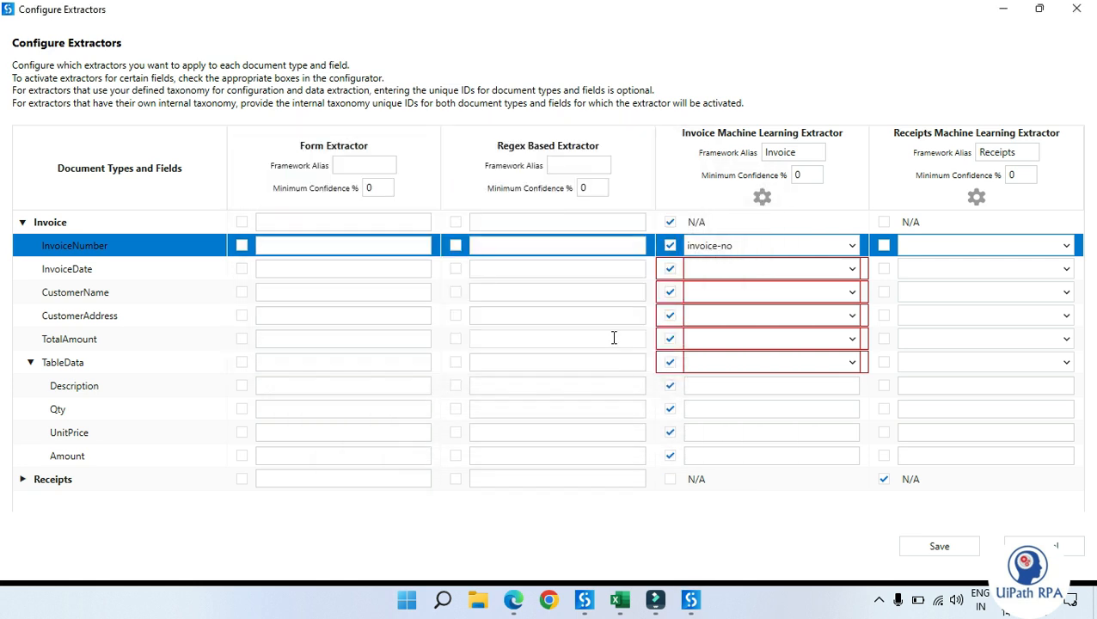
Step: Map InvoiceDate to the date field and CustomerName to billing-name in the Invoice ML extractor column
{"action": "left_click", "coordinate": [851, 271]}
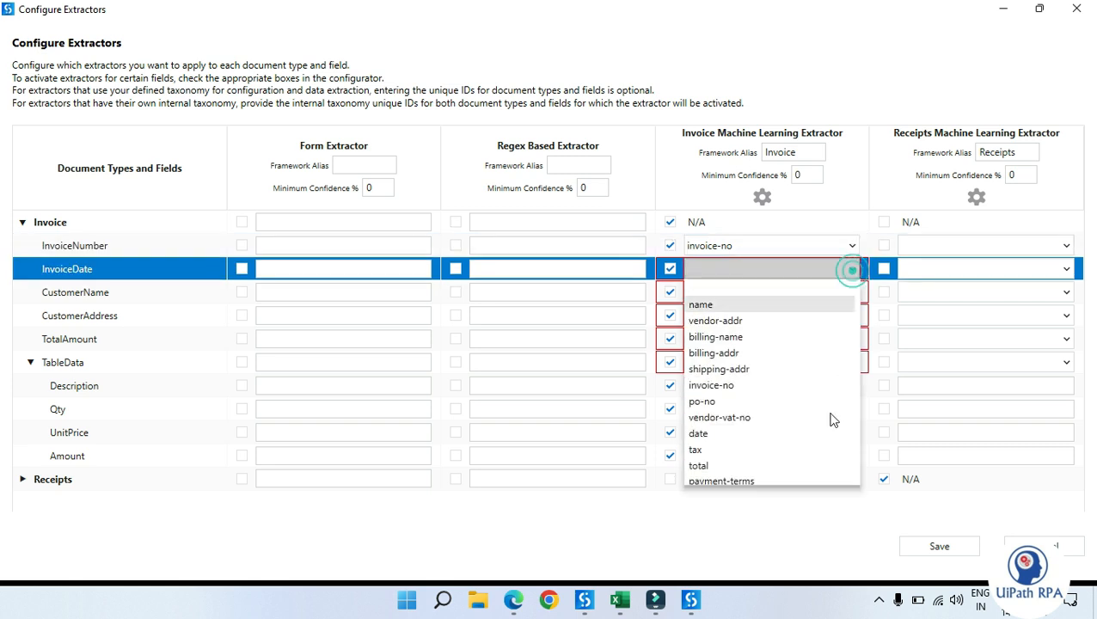
{"action": "left_click", "coordinate": [740, 534]}
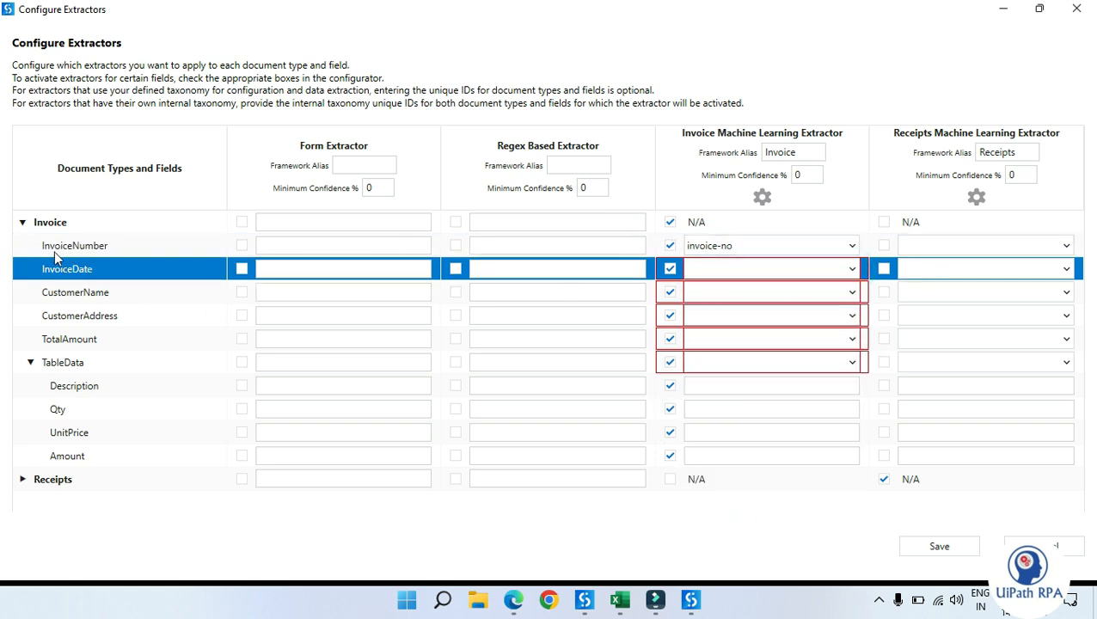
{"action": "left_click", "coordinate": [738, 249]}
{"action": "left_click", "coordinate": [737, 245]}
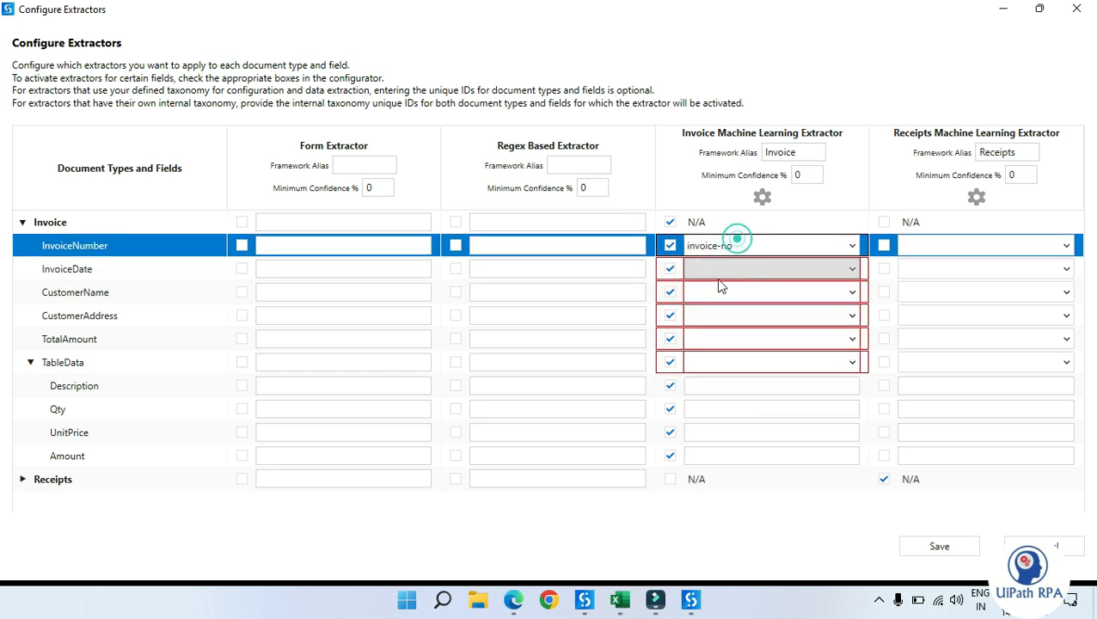
{"action": "left_click", "coordinate": [755, 272]}
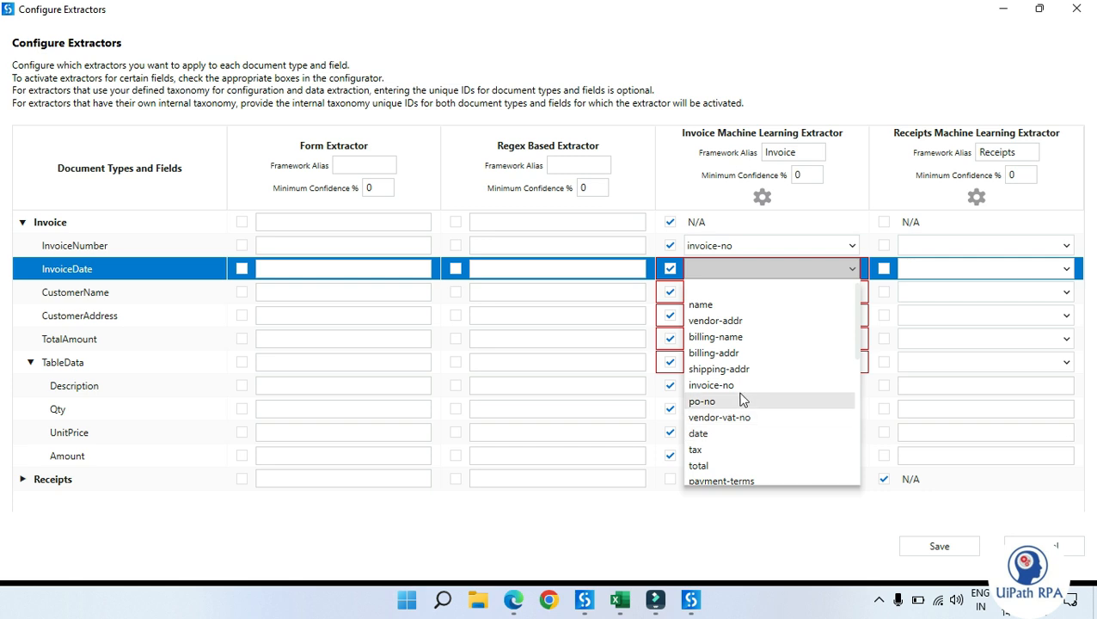
{"action": "scroll", "coordinate": [740, 400], "scroll_direction": "down", "scroll_amount": 1}
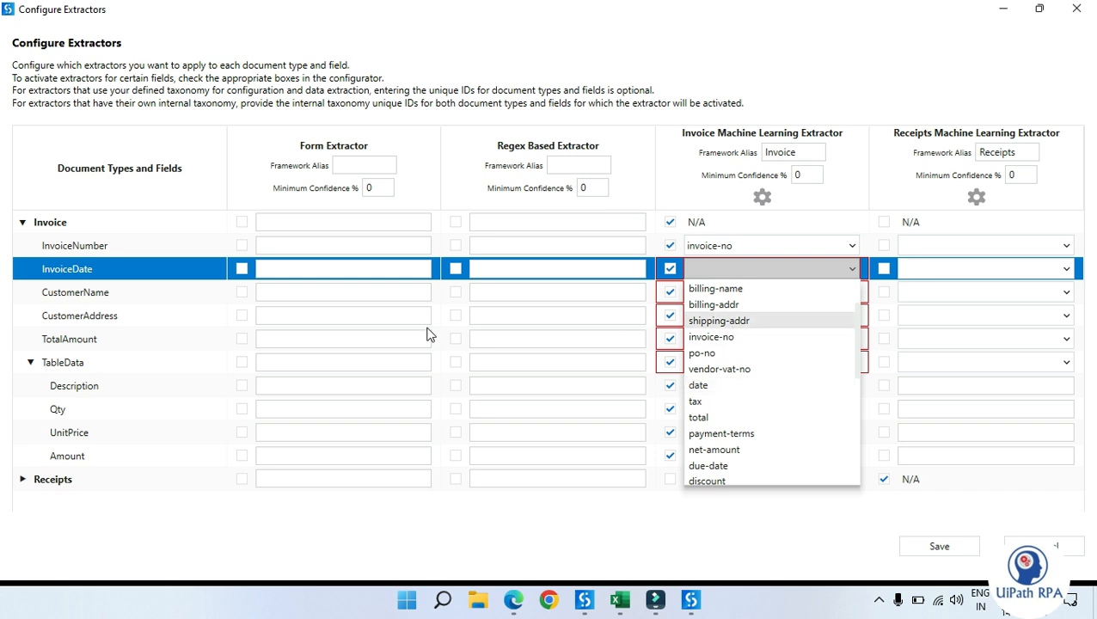
{"action": "scroll", "coordinate": [789, 347], "scroll_direction": "up", "scroll_amount": 1}
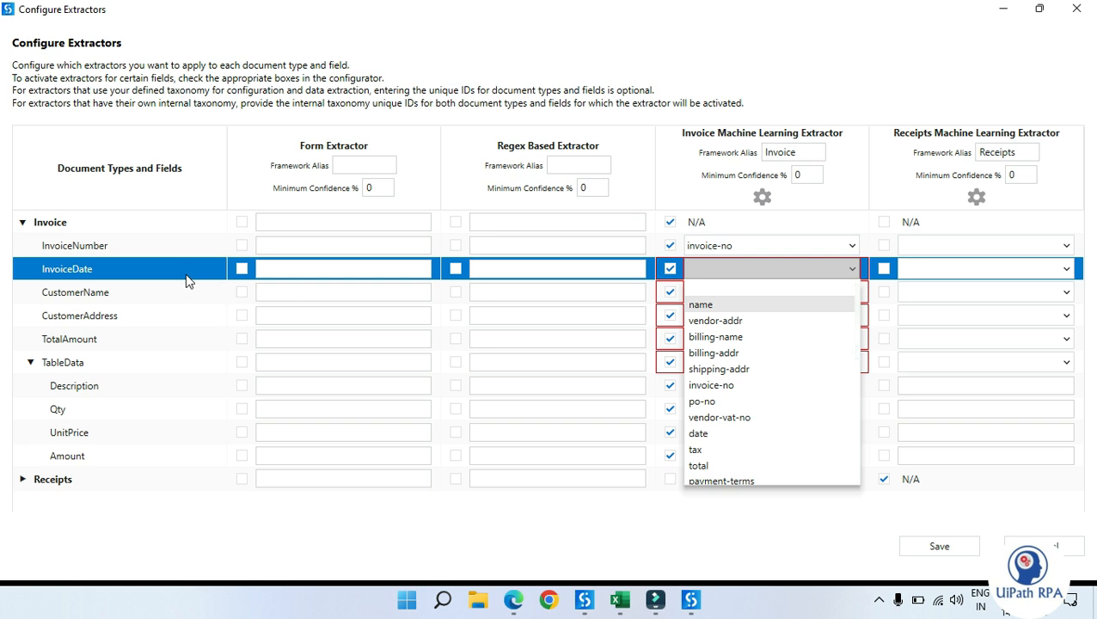
{"action": "left_click", "coordinate": [712, 434]}
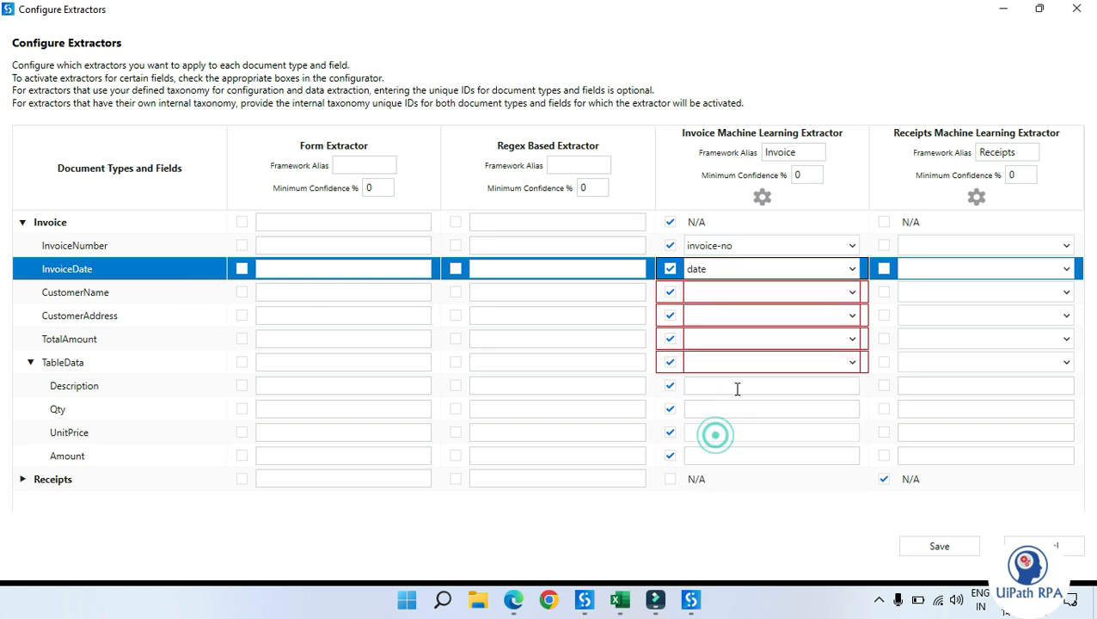
{"action": "left_click", "coordinate": [817, 293]}
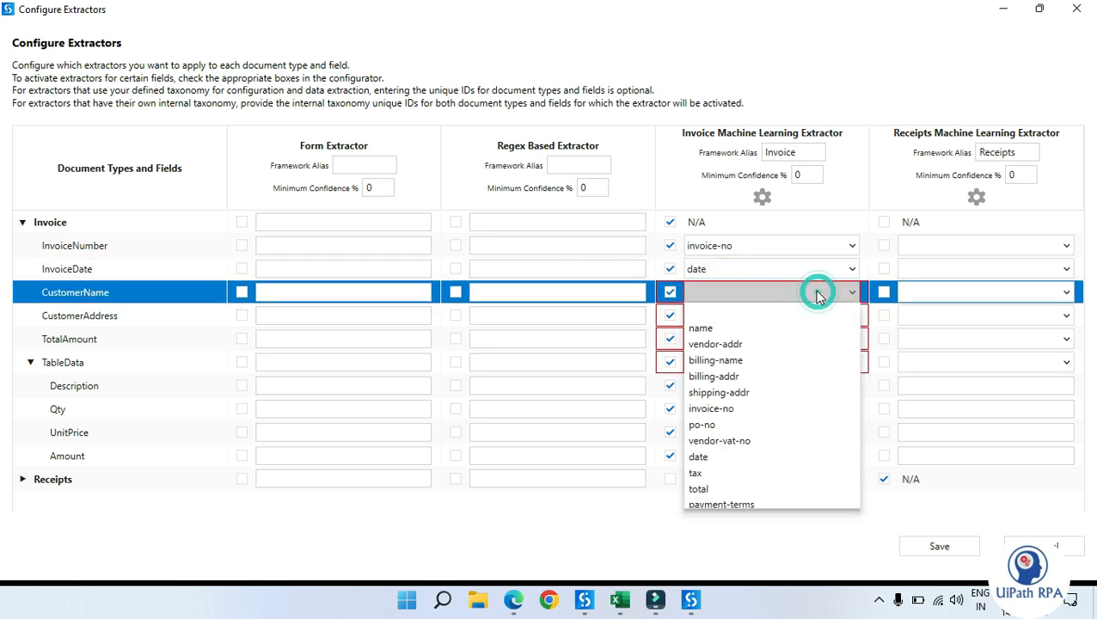
{"action": "left_click", "coordinate": [755, 367]}
Step: Map CustomerAddress to billing-addr and TotalAmount to total in the Invoice ML extractor column
{"action": "left_click", "coordinate": [755, 316]}
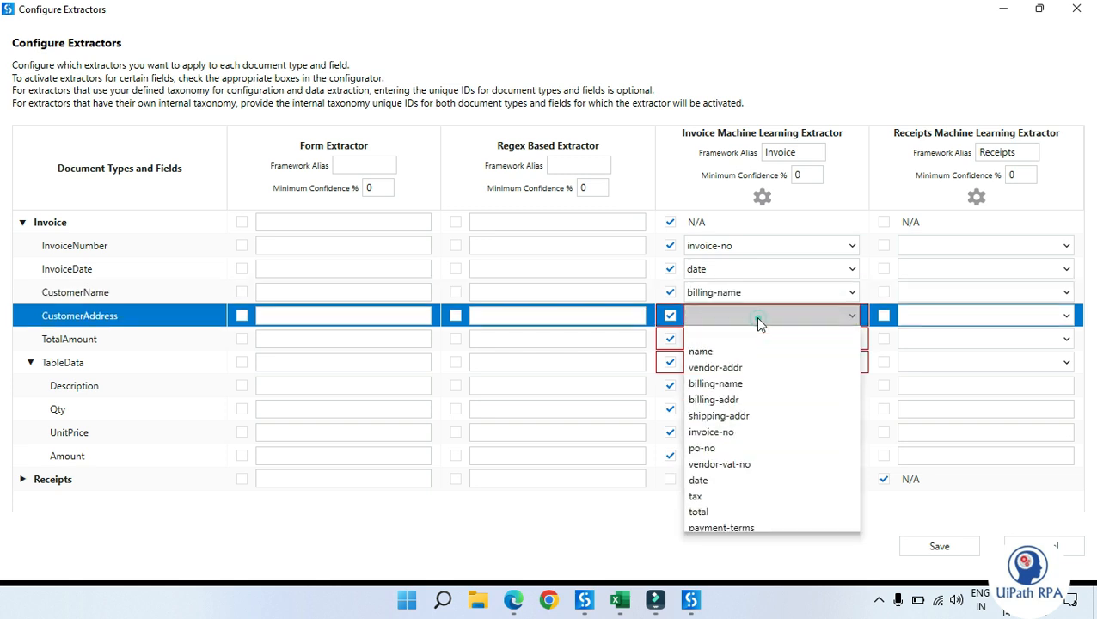
{"action": "left_click", "coordinate": [754, 402]}
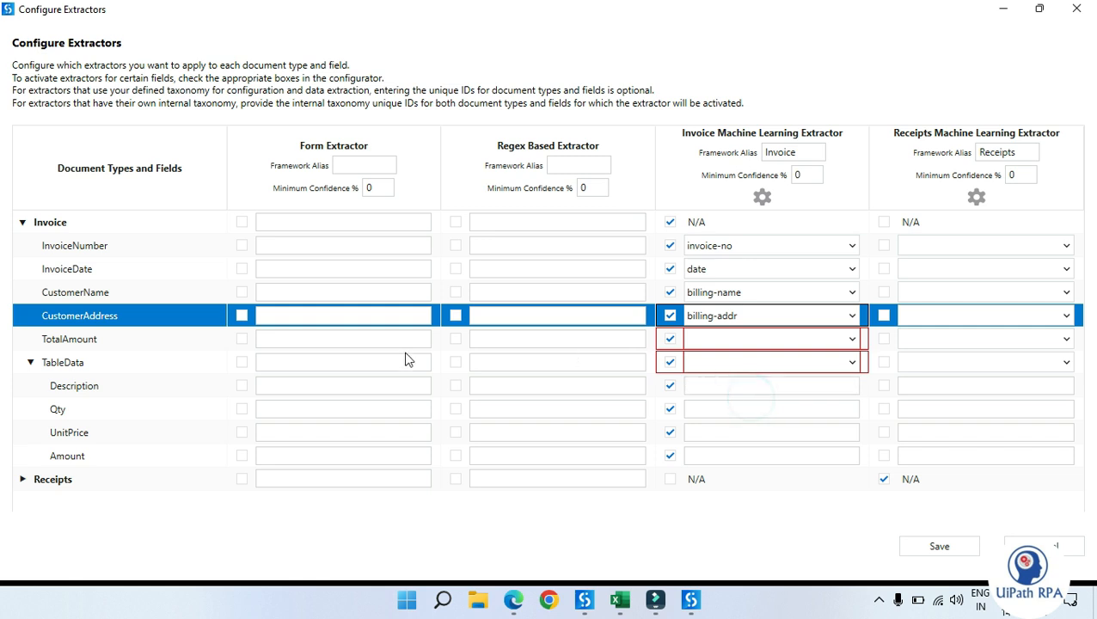
{"action": "left_click", "coordinate": [752, 339]}
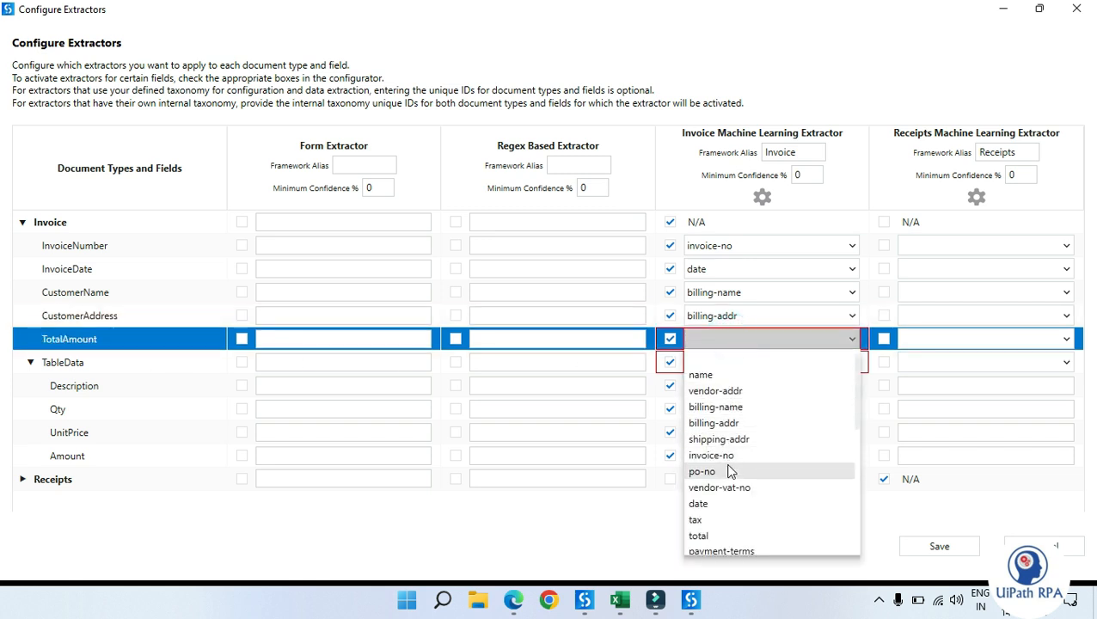
{"action": "left_click", "coordinate": [736, 538]}
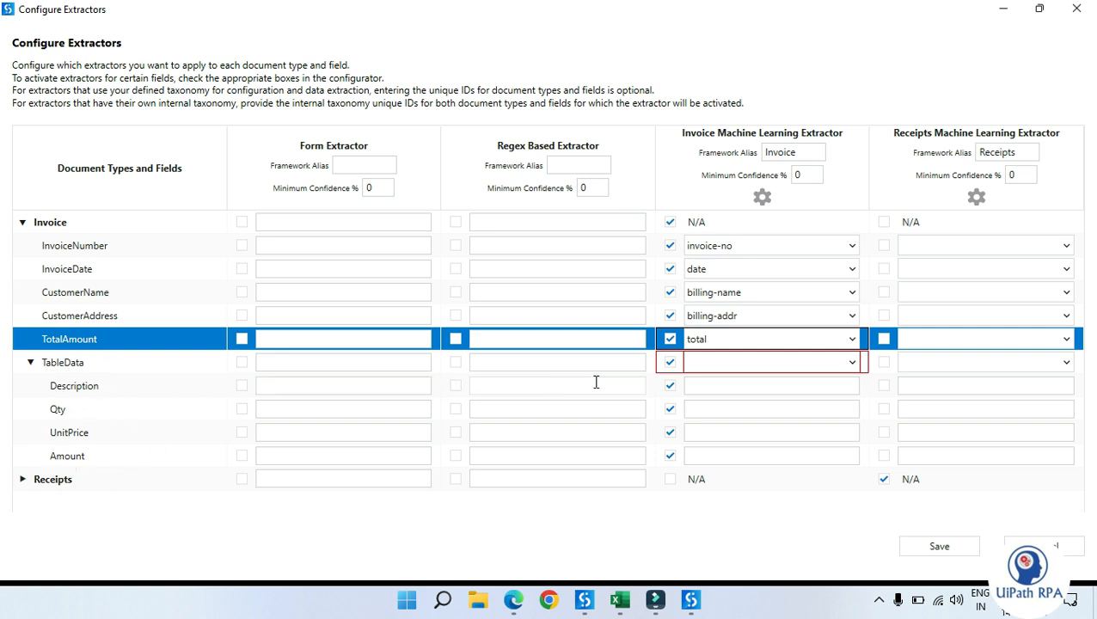
Step: Map TableData to items in the Invoice Machine Learning Extractor column
{"action": "left_click", "coordinate": [834, 364]}
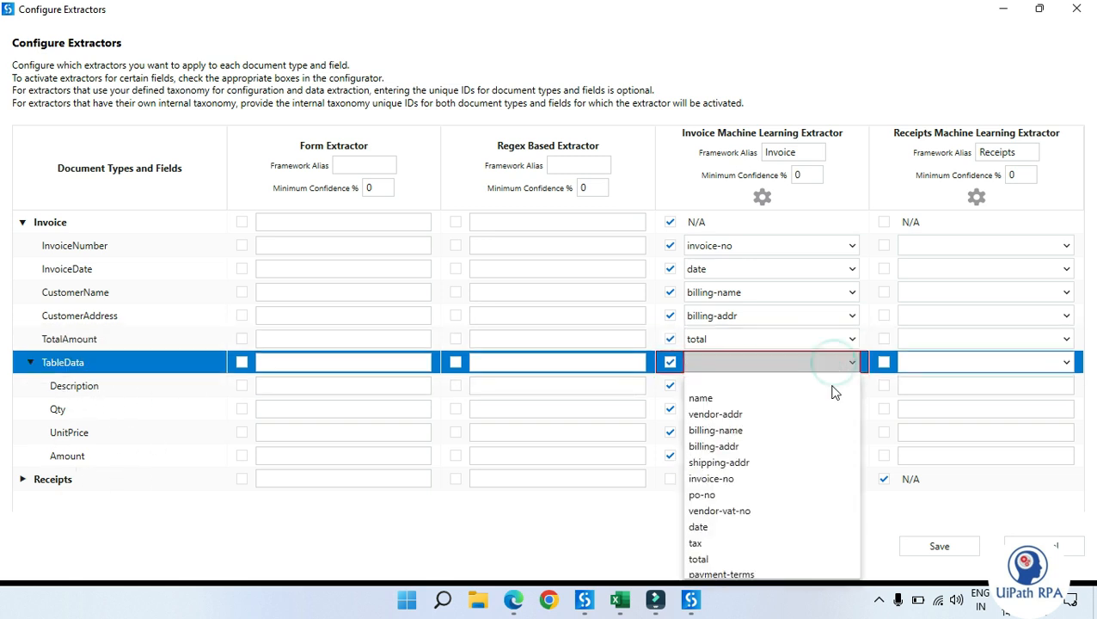
{"action": "scroll", "coordinate": [811, 422], "scroll_direction": "down", "scroll_amount": 2}
{"action": "scroll", "coordinate": [801, 405], "scroll_direction": "up", "scroll_amount": 2}
{"action": "scroll", "coordinate": [794, 507], "scroll_direction": "down", "scroll_amount": 2}
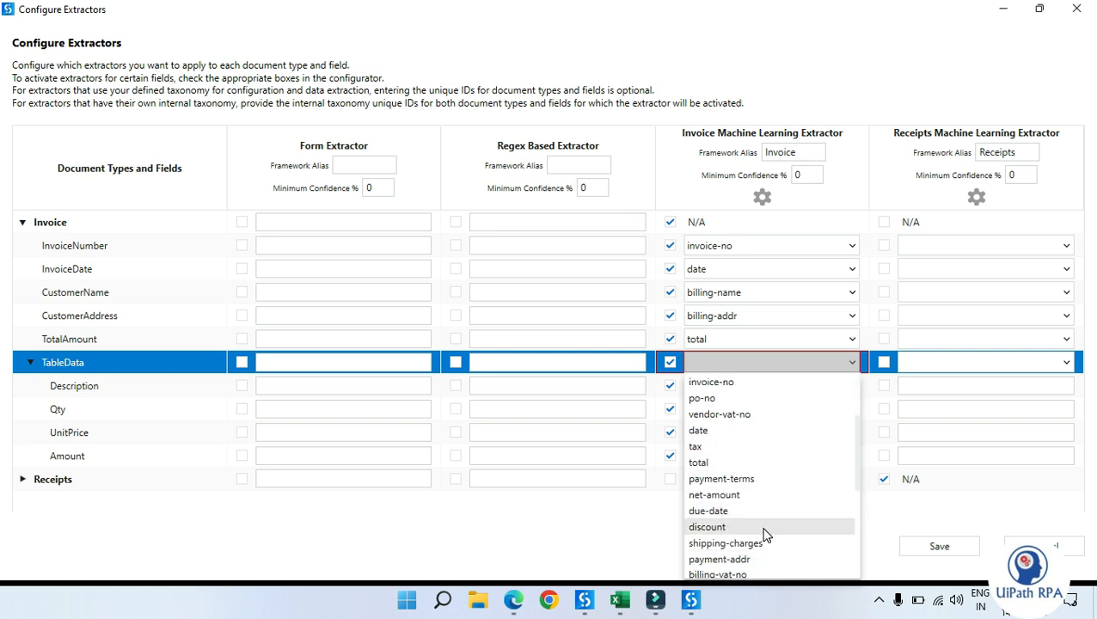
{"action": "scroll", "coordinate": [764, 533], "scroll_direction": "down", "scroll_amount": 2}
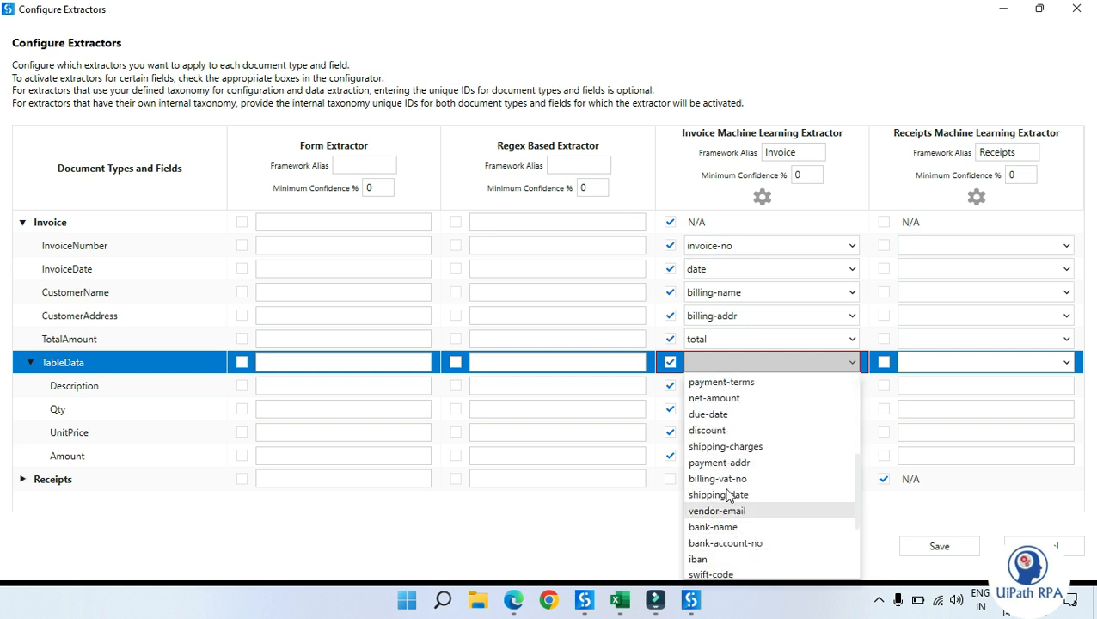
{"action": "scroll", "coordinate": [744, 486], "scroll_direction": "down", "scroll_amount": 1}
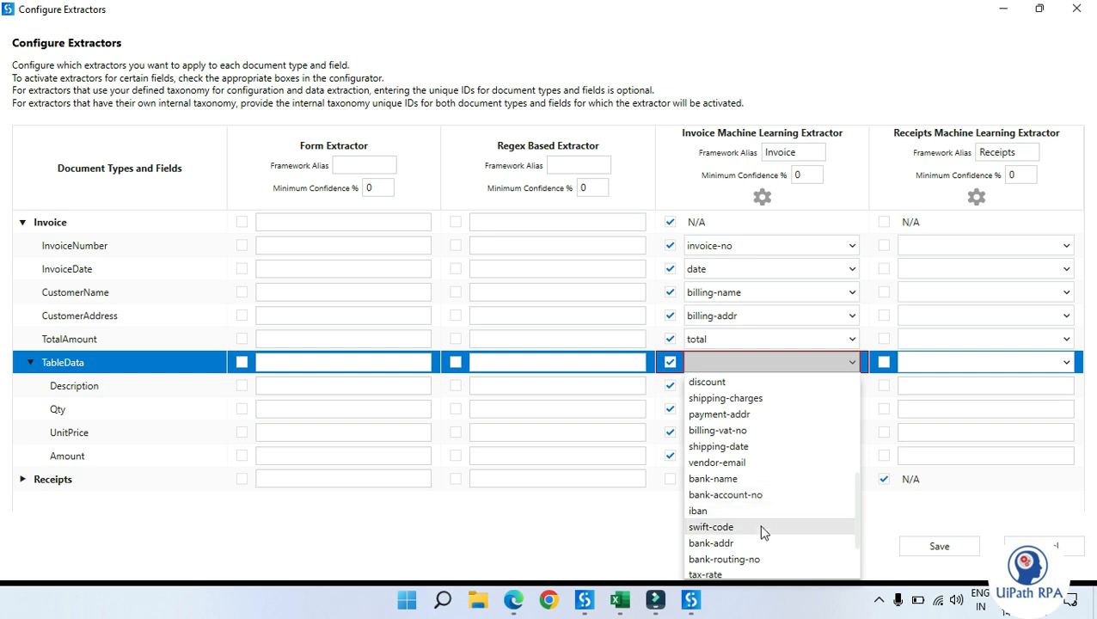
{"action": "scroll", "coordinate": [757, 526], "scroll_direction": "down", "scroll_amount": 1}
{"action": "scroll", "coordinate": [759, 533], "scroll_direction": "down", "scroll_amount": 1}
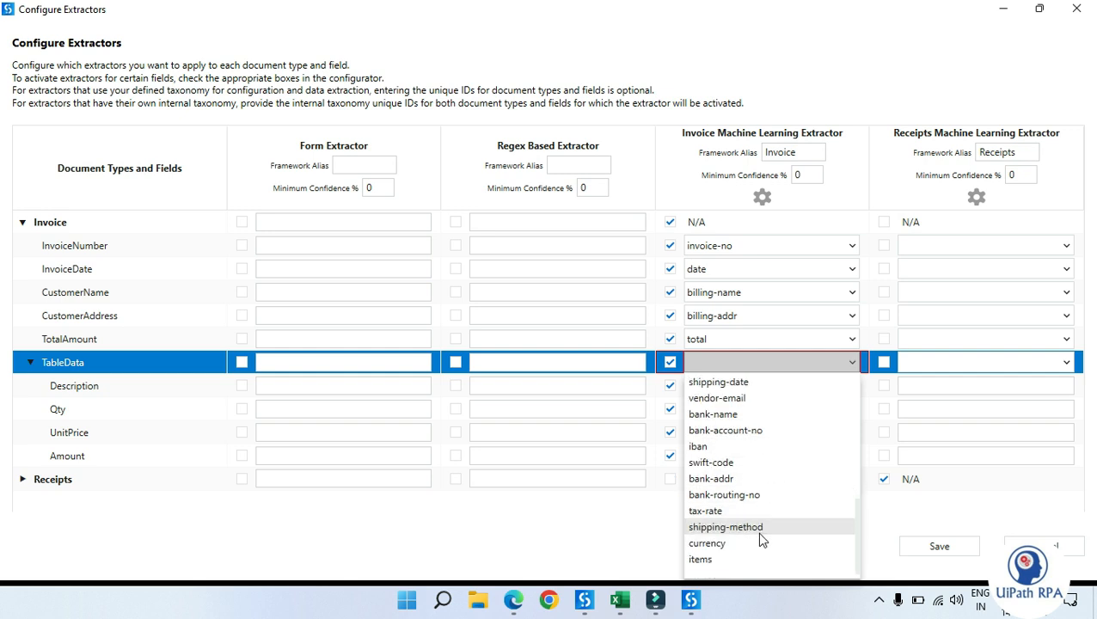
{"action": "left_click", "coordinate": [714, 560]}
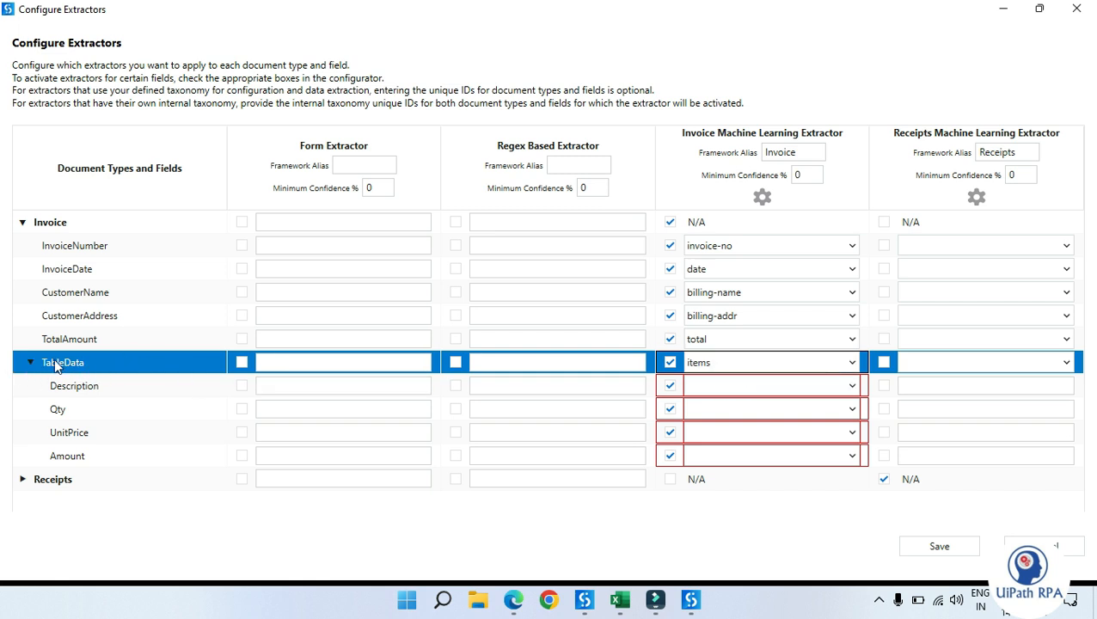
Step: Change the TableData mapping to date and then back to items
{"action": "left_click", "coordinate": [849, 387]}
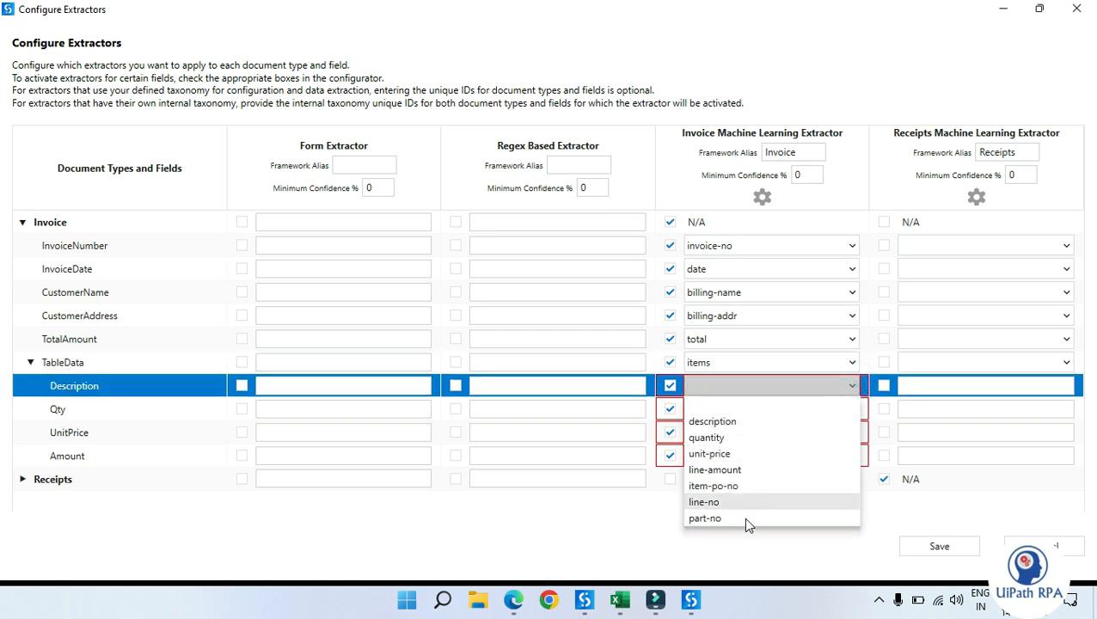
{"action": "left_click", "coordinate": [747, 544]}
{"action": "left_click", "coordinate": [779, 362]}
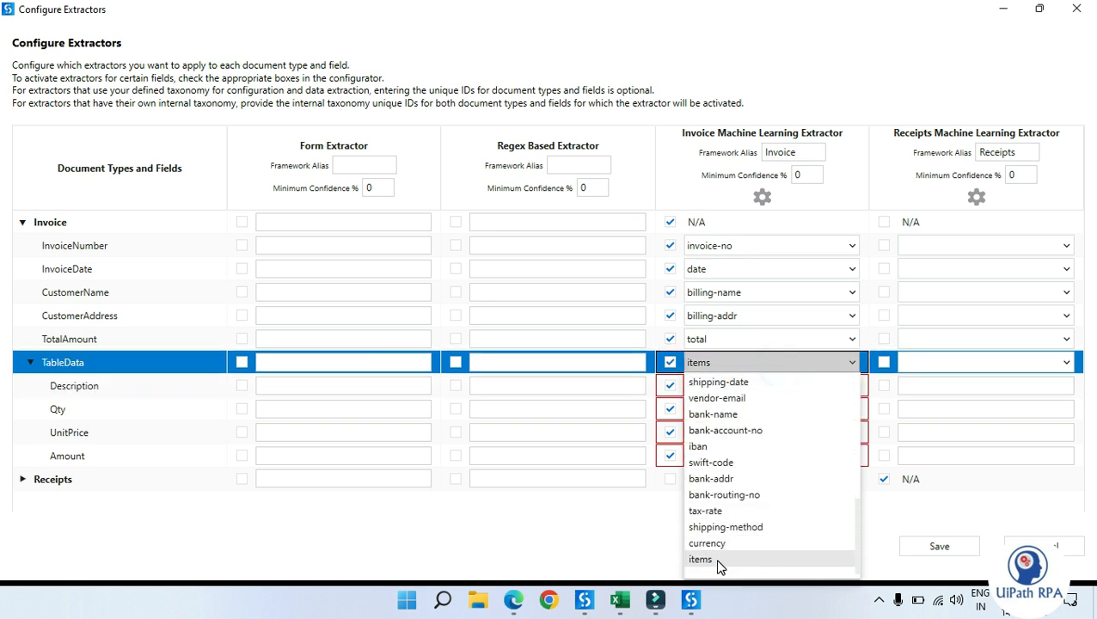
{"action": "scroll", "coordinate": [730, 524], "scroll_direction": "up", "scroll_amount": 1}
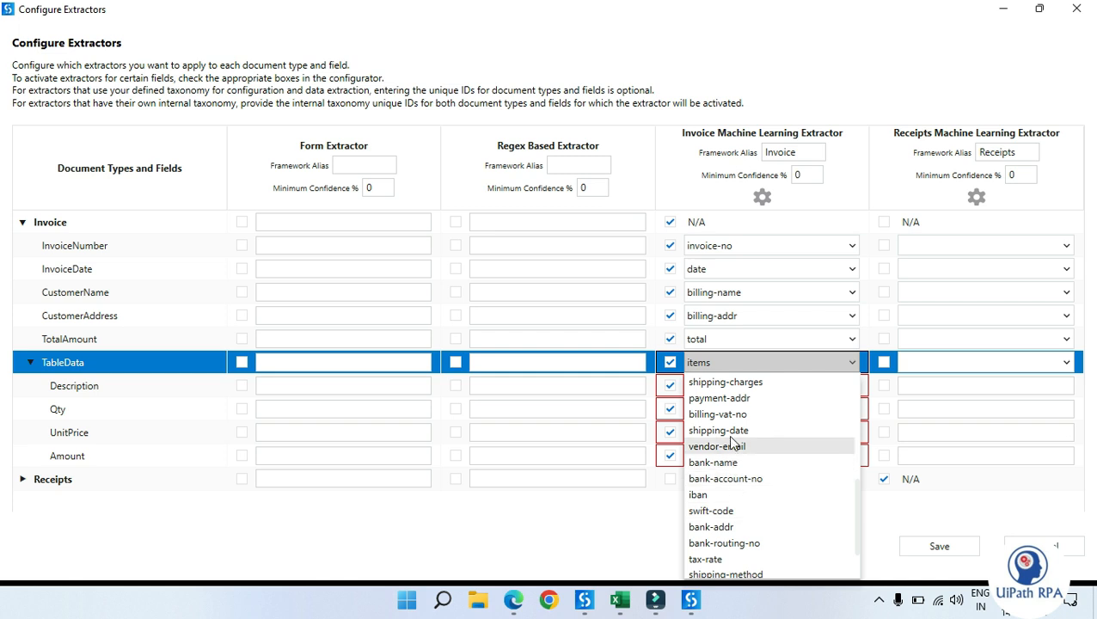
{"action": "scroll", "coordinate": [740, 400], "scroll_direction": "up", "scroll_amount": 4}
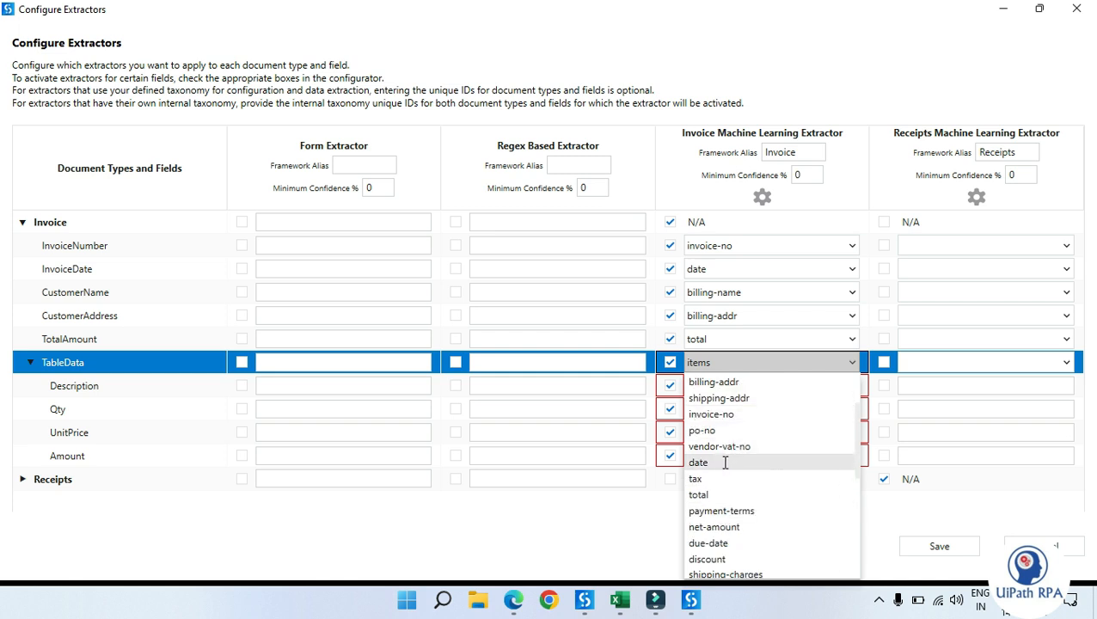
{"action": "left_click", "coordinate": [724, 462]}
{"action": "left_click", "coordinate": [808, 387]}
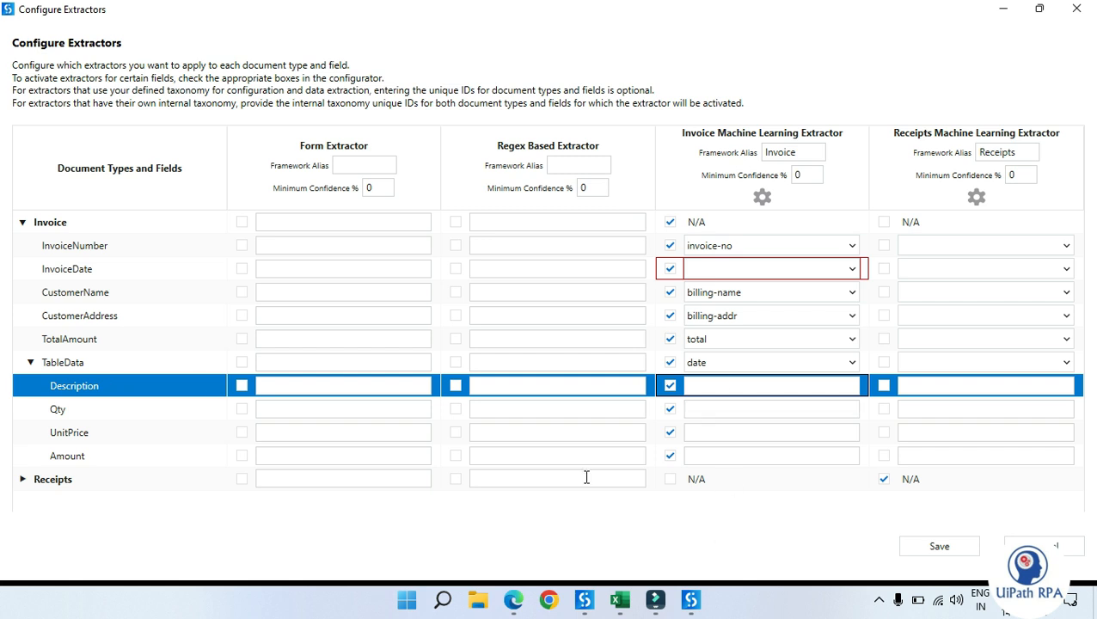
{"action": "left_click", "coordinate": [840, 413]}
{"action": "left_click", "coordinate": [837, 388]}
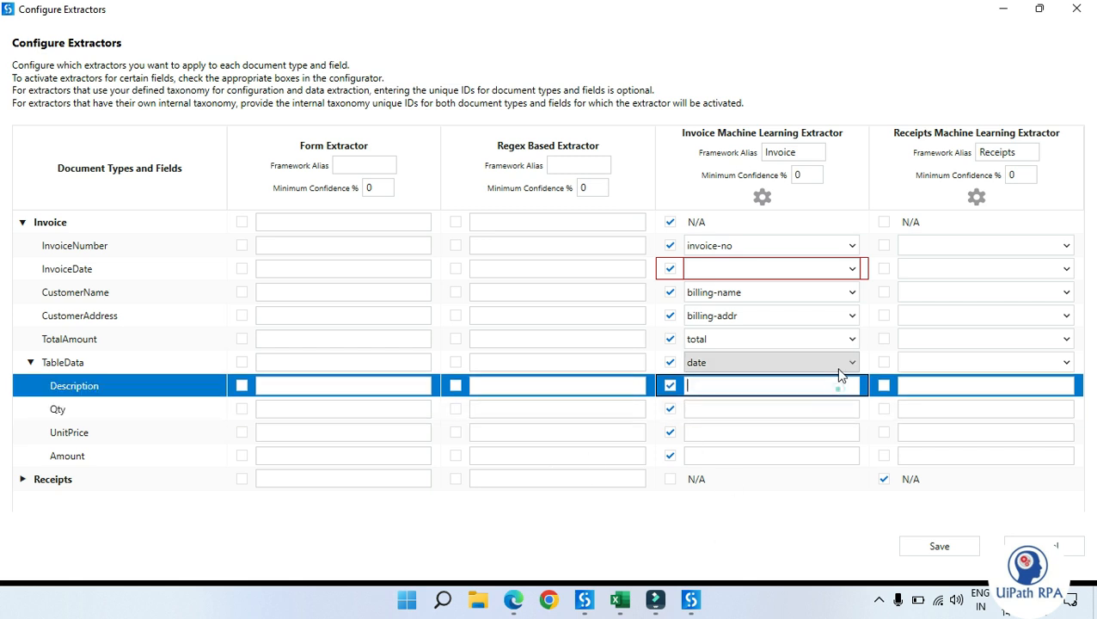
{"action": "left_click", "coordinate": [837, 361]}
{"action": "scroll", "coordinate": [817, 407], "scroll_direction": "down", "scroll_amount": 2}
{"action": "scroll", "coordinate": [817, 414], "scroll_direction": "down", "scroll_amount": 2}
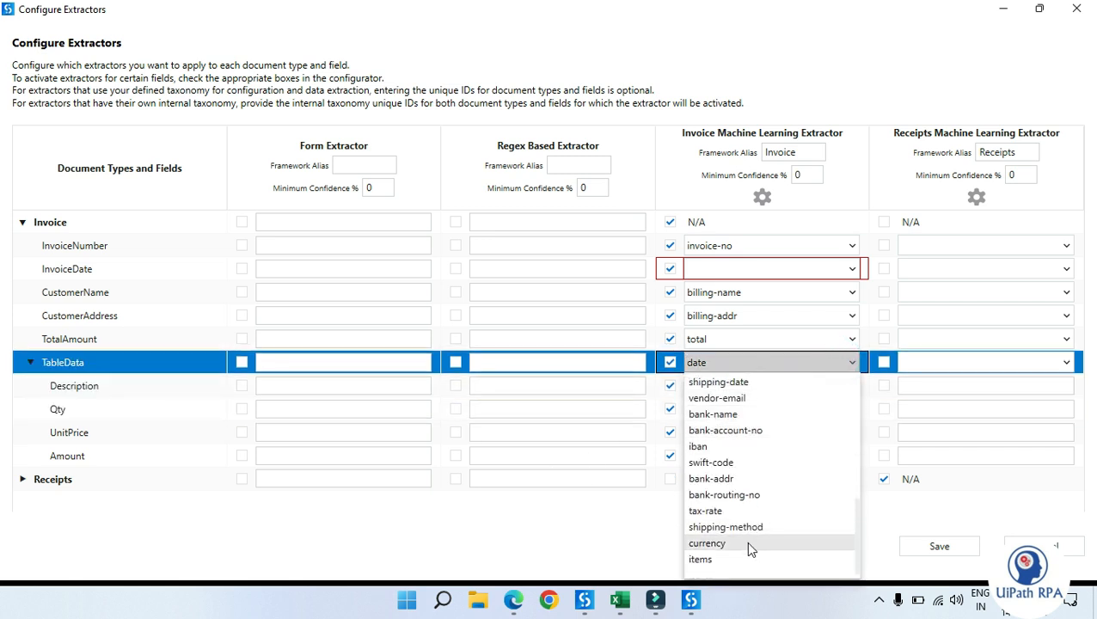
{"action": "left_click", "coordinate": [727, 559]}
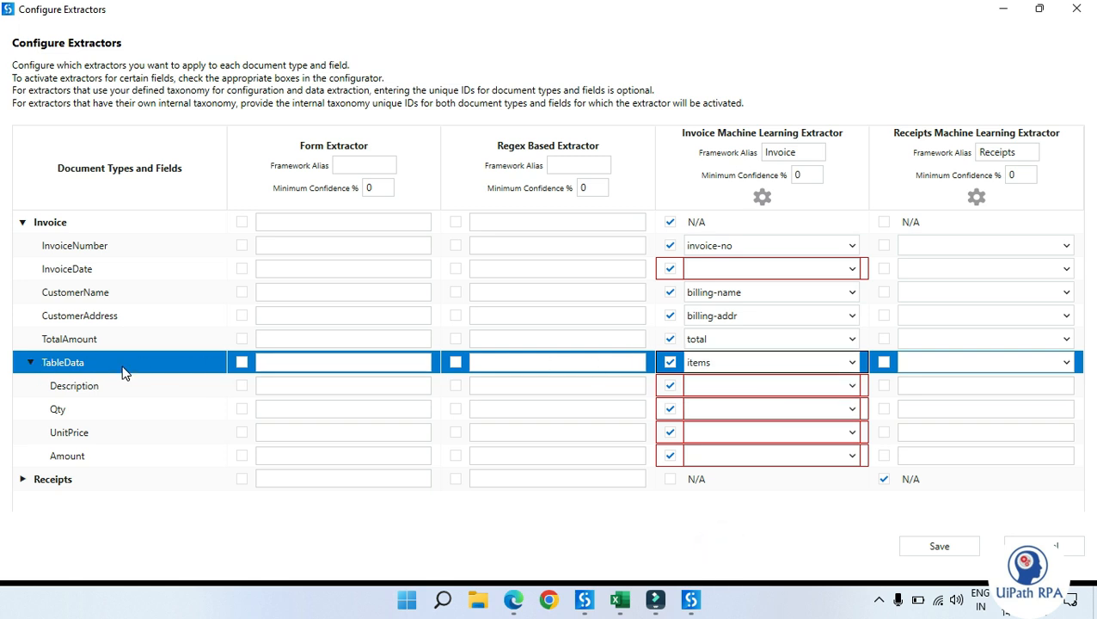
Step: Map the Description column field to description in the Invoice ML extractor column
{"action": "left_click", "coordinate": [856, 387]}
{"action": "left_click", "coordinate": [854, 385]}
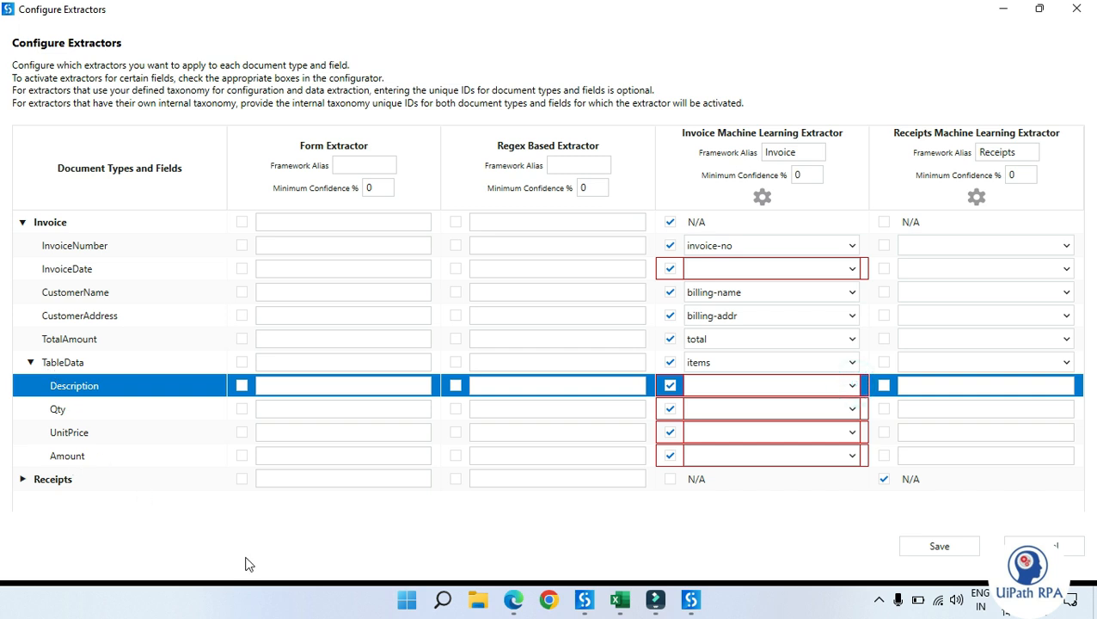
{"action": "left_click", "coordinate": [850, 387]}
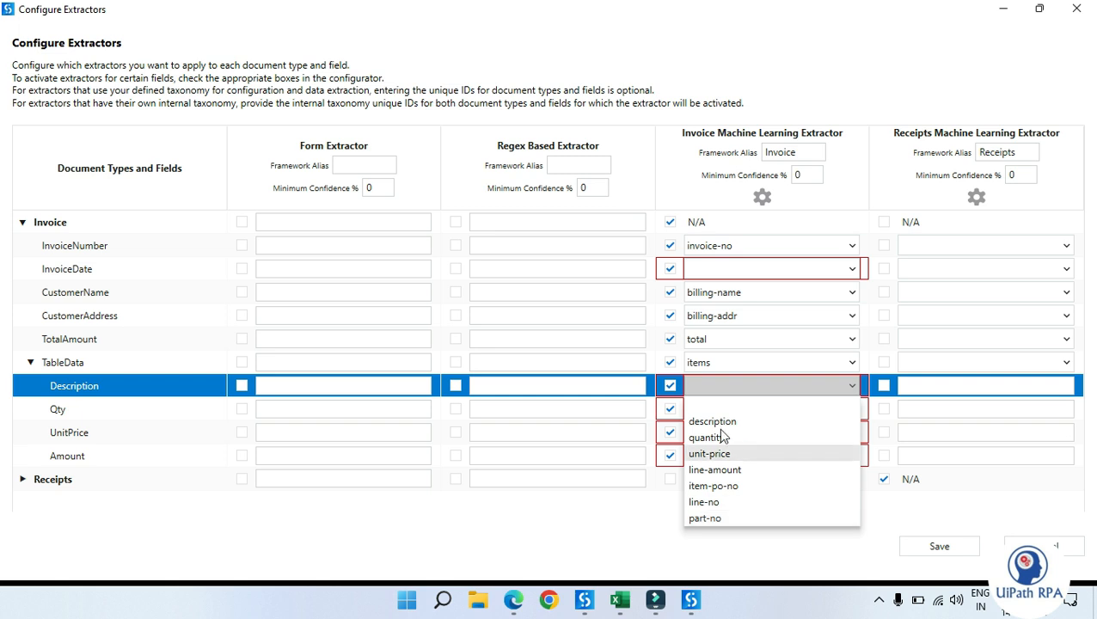
{"action": "left_click", "coordinate": [774, 422]}
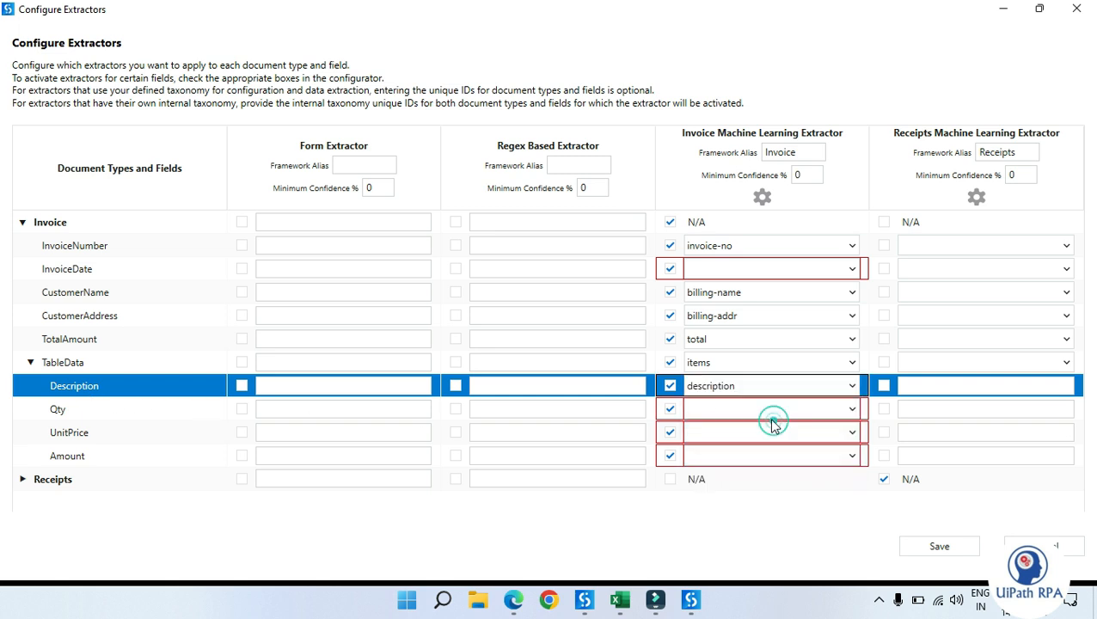
Step: Map the Qty column field to quantity in the Invoice ML extractor column
{"action": "left_click", "coordinate": [747, 411]}
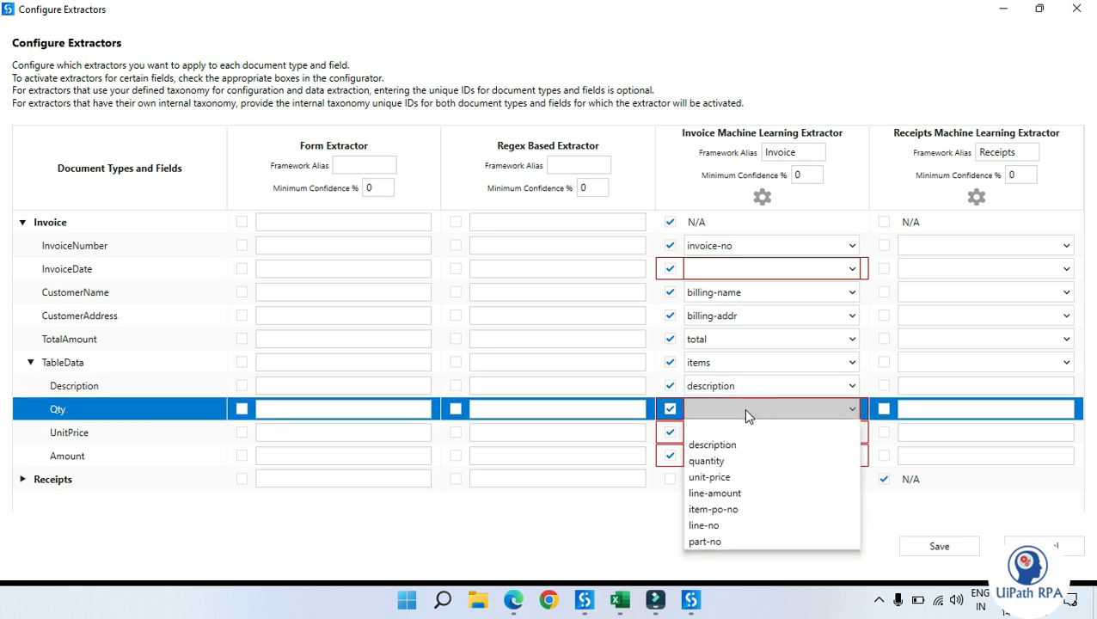
{"action": "left_click", "coordinate": [729, 461]}
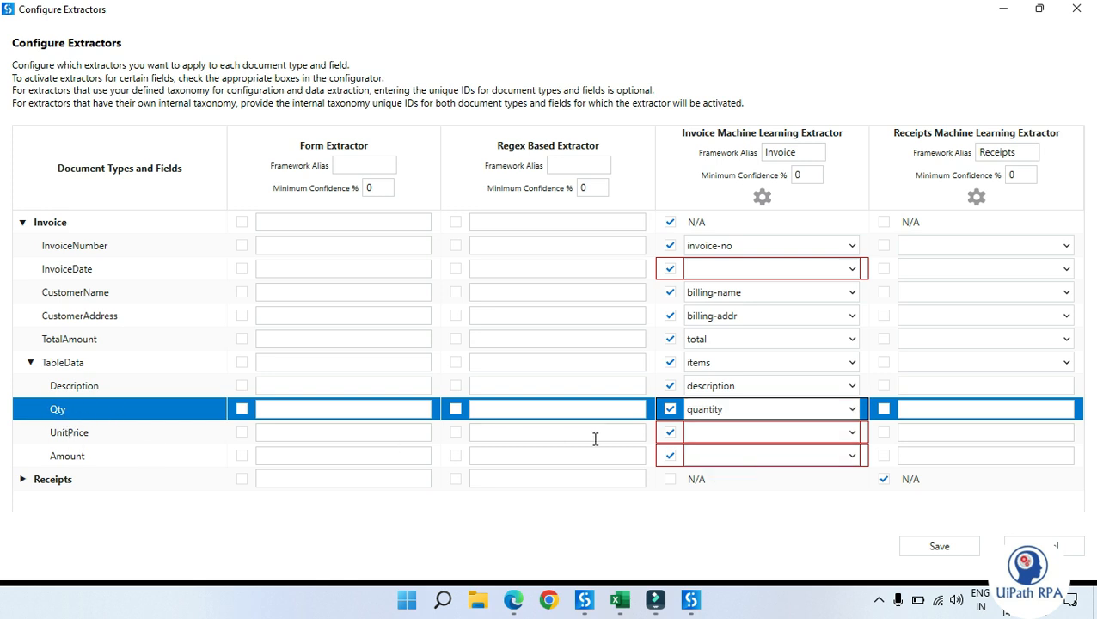
{"action": "left_click", "coordinate": [727, 415]}
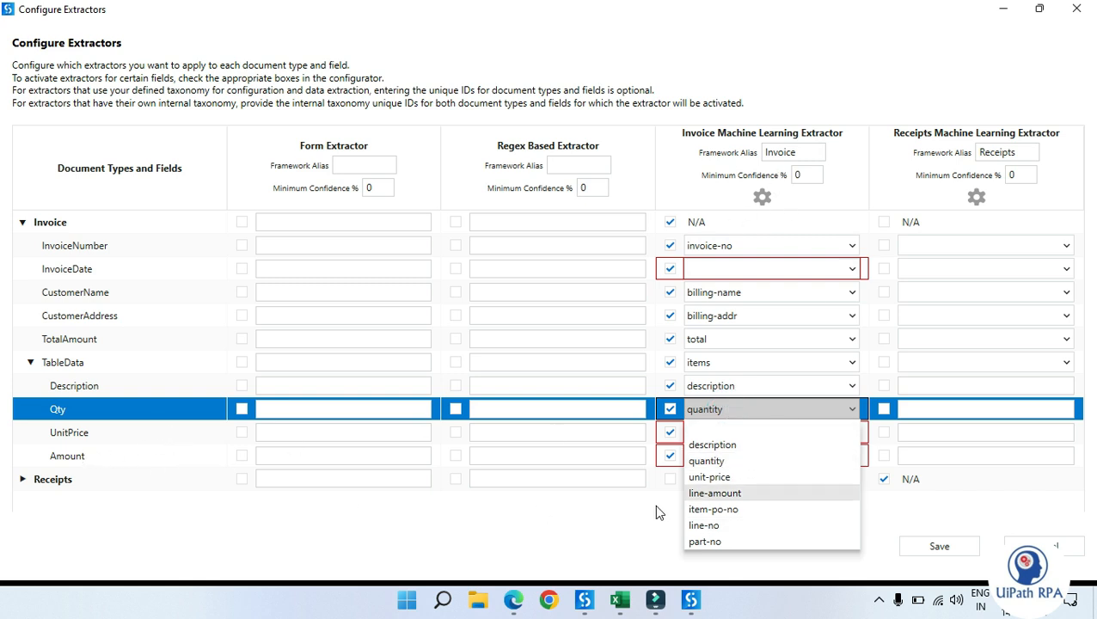
{"action": "left_click", "coordinate": [728, 477]}
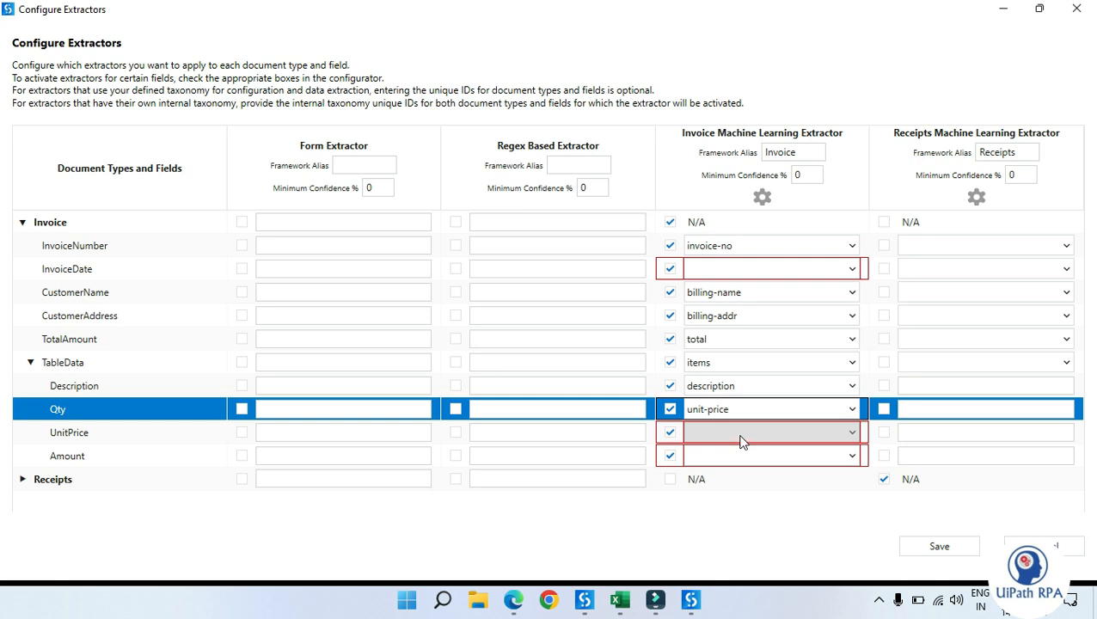
{"action": "left_click", "coordinate": [741, 441]}
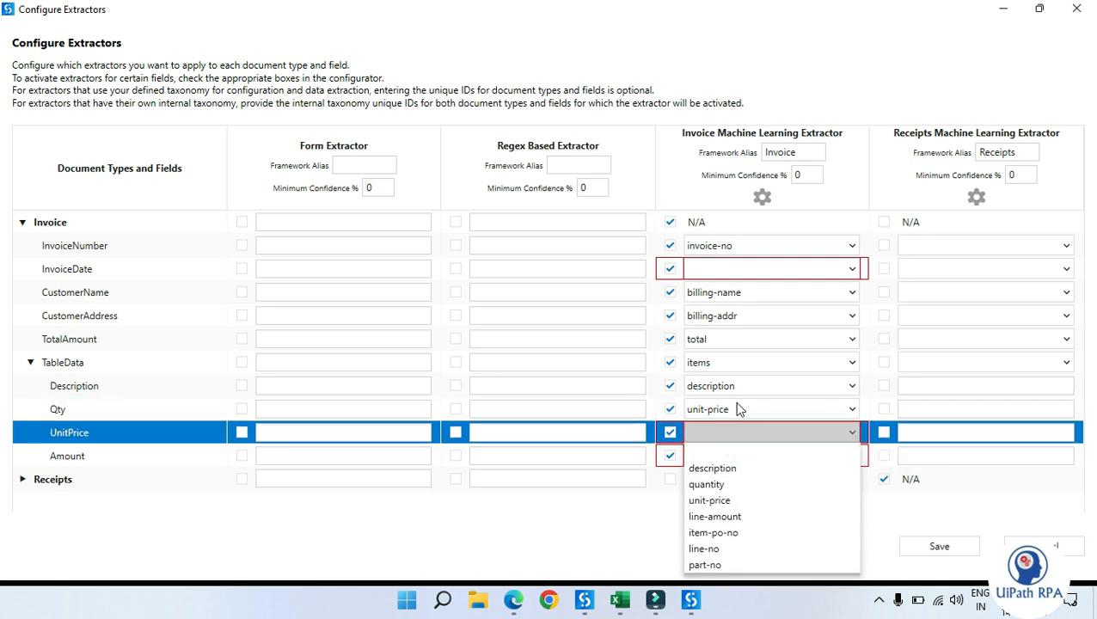
{"action": "left_click", "coordinate": [738, 411]}
{"action": "left_click", "coordinate": [736, 410]}
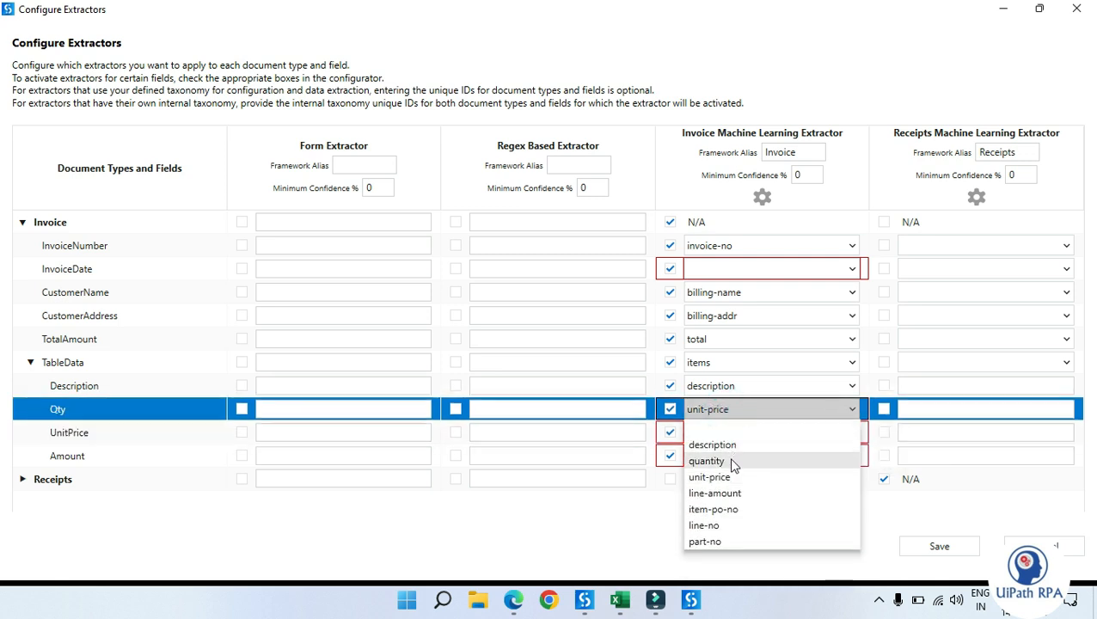
{"action": "left_click", "coordinate": [732, 462]}
Step: Map UnitPrice to unit-price and Amount to line-amount in the Invoice ML extractor column
{"action": "left_click", "coordinate": [733, 429]}
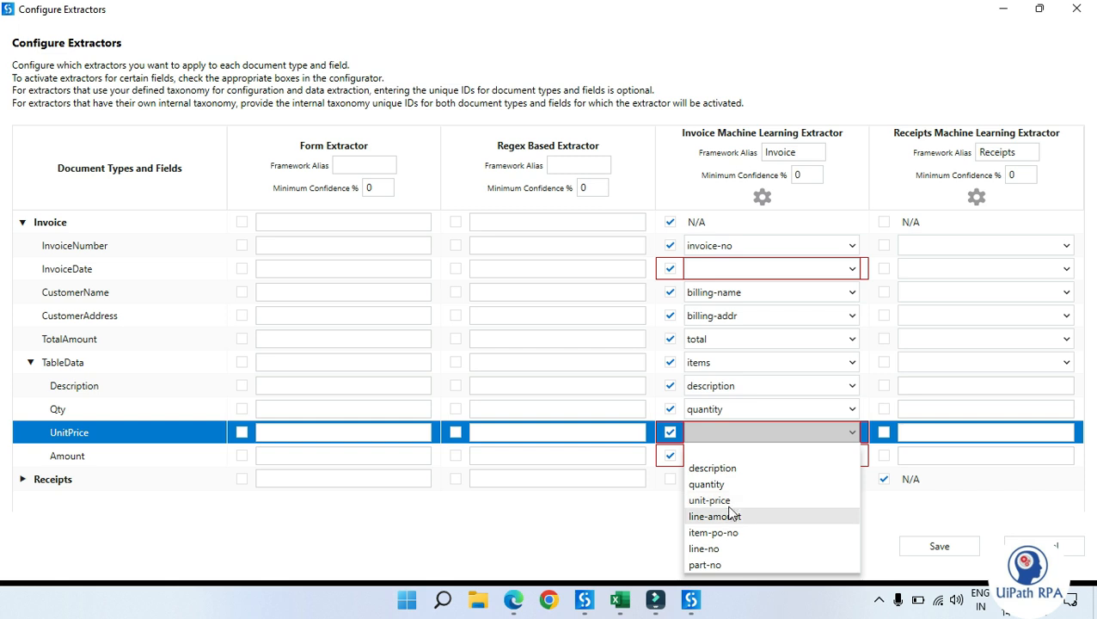
{"action": "left_click", "coordinate": [714, 501]}
{"action": "left_click", "coordinate": [742, 465]}
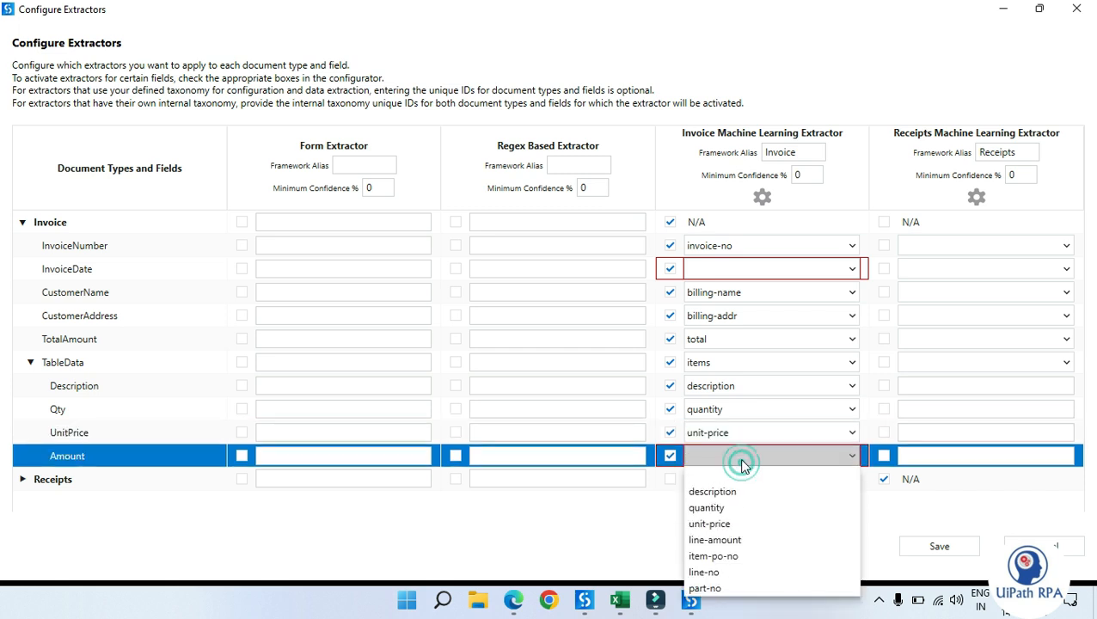
{"action": "left_click", "coordinate": [735, 540]}
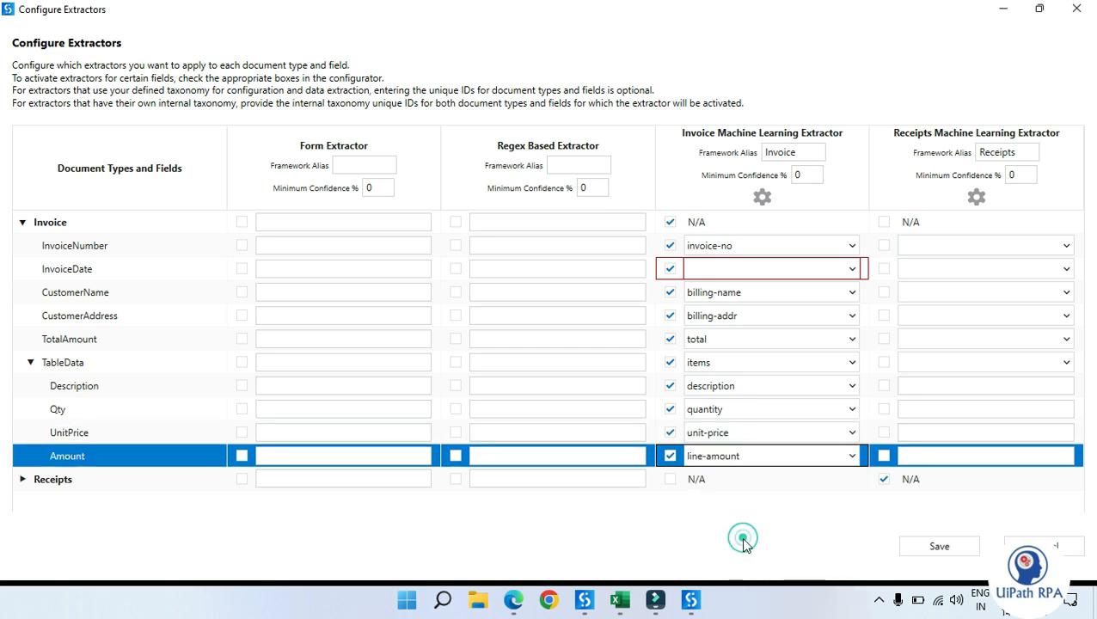
Step: Check the line-item Amount column in the Invoice 1.pdf document in the browser
{"action": "left_click", "coordinate": [513, 599]}
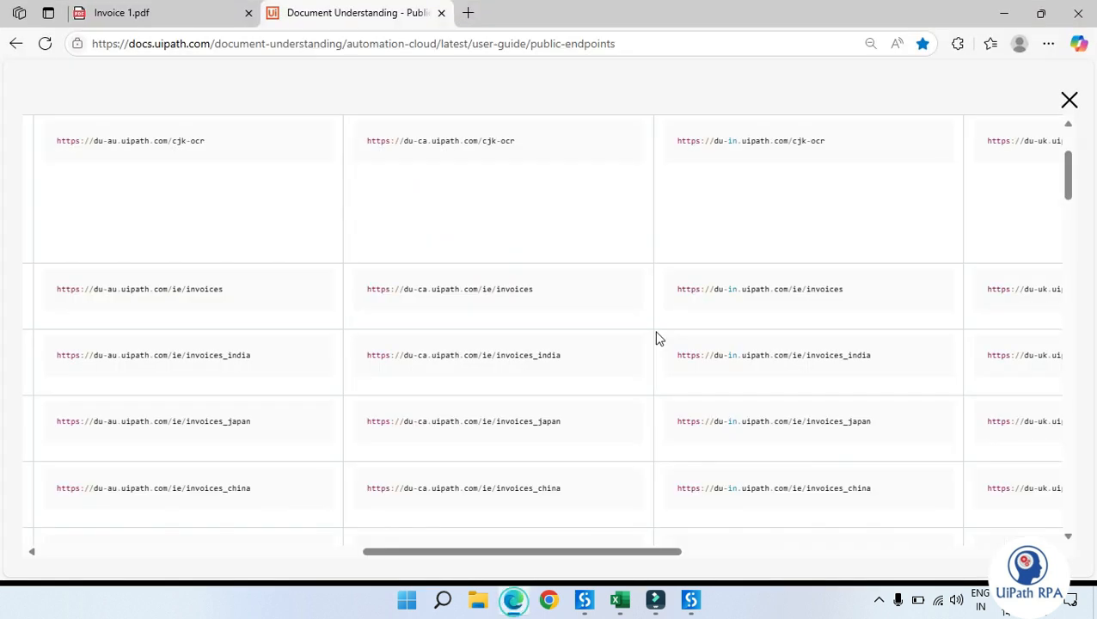
{"action": "left_click", "coordinate": [148, 13]}
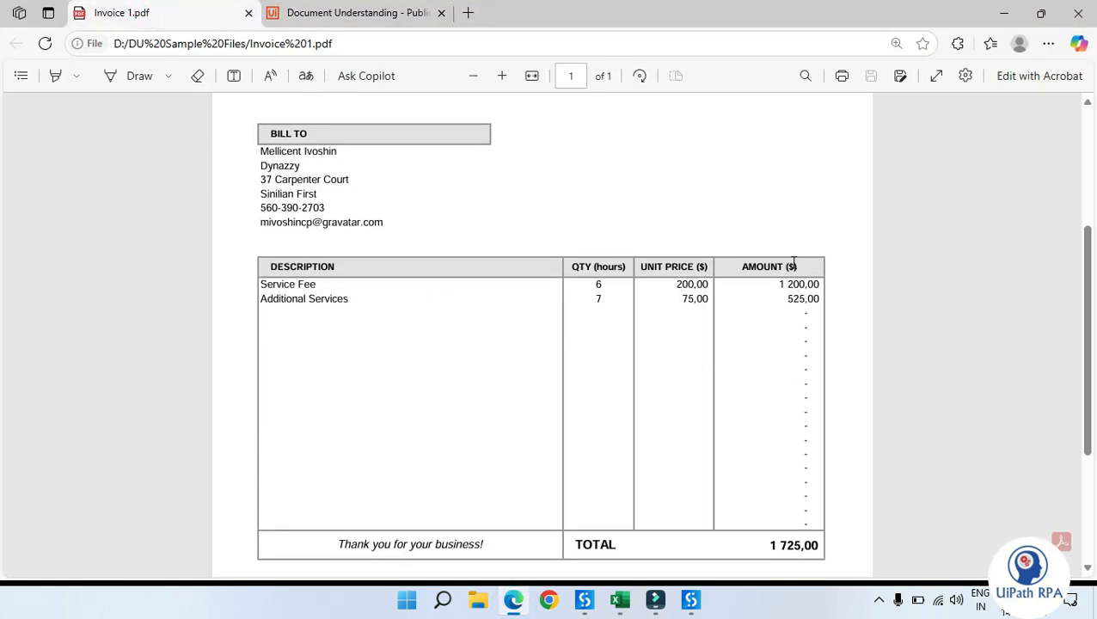
{"action": "left_click_drag", "start_coordinate": [786, 287], "coordinate": [829, 282]}
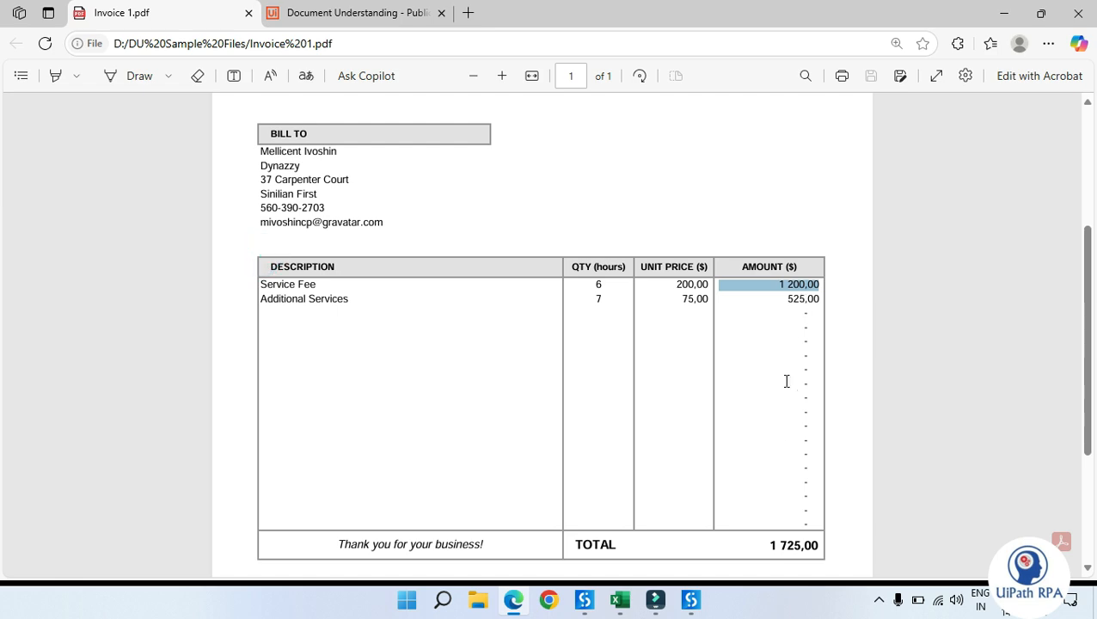
{"action": "left_click", "coordinate": [779, 428]}
{"action": "left_click", "coordinate": [1005, 15]}
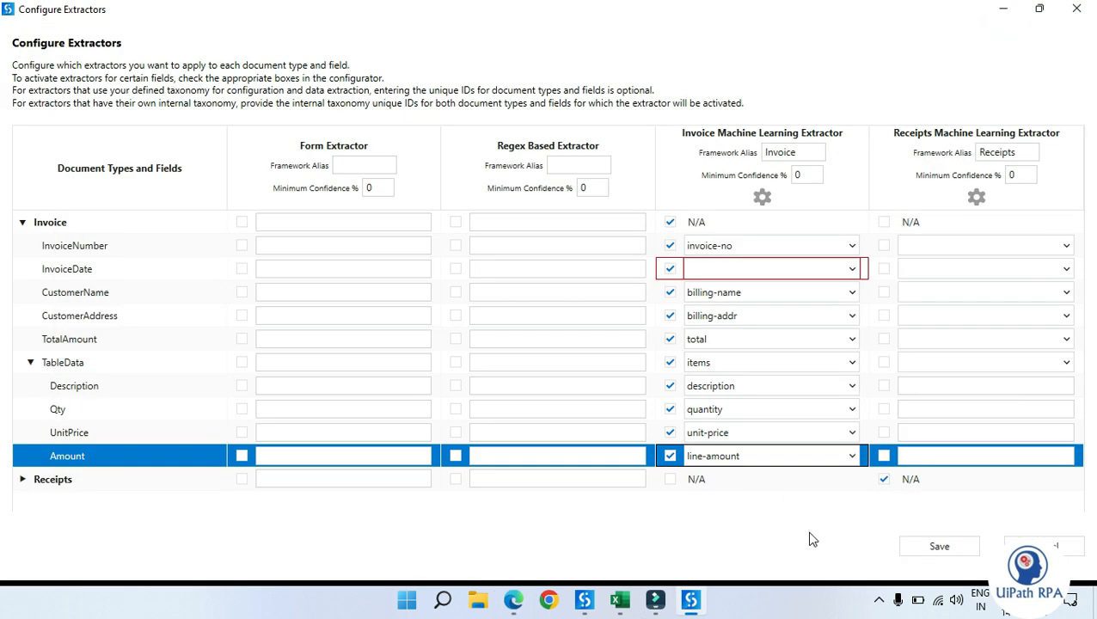
Step: Map InvoiceDate to date again and save the extractor configuration
{"action": "left_click", "coordinate": [851, 268]}
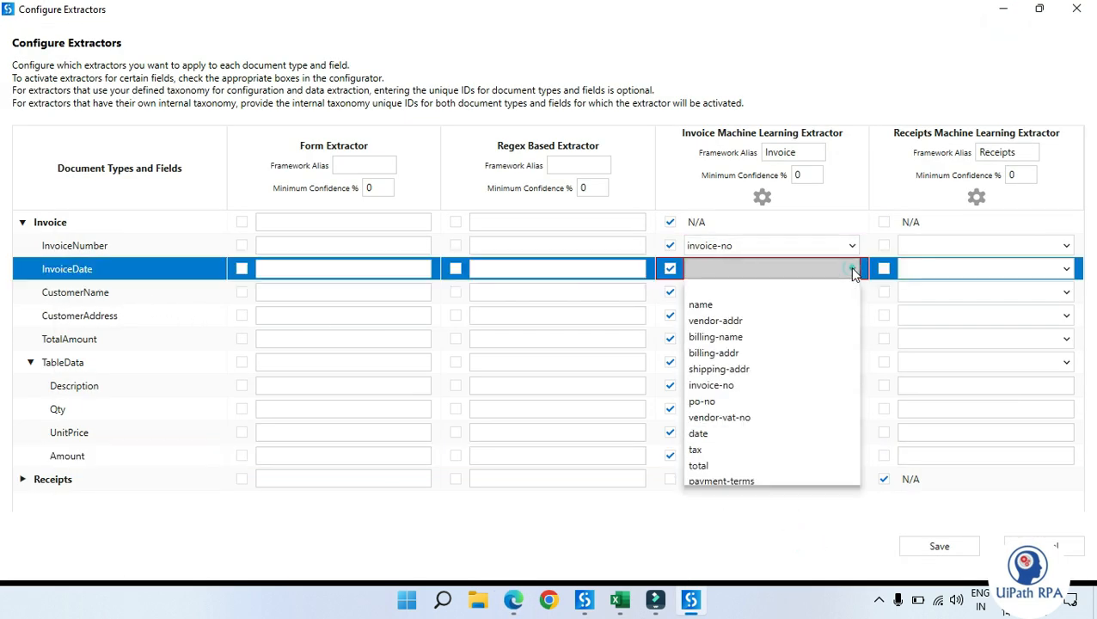
{"action": "left_click", "coordinate": [710, 435]}
{"action": "left_click", "coordinate": [716, 544]}
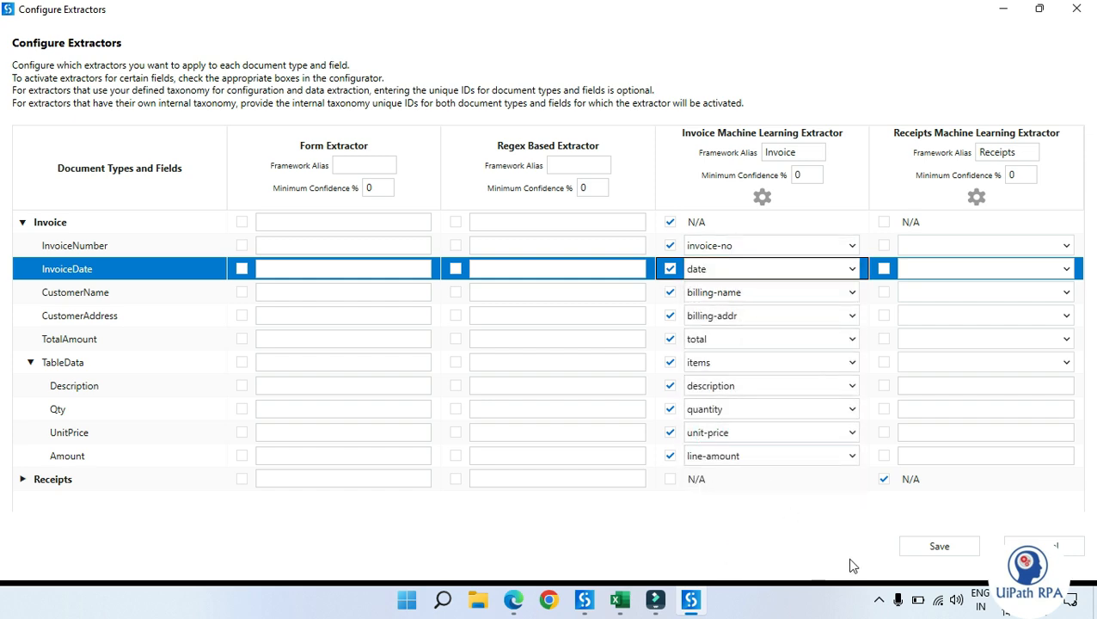
{"action": "left_click", "coordinate": [939, 547]}
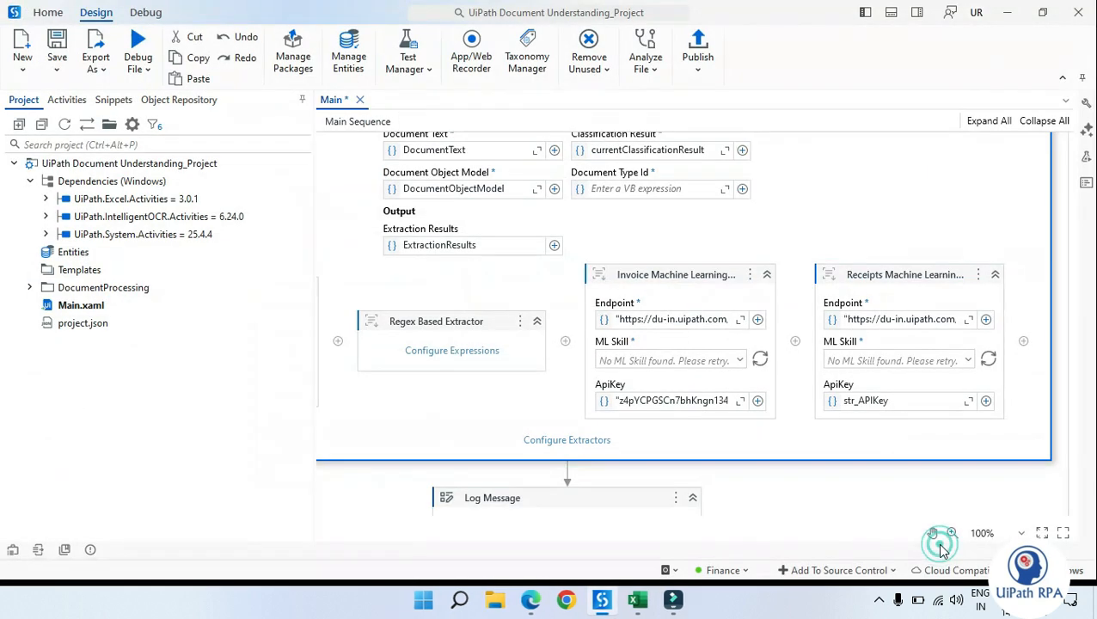
Step: Replace the Invoice ML extractor's ApiKey value with the variable str_APIKey
{"action": "left_click", "coordinate": [776, 422]}
{"action": "left_click", "coordinate": [638, 401]}
{"action": "left_click", "coordinate": [638, 400]}
{"action": "key", "text": "ctrl+a"}
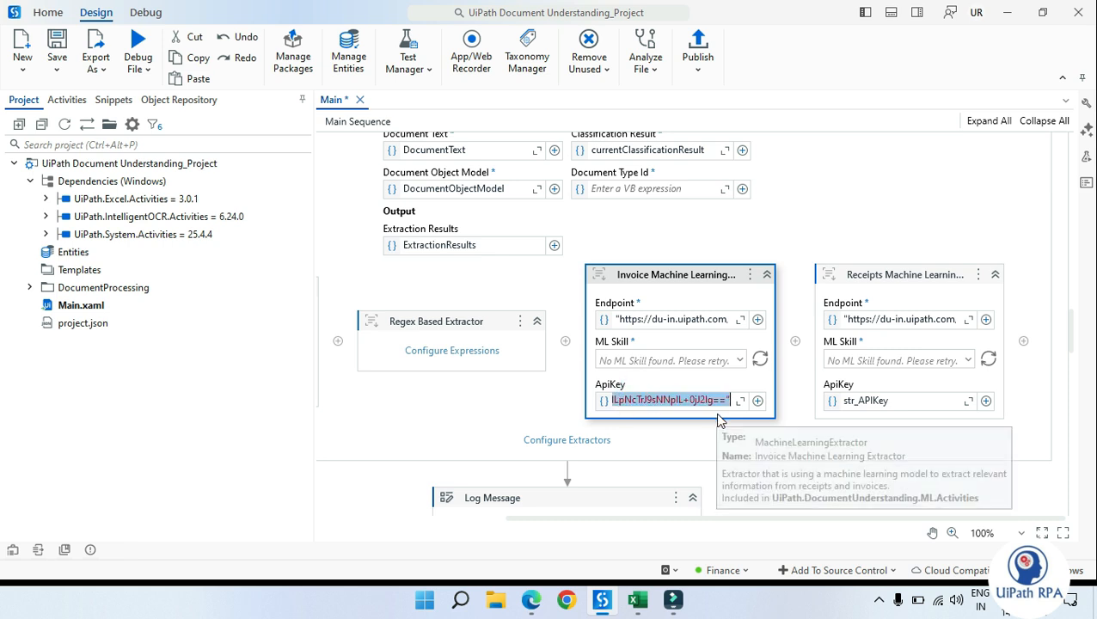
{"action": "key", "text": "BackSpace"}
{"action": "type", "text": "str_APIKey"}
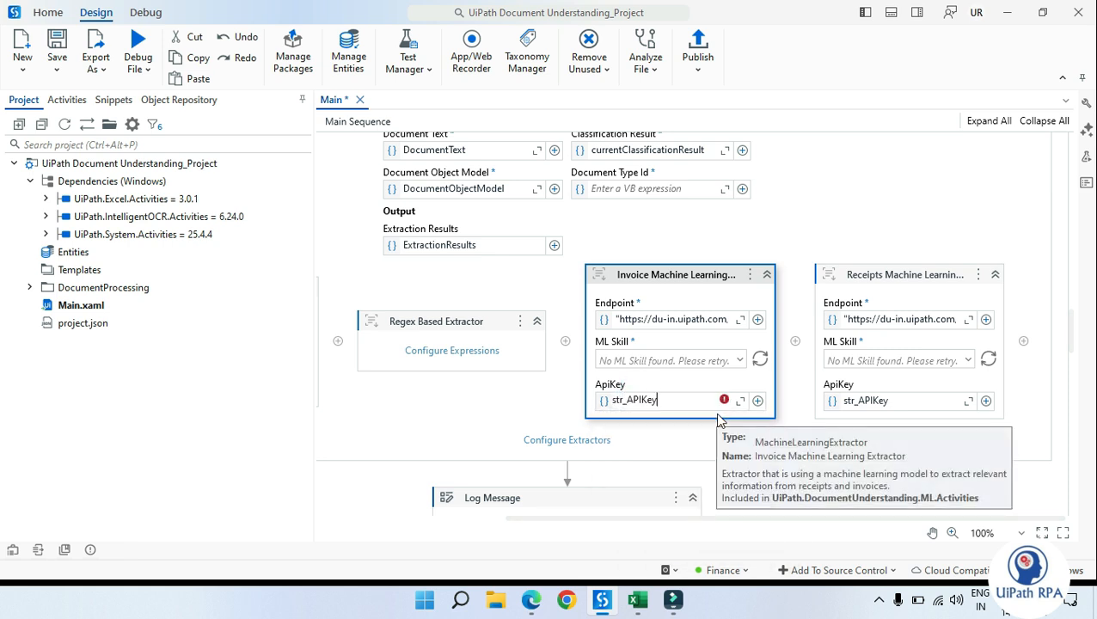
Step: Save the workflow with the updated extractor ApiKey settings
{"action": "left_click", "coordinate": [735, 443]}
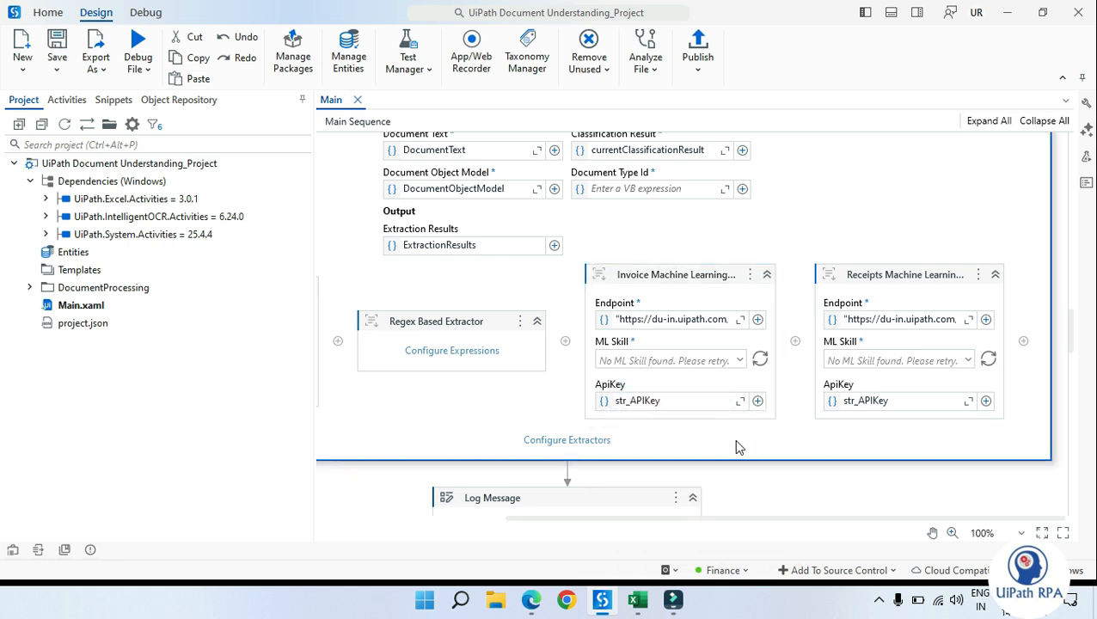
{"action": "key", "text": "ctrl+s"}
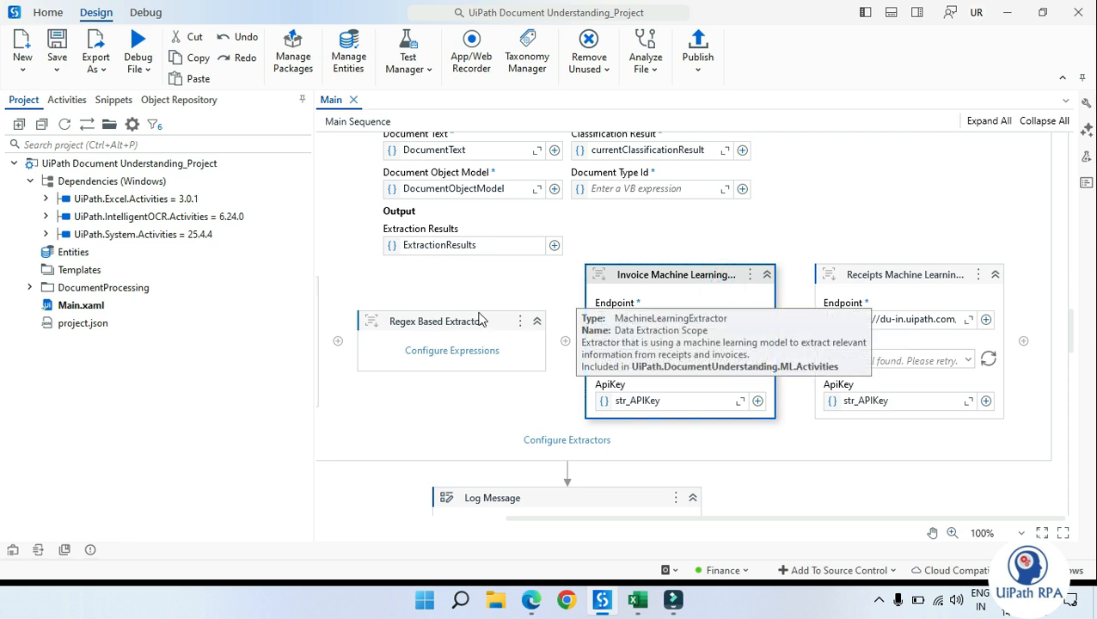
{"action": "left_click", "coordinate": [820, 438]}
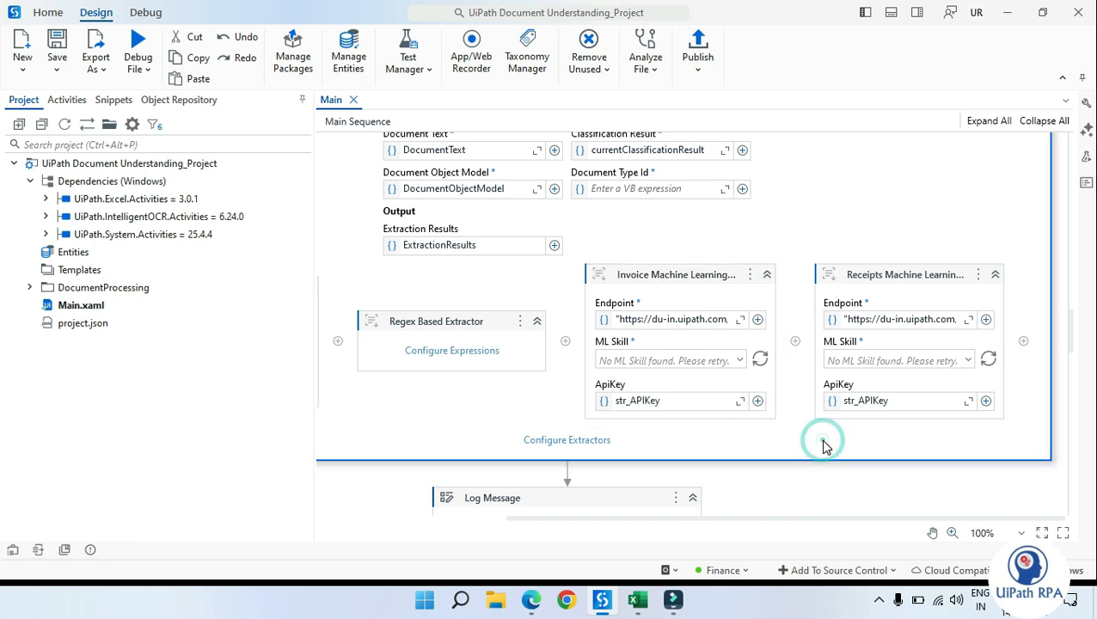
Step: Review the Write Range Workbook activities that export each extraction table
{"action": "scroll", "coordinate": [820, 439], "scroll_direction": "down", "scroll_amount": 10}
{"action": "scroll", "coordinate": [713, 332], "scroll_direction": "down", "scroll_amount": 1}
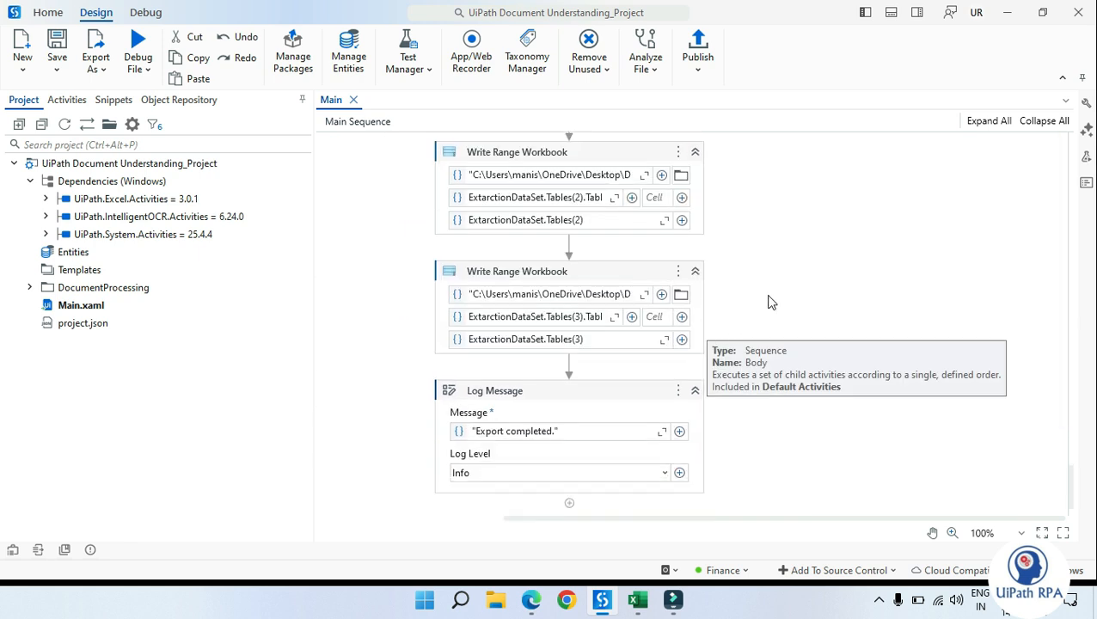
{"action": "scroll", "coordinate": [687, 292], "scroll_direction": "up", "scroll_amount": 2}
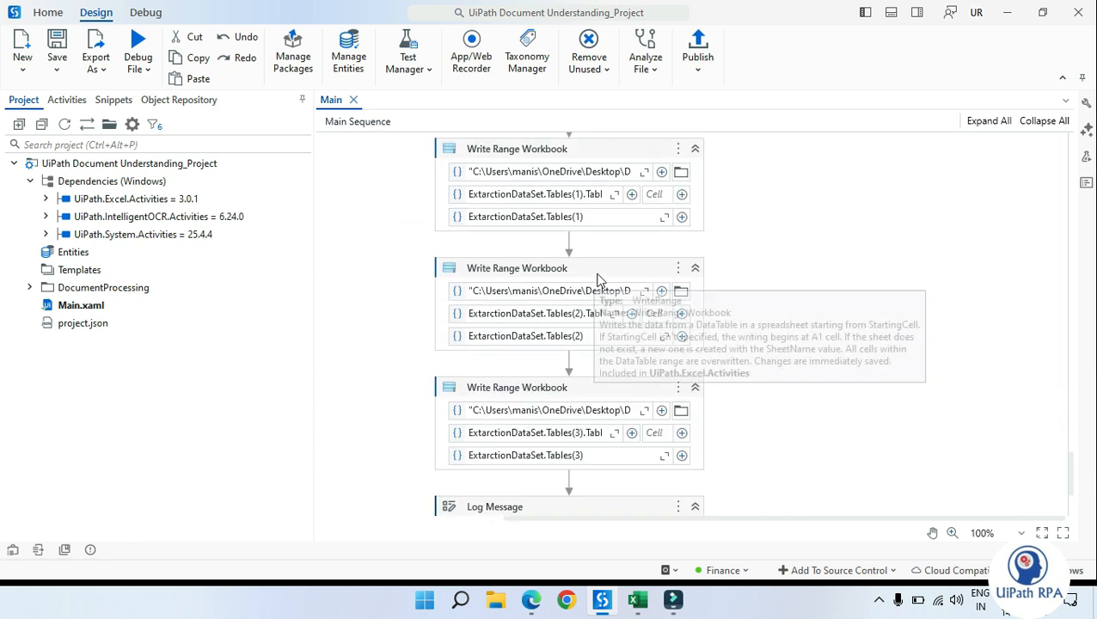
{"action": "left_click", "coordinate": [647, 296]}
{"action": "scroll", "coordinate": [746, 308], "scroll_direction": "up", "scroll_amount": 1}
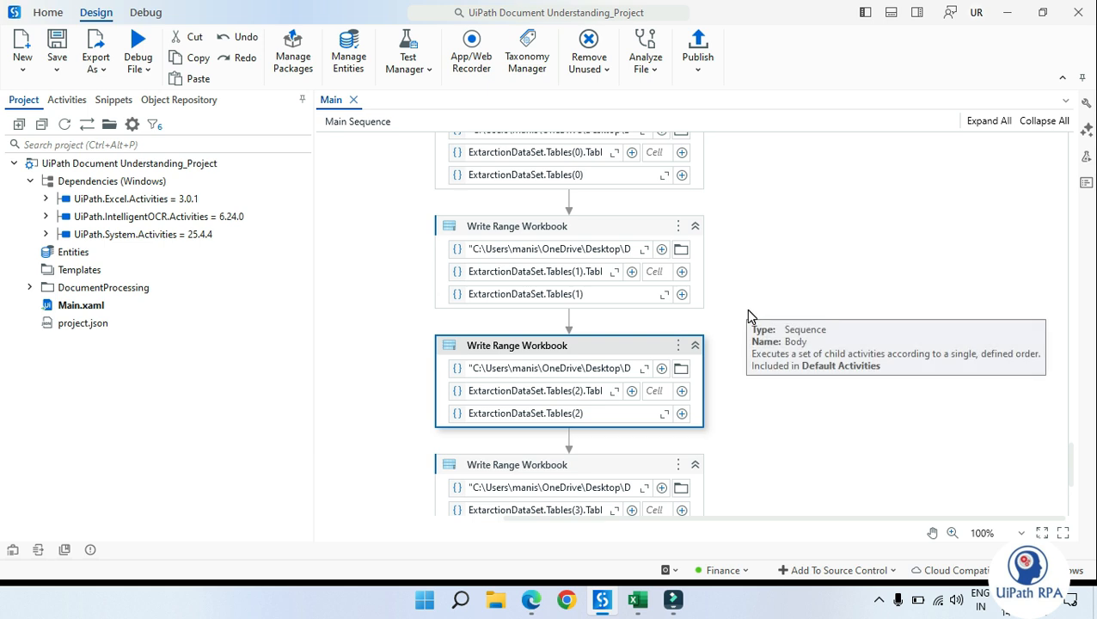
{"action": "scroll", "coordinate": [747, 314], "scroll_direction": "up", "scroll_amount": 1}
{"action": "left_click", "coordinate": [618, 147]}
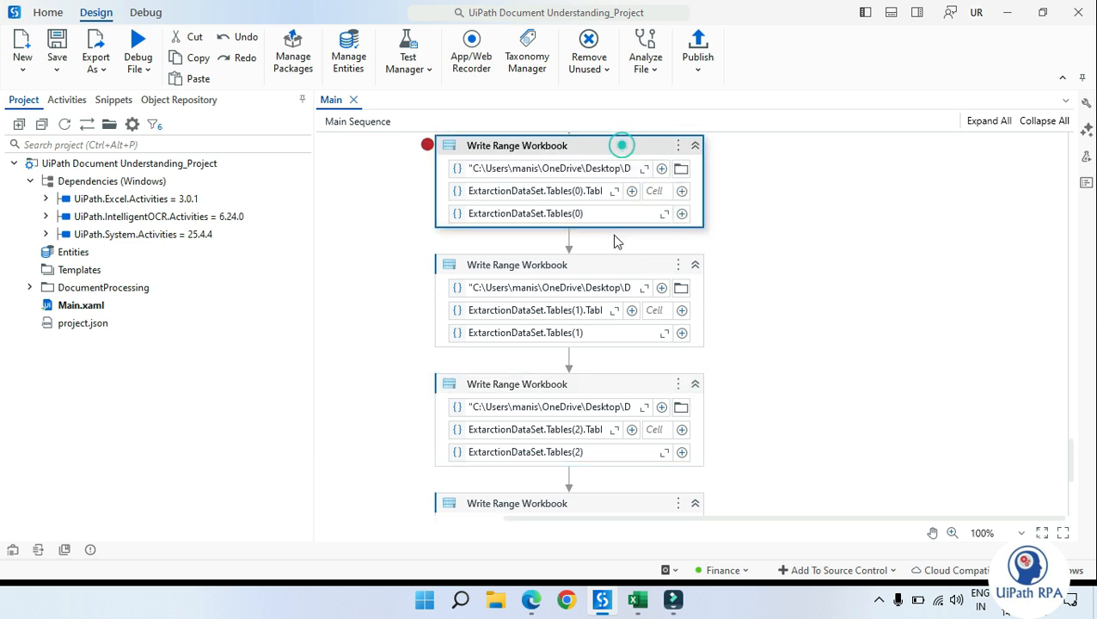
{"action": "left_click", "coordinate": [598, 269], "text": "ctrl"}
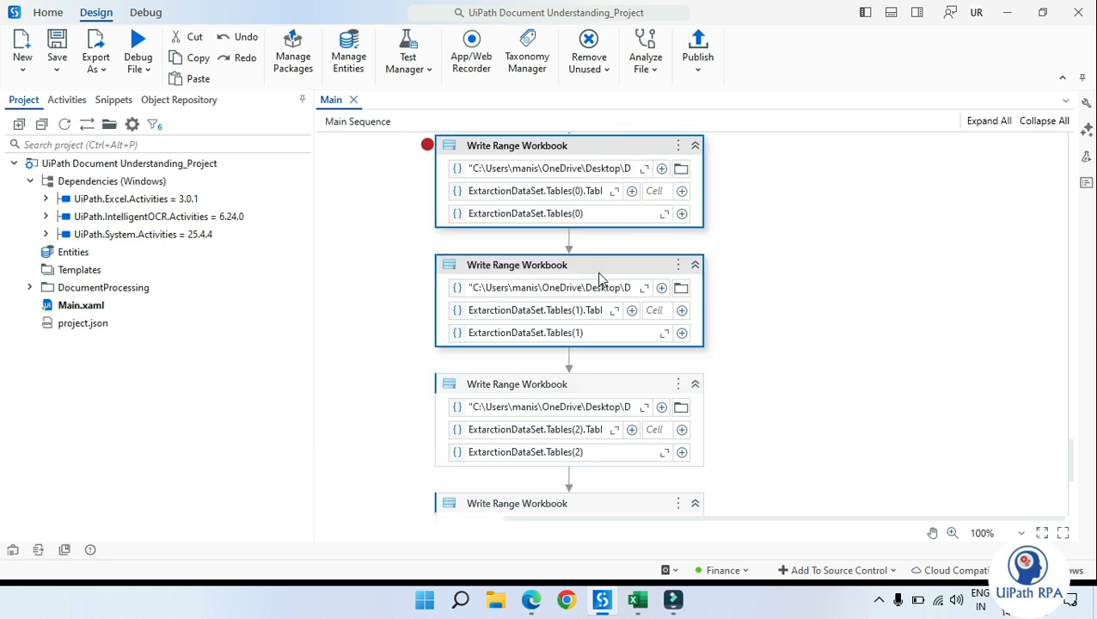
{"action": "left_click", "coordinate": [844, 337]}
Step: Examine the Simple Fields and TableData sheets of the DU_Data workbook
{"action": "left_click", "coordinate": [637, 600]}
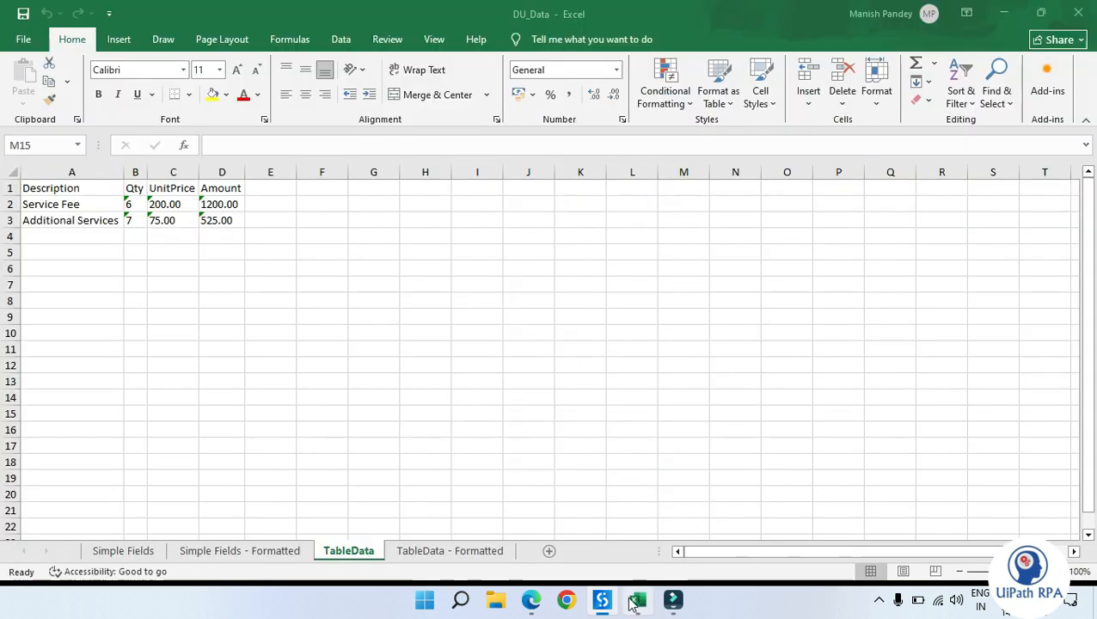
{"action": "left_click", "coordinate": [142, 551]}
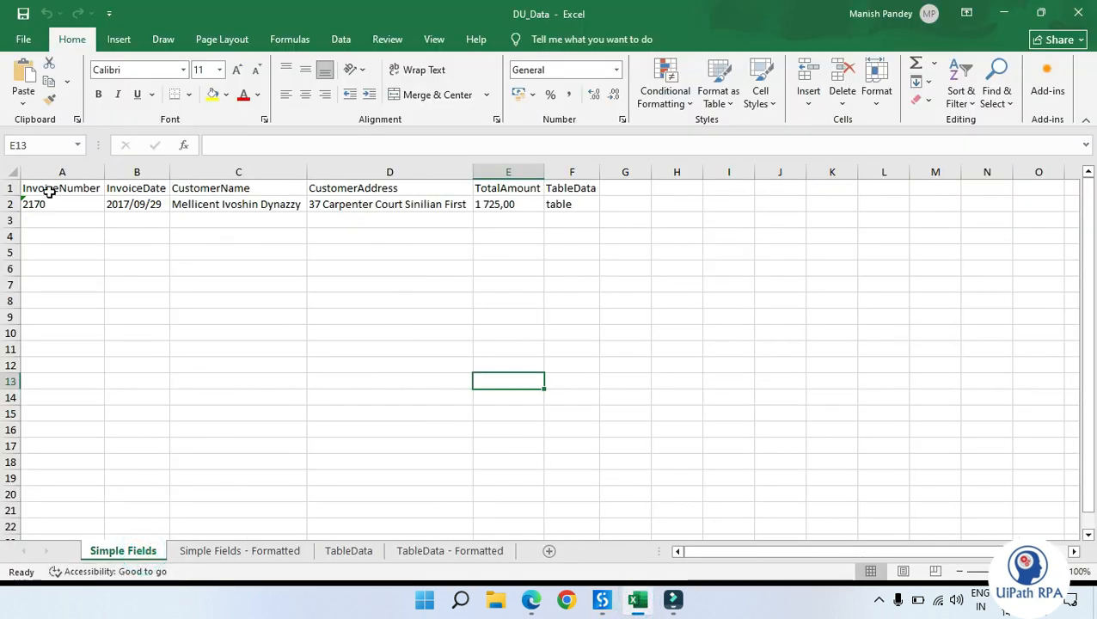
{"action": "left_click_drag", "start_coordinate": [38, 188], "coordinate": [507, 203]}
{"action": "left_click", "coordinate": [301, 429]}
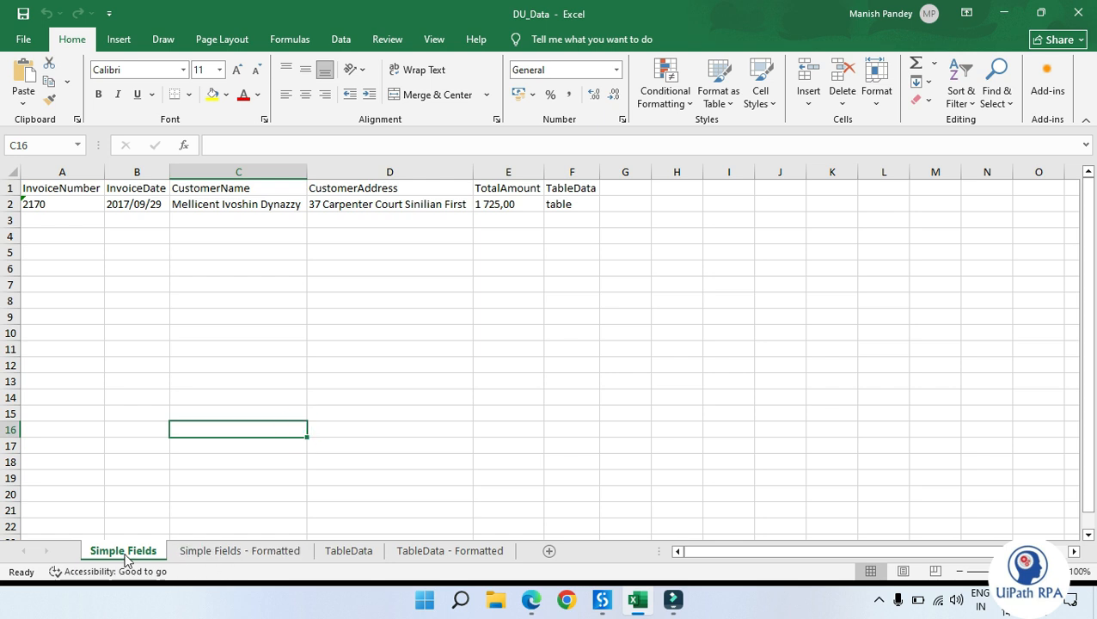
{"action": "left_click", "coordinate": [227, 552]}
{"action": "left_click", "coordinate": [339, 554]}
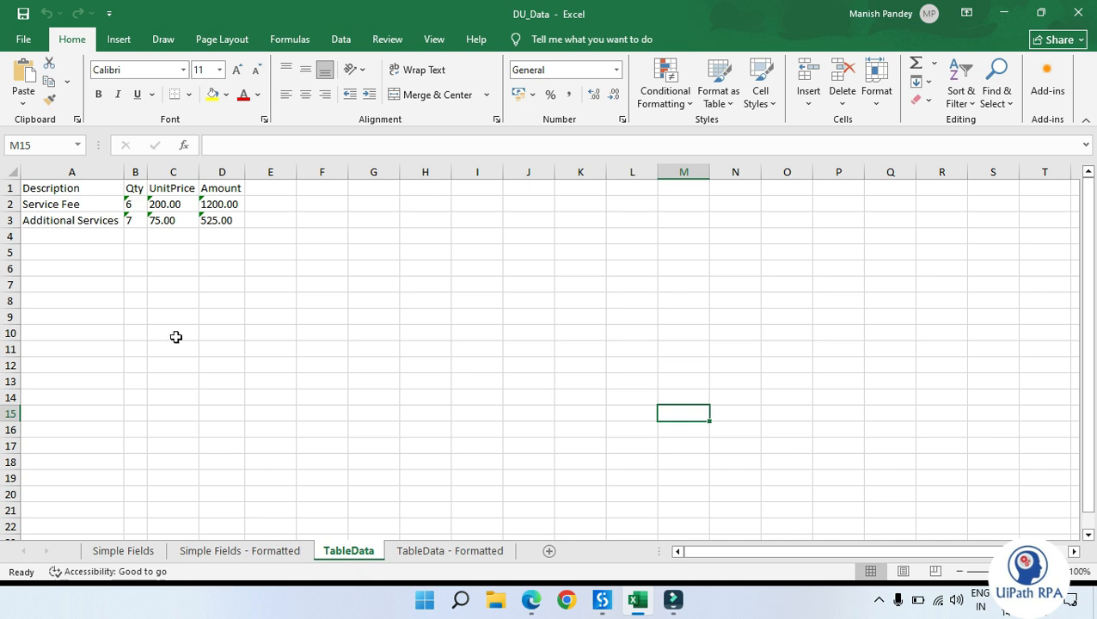
{"action": "left_click_drag", "start_coordinate": [43, 184], "coordinate": [221, 223]}
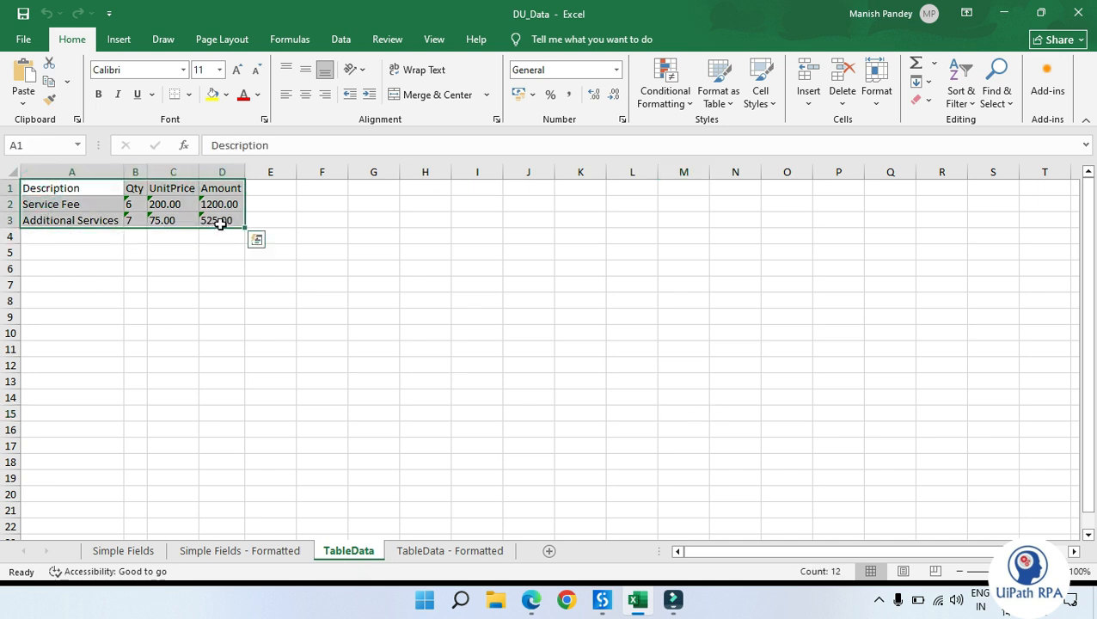
{"action": "left_click", "coordinate": [445, 554]}
{"action": "left_click", "coordinate": [571, 462]}
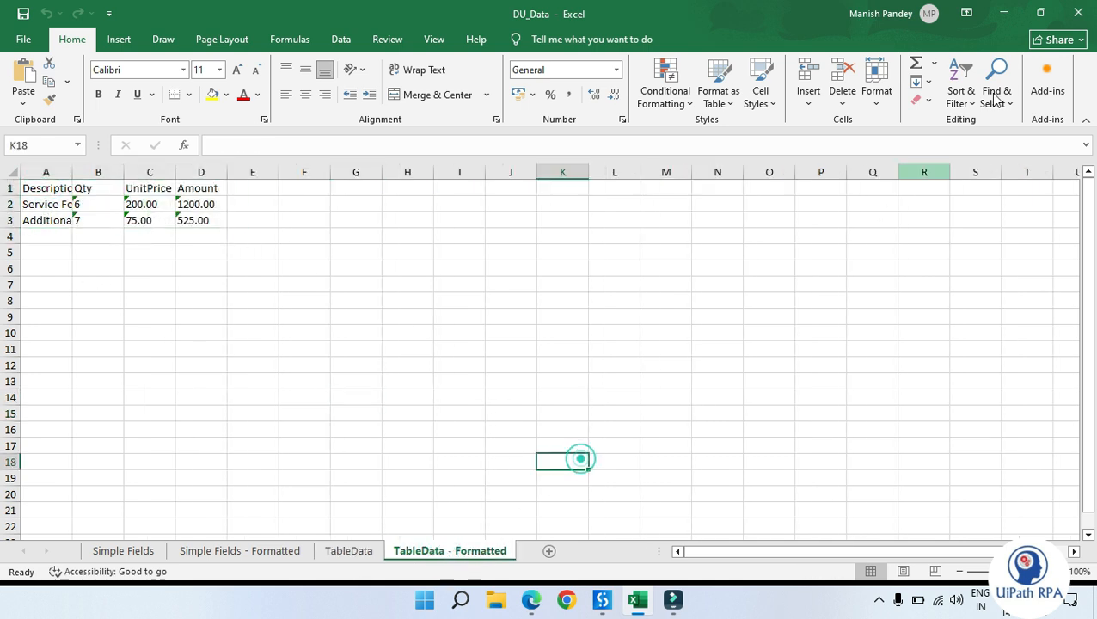
{"action": "left_click", "coordinate": [1004, 12]}
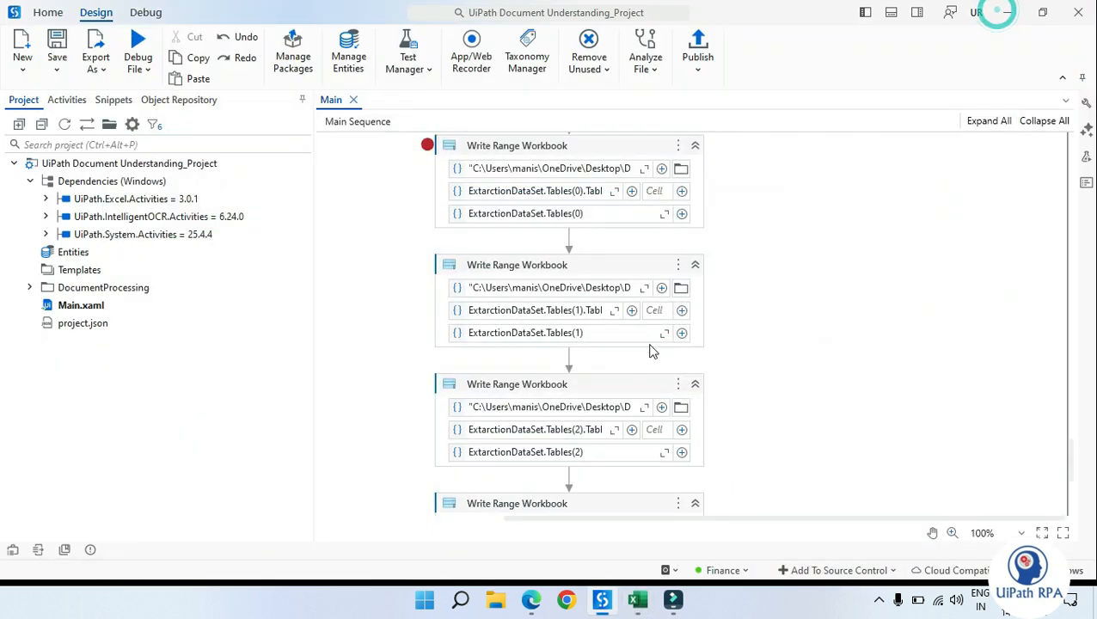
Step: Delete the DU_Data workbook from the desktop
{"action": "scroll", "coordinate": [575, 361], "scroll_direction": "down", "scroll_amount": 1}
{"action": "scroll", "coordinate": [583, 365], "scroll_direction": "down", "scroll_amount": 3}
{"action": "left_click", "coordinate": [607, 230]}
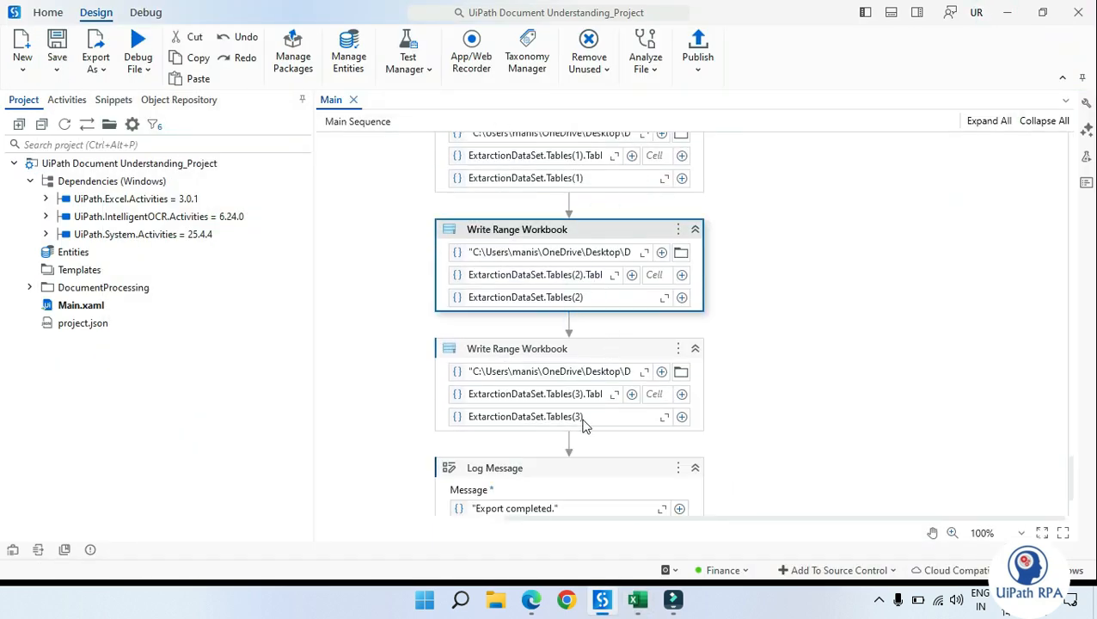
{"action": "left_click", "coordinate": [781, 319]}
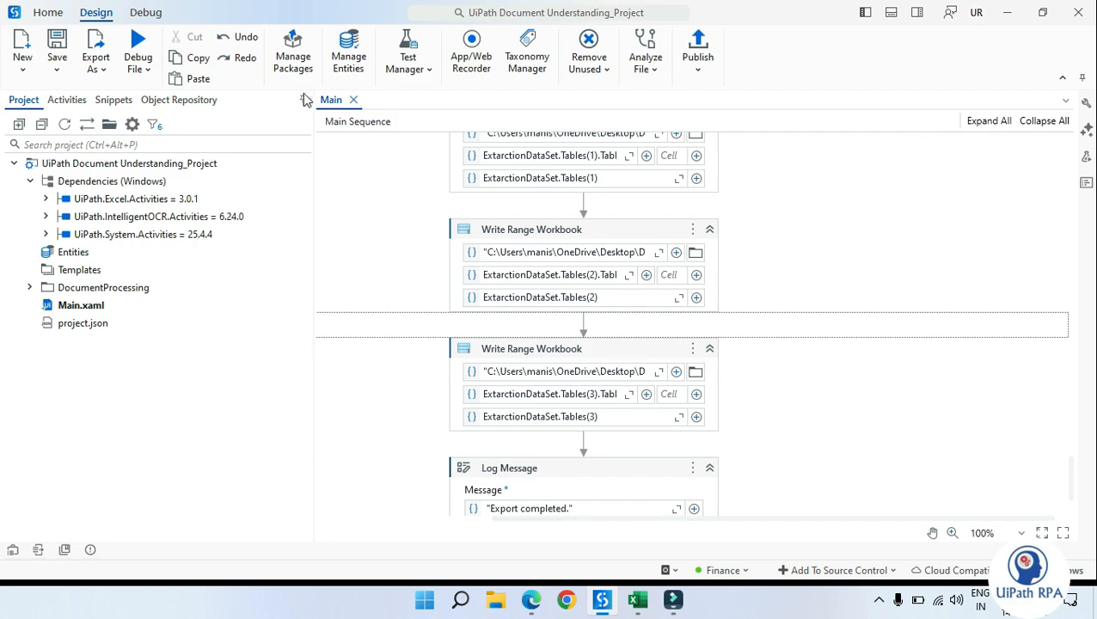
{"action": "left_click", "coordinate": [638, 598]}
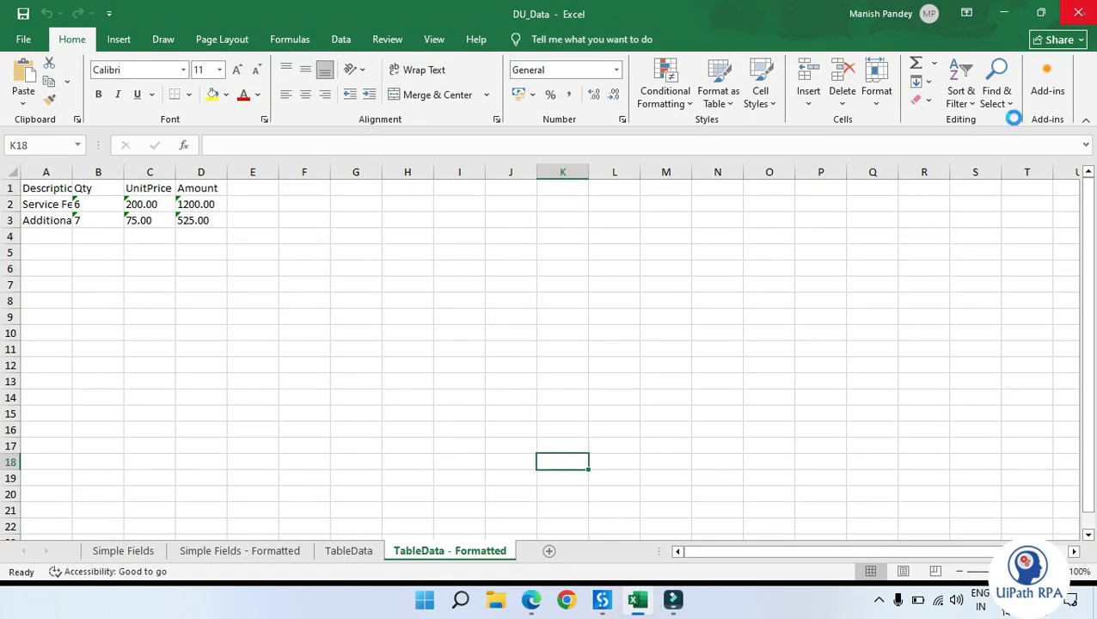
{"action": "key", "text": "super+d"}
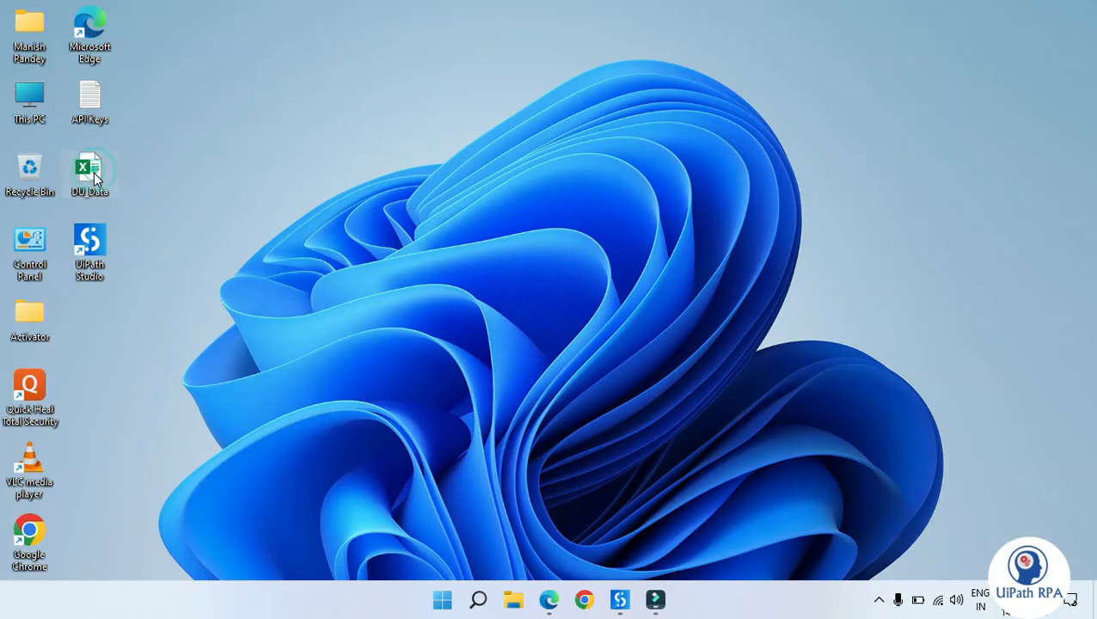
{"action": "key", "text": "Delete"}
{"action": "key", "text": "super+d"}
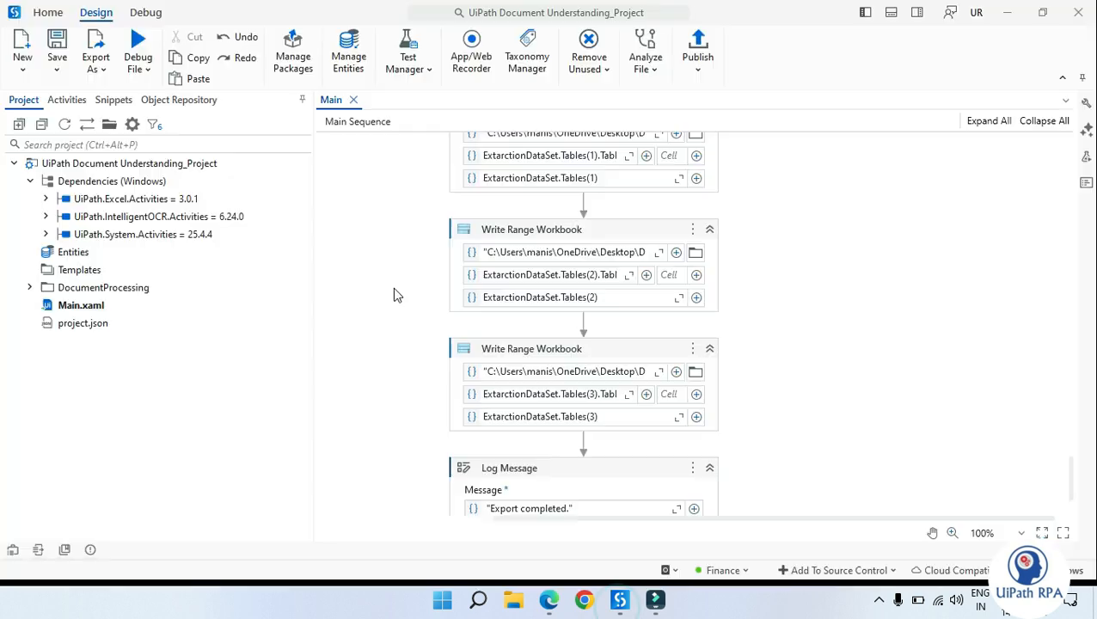
Step: Run the workflow
{"action": "left_click", "coordinate": [137, 65]}
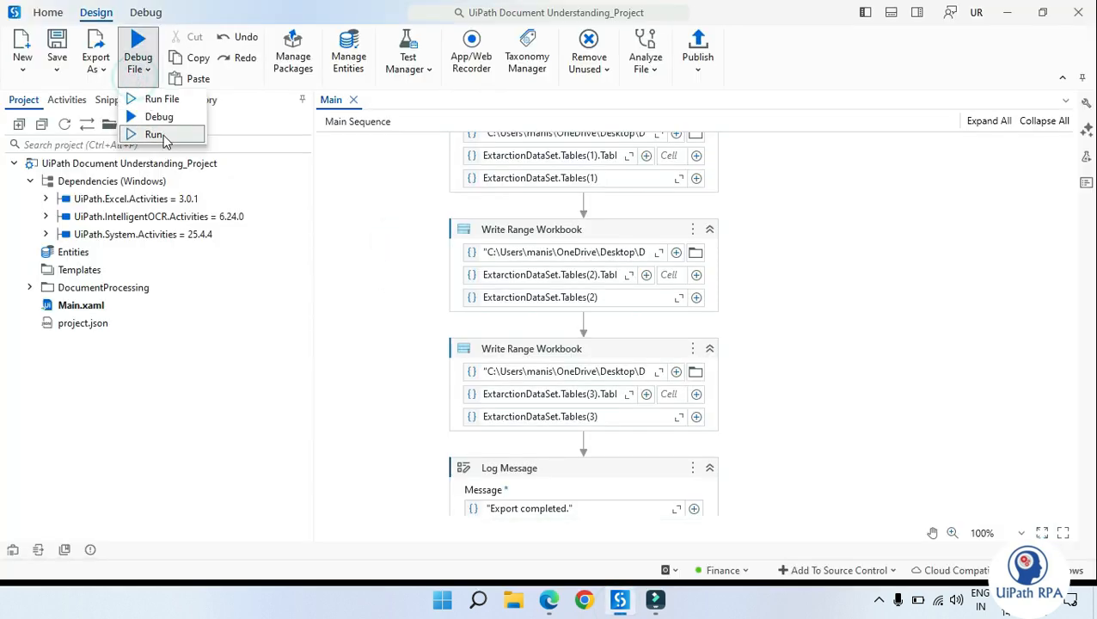
{"action": "left_click", "coordinate": [157, 135]}
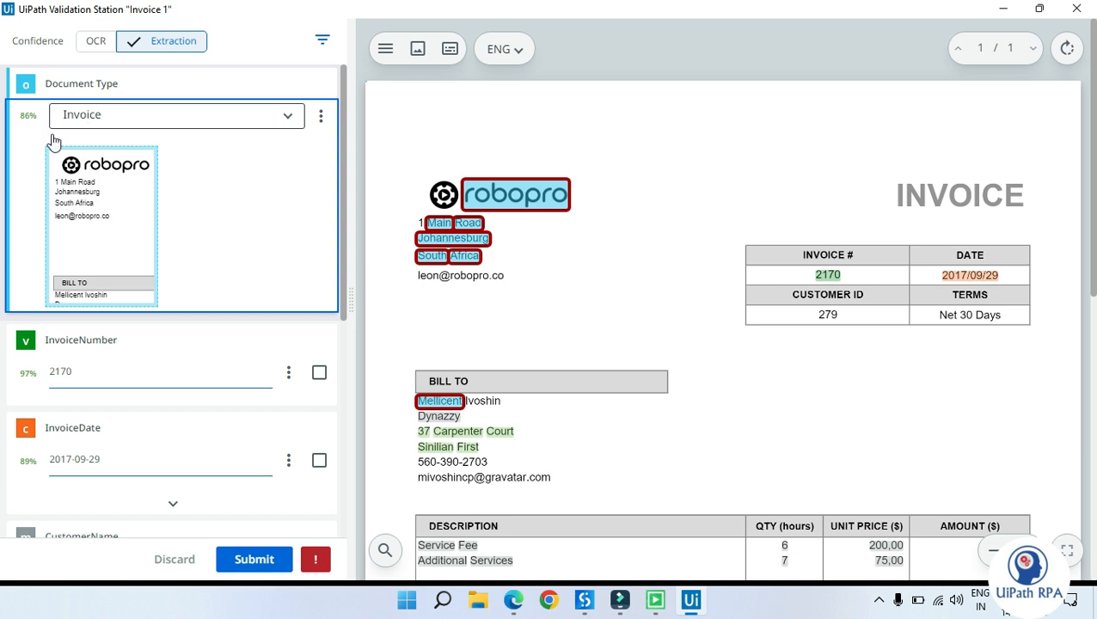
Step: Confirm the extracted InvoiceNumber and InvoiceDate values in Validation Station
{"action": "left_click", "coordinate": [104, 368]}
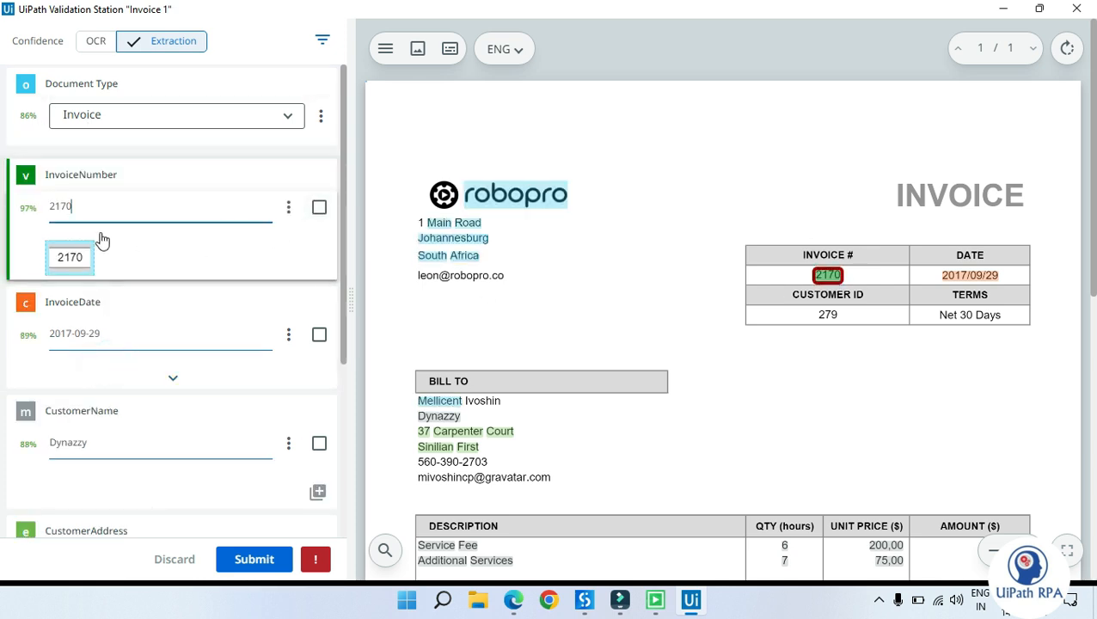
{"action": "left_click", "coordinate": [319, 208]}
{"action": "left_click", "coordinate": [147, 347]}
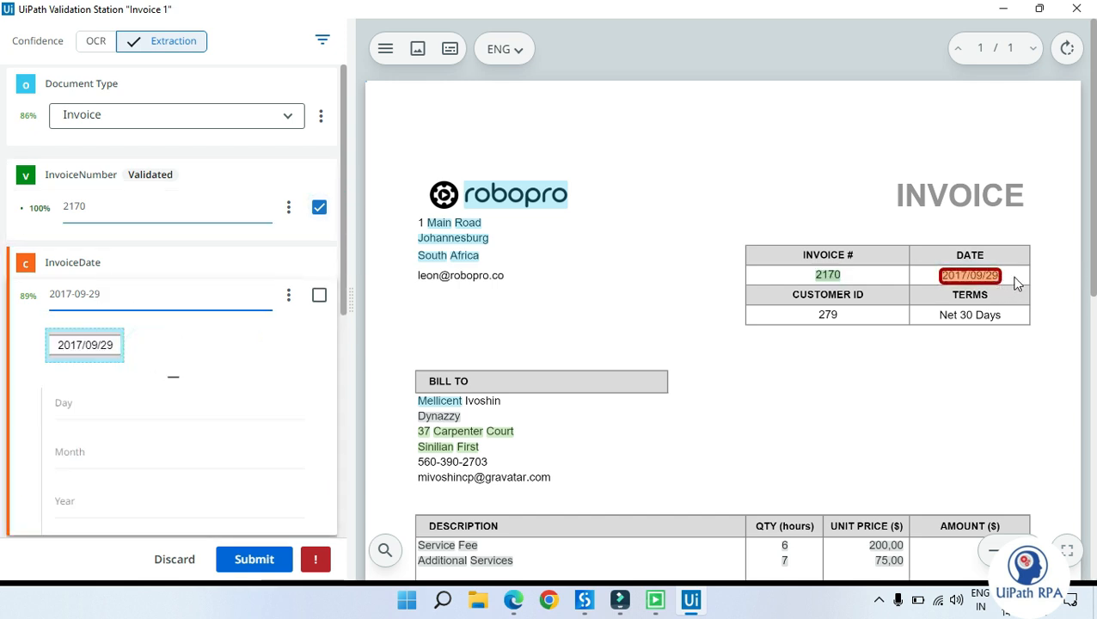
{"action": "left_click", "coordinate": [289, 295]}
{"action": "left_click", "coordinate": [261, 333]}
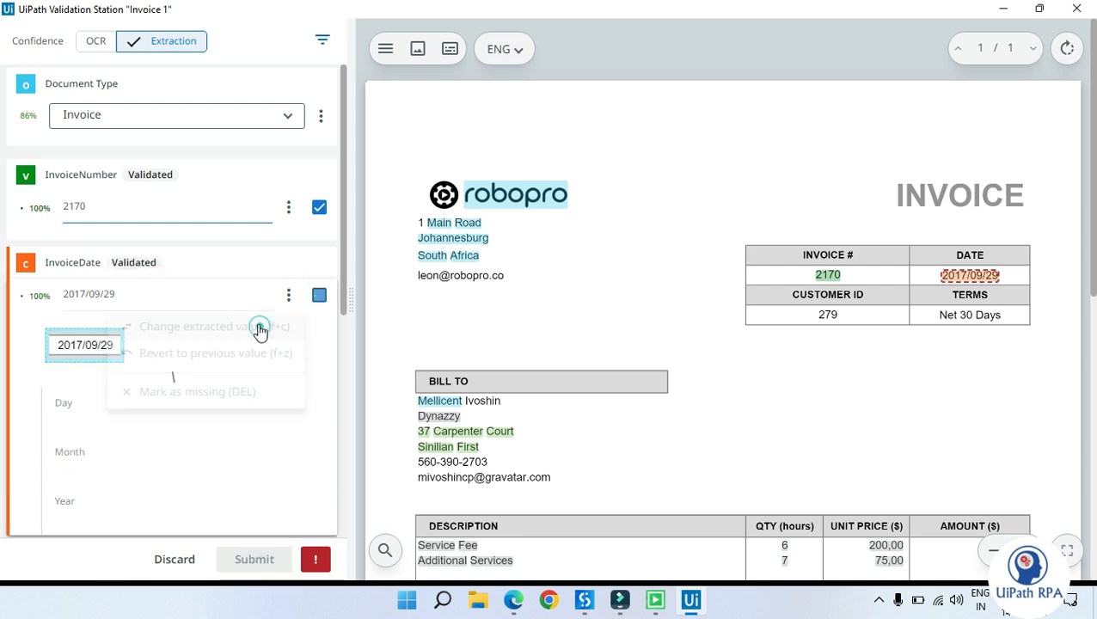
Step: Reselect the full customer name on the invoice as the CustomerName value
{"action": "scroll", "coordinate": [242, 386], "scroll_direction": "down", "scroll_amount": 1}
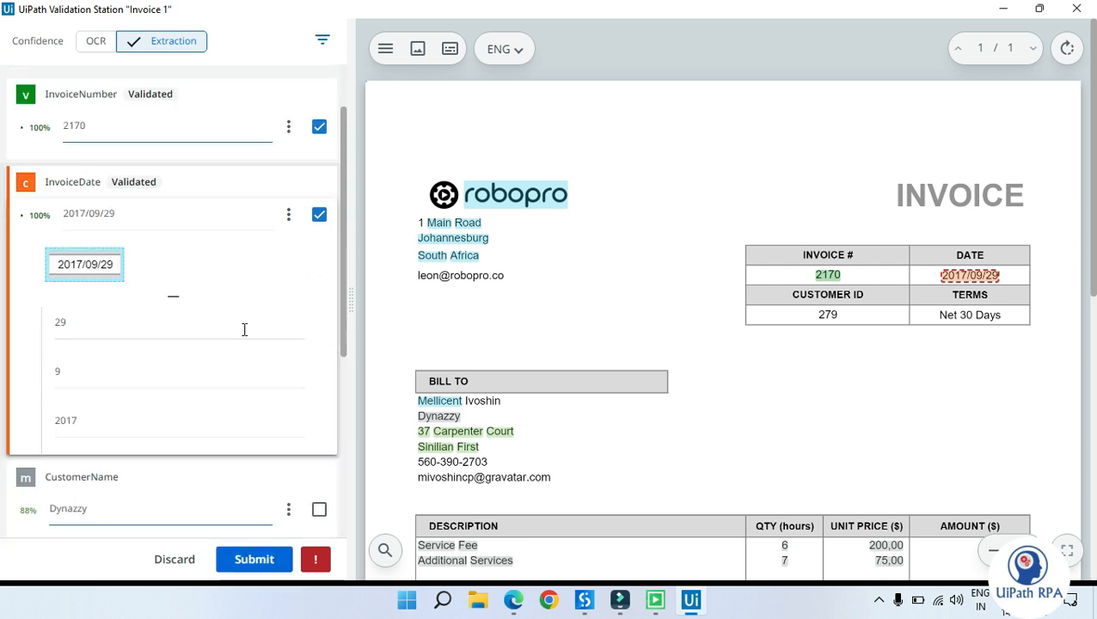
{"action": "scroll", "coordinate": [246, 370], "scroll_direction": "down", "scroll_amount": 3}
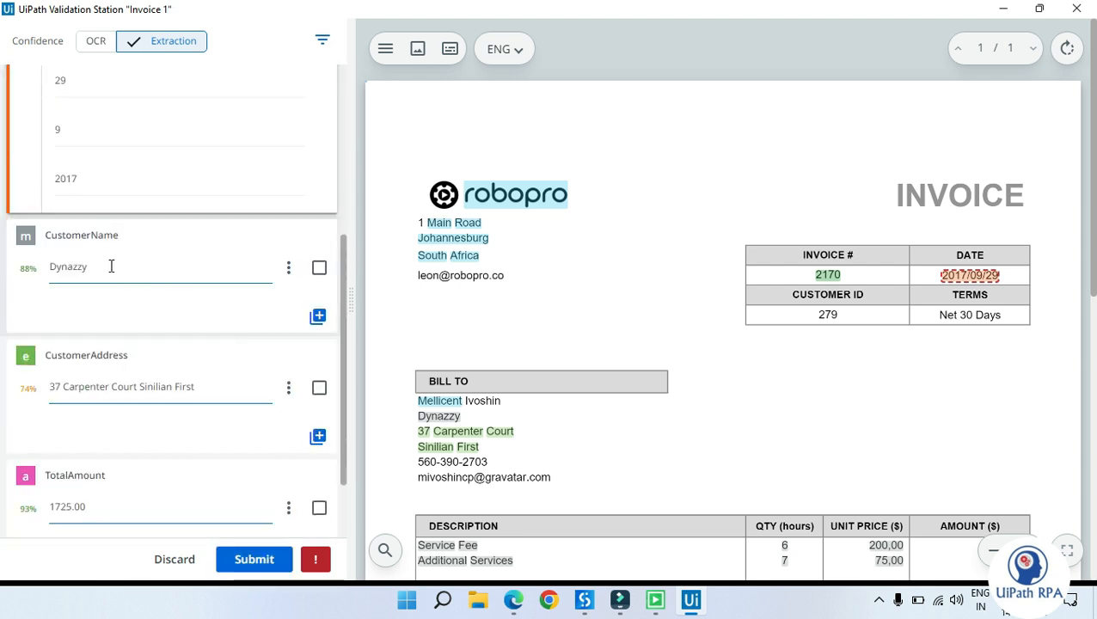
{"action": "left_click", "coordinate": [111, 267]}
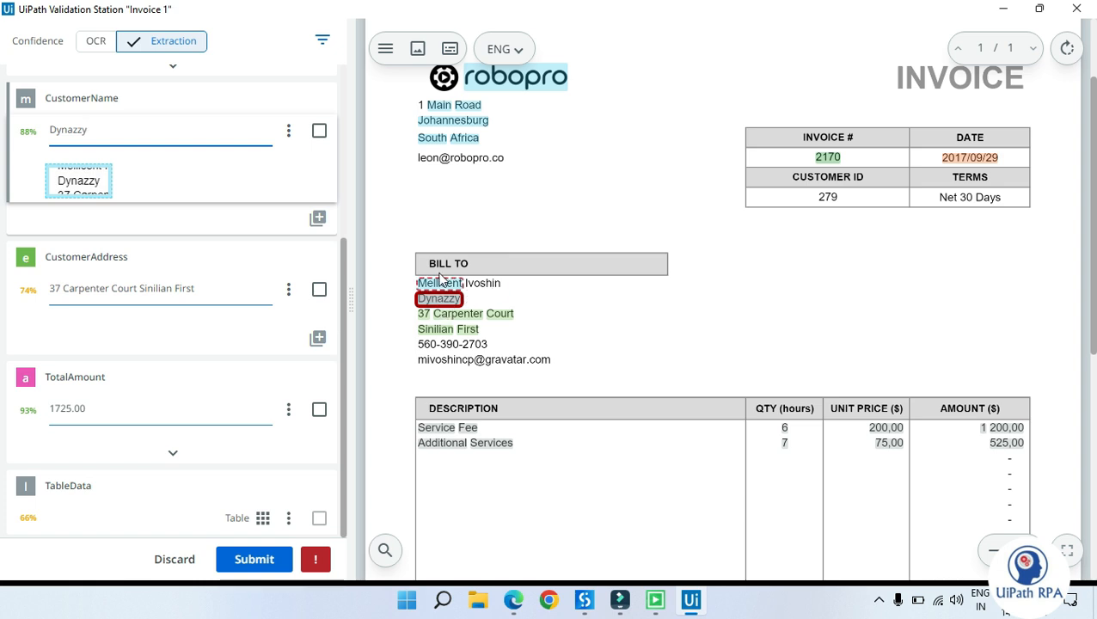
{"action": "left_click_drag", "start_coordinate": [406, 275], "coordinate": [525, 313]}
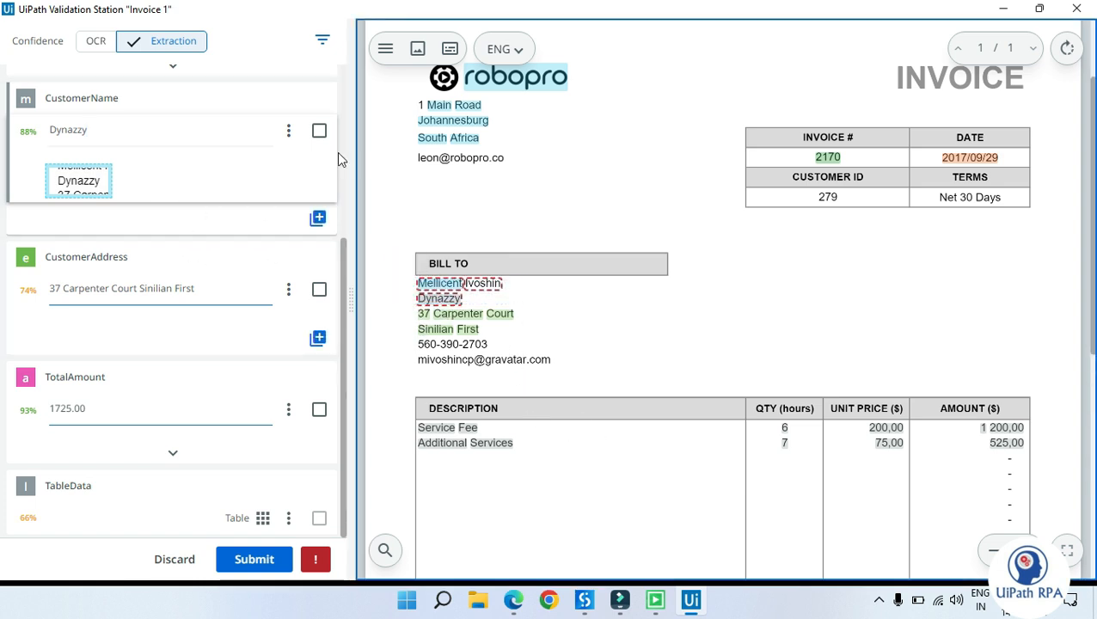
{"action": "left_click", "coordinate": [289, 129]}
{"action": "left_click", "coordinate": [284, 164]}
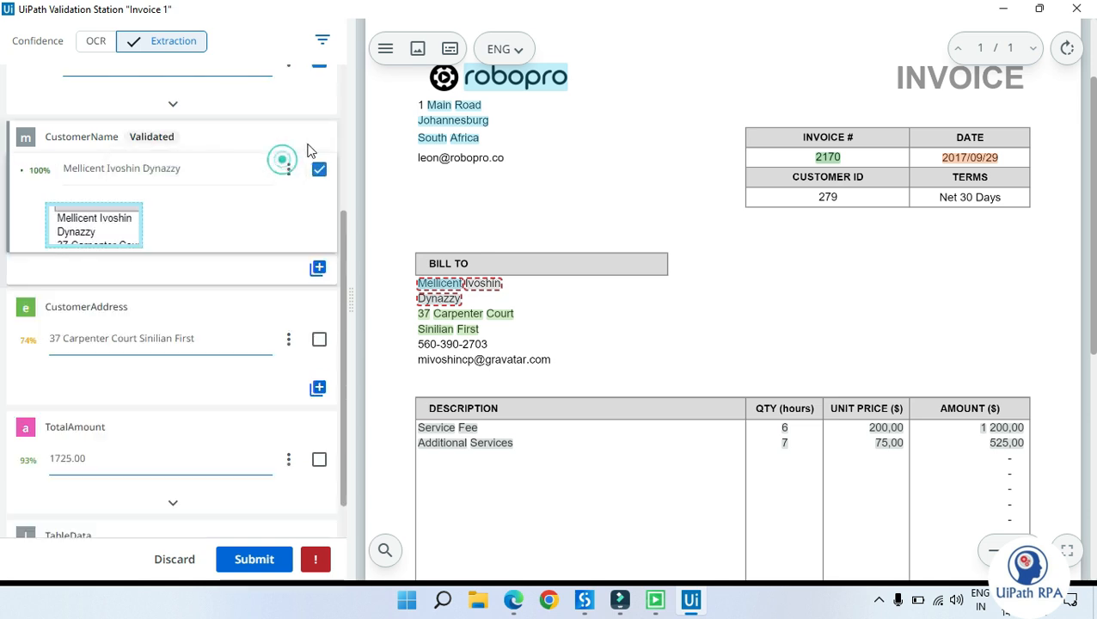
Step: Confirm the extracted CustomerAddress value
{"action": "left_click", "coordinate": [149, 283]}
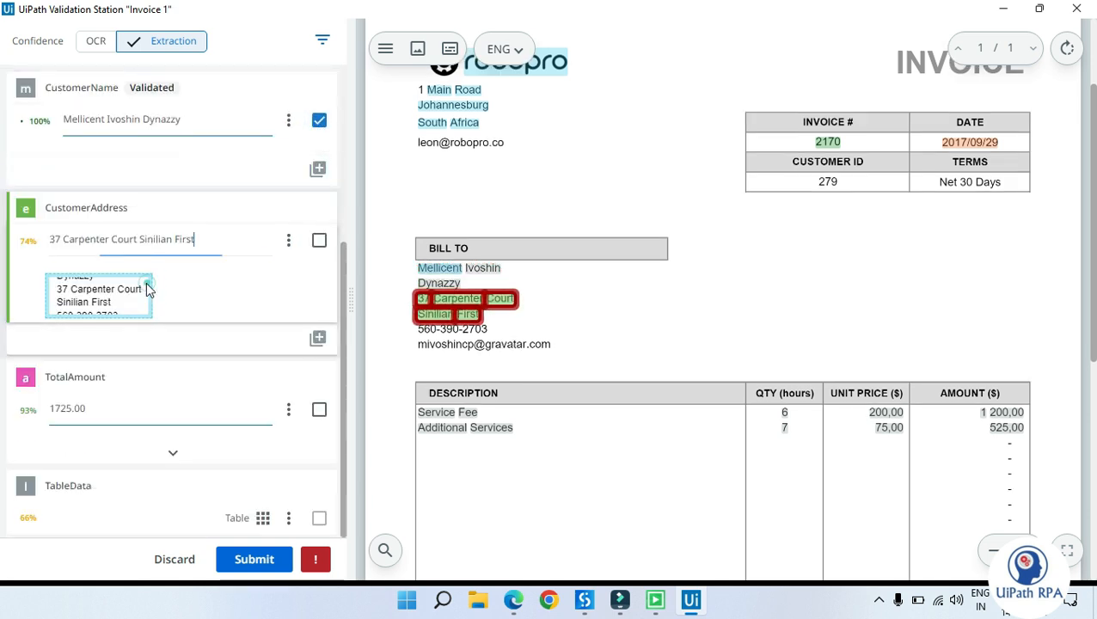
{"action": "left_click", "coordinate": [319, 241]}
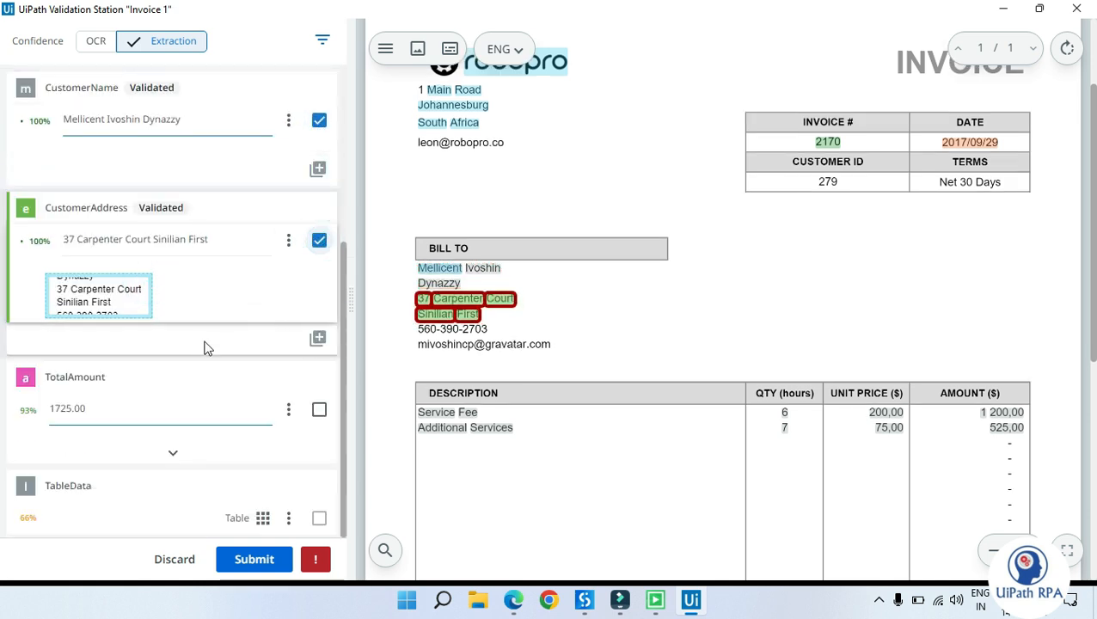
Step: Replace the TotalAmount value with the 1 725,00 total selected on the invoice
{"action": "left_click", "coordinate": [105, 408]}
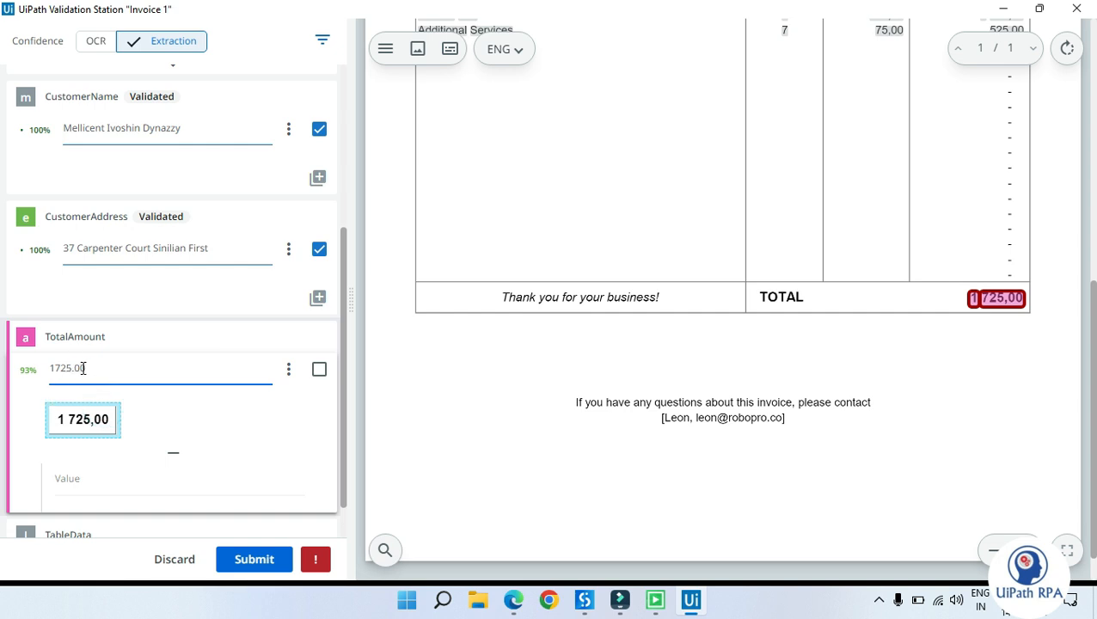
{"action": "left_click_drag", "start_coordinate": [953, 293], "coordinate": [1027, 314]}
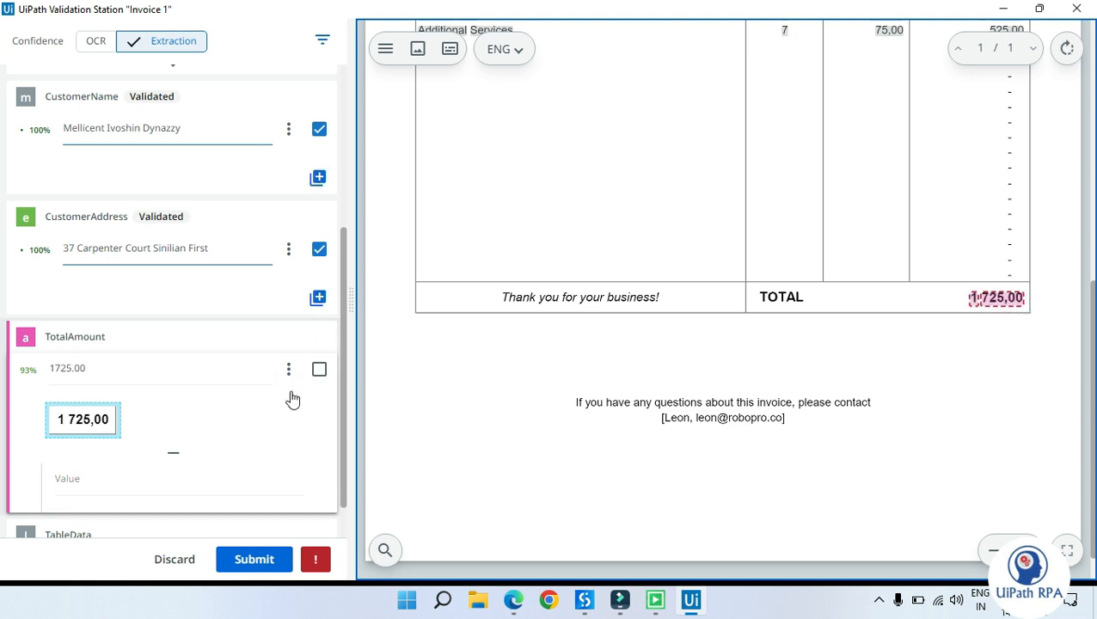
{"action": "left_click", "coordinate": [288, 369]}
{"action": "left_click", "coordinate": [253, 409]}
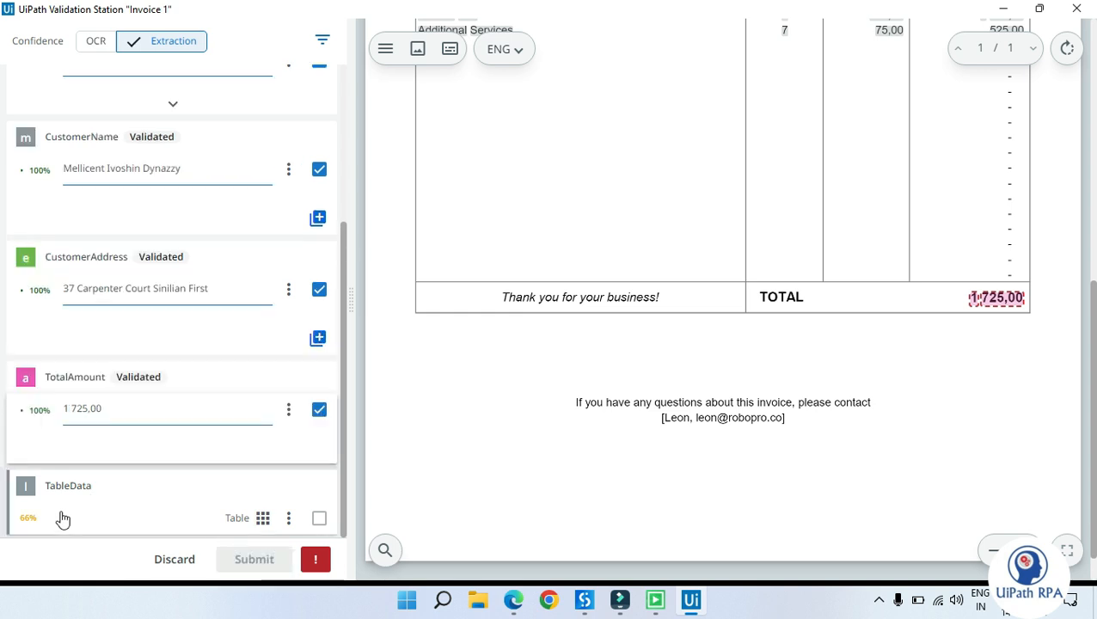
Step: Open the TableData table and replace the first line's UnitPrice with the 200,00 selected on the invoice
{"action": "left_click", "coordinate": [61, 513]}
{"action": "left_click", "coordinate": [264, 518]}
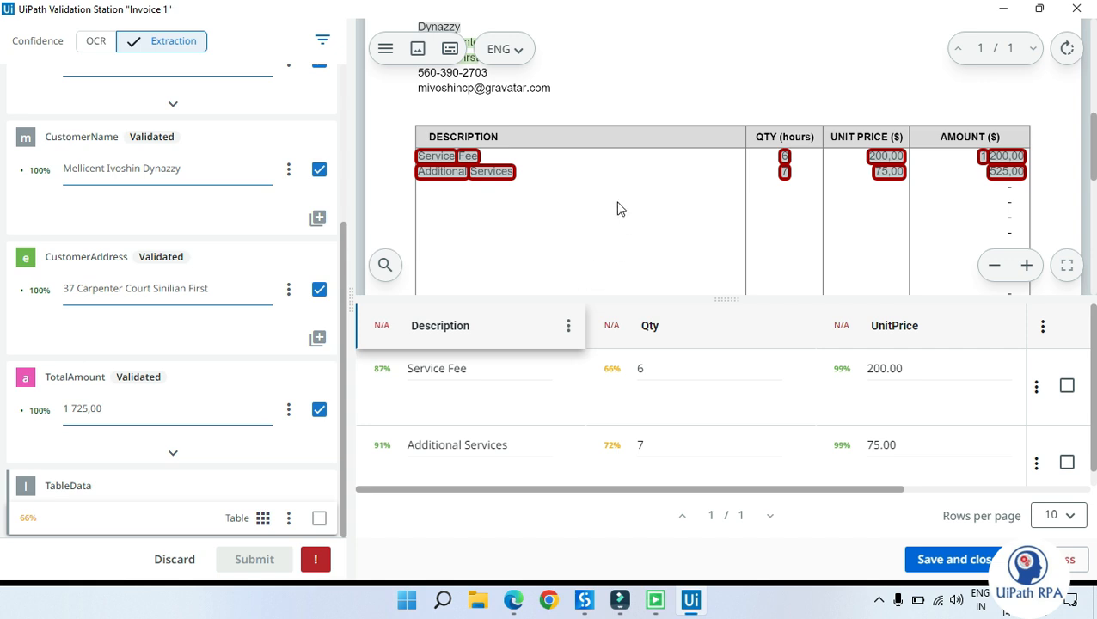
{"action": "scroll", "coordinate": [688, 361], "scroll_direction": "right", "scroll_amount": 3}
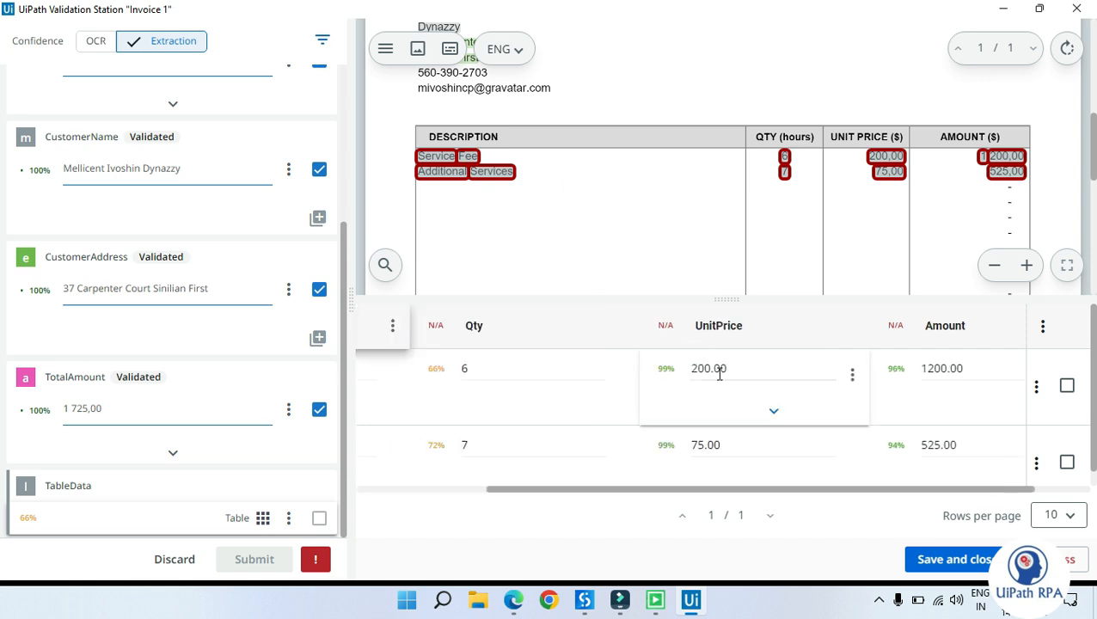
{"action": "left_click", "coordinate": [768, 369]}
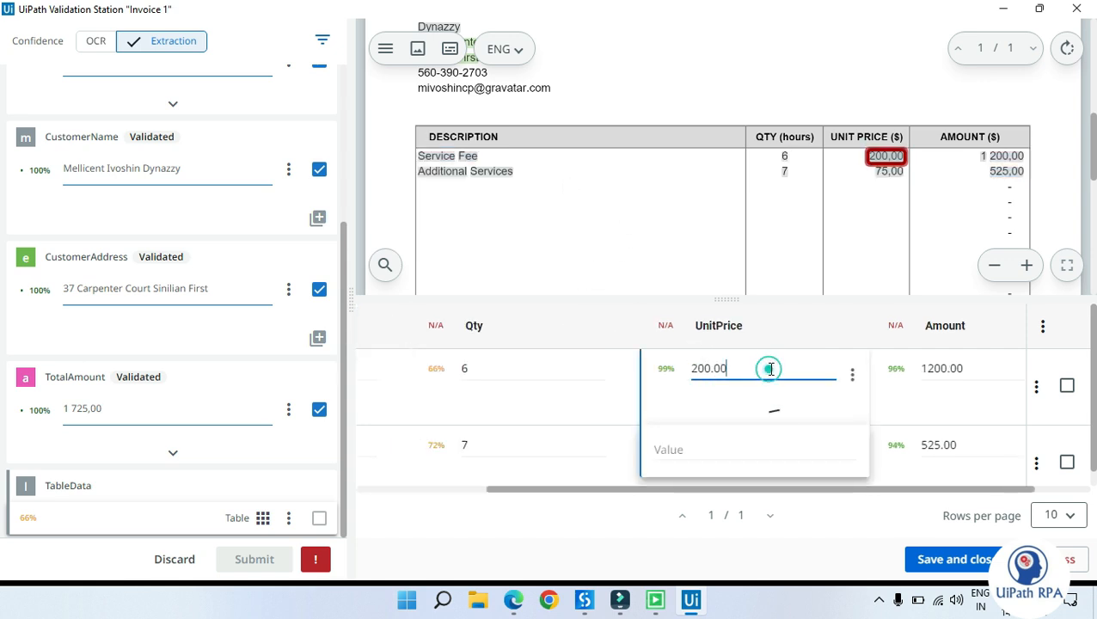
{"action": "left_click", "coordinate": [852, 378]}
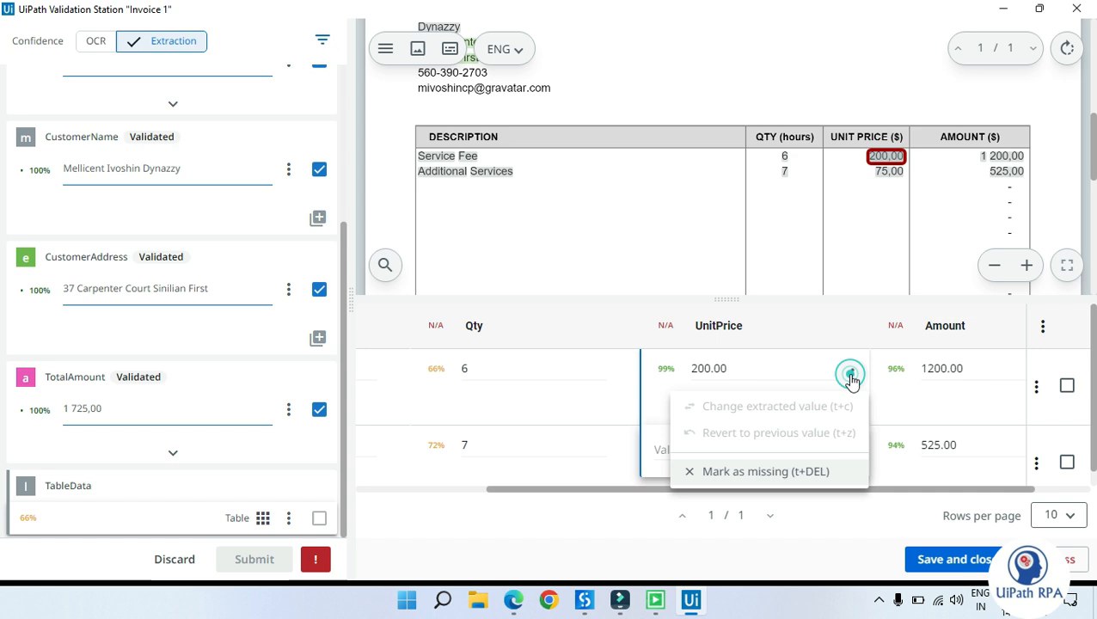
{"action": "left_click", "coordinate": [794, 375]}
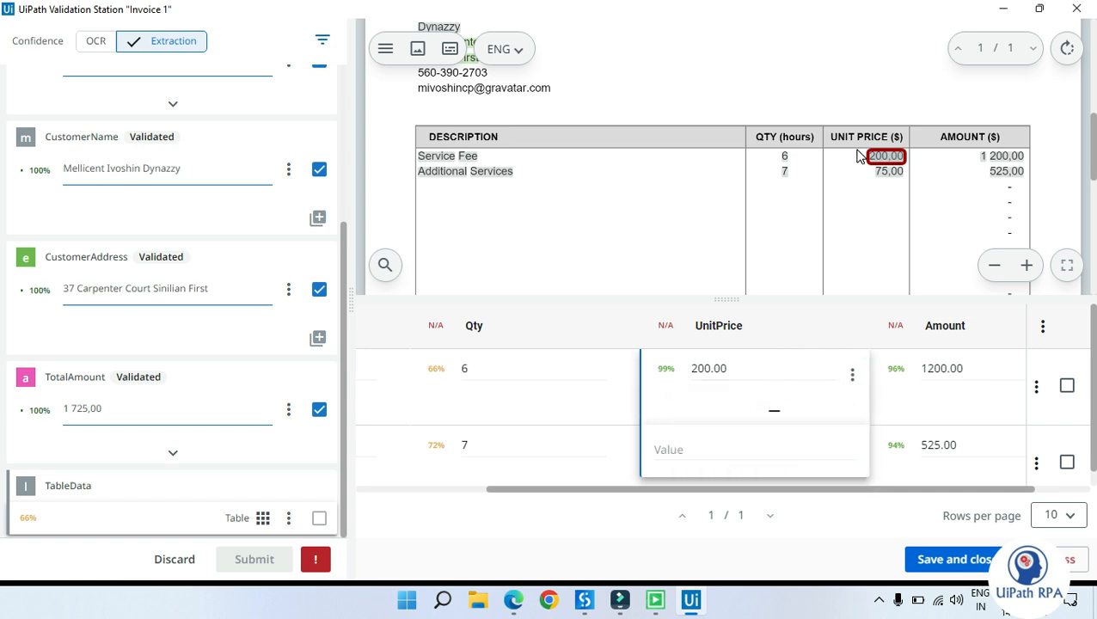
{"action": "left_click_drag", "start_coordinate": [860, 150], "coordinate": [909, 165]}
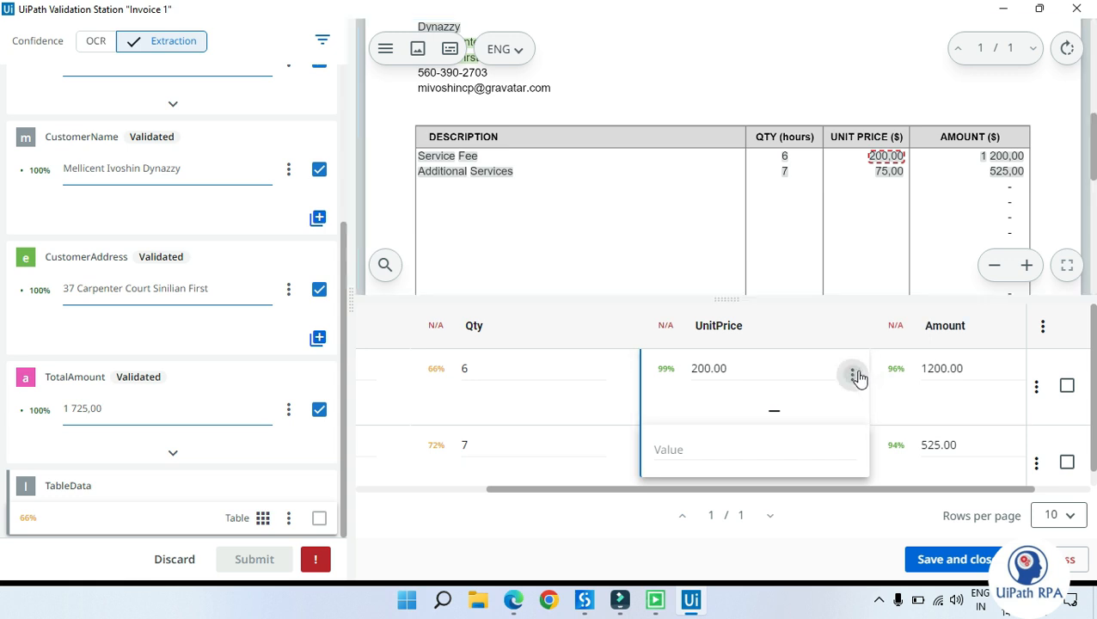
{"action": "left_click", "coordinate": [853, 375]}
{"action": "left_click", "coordinate": [804, 401]}
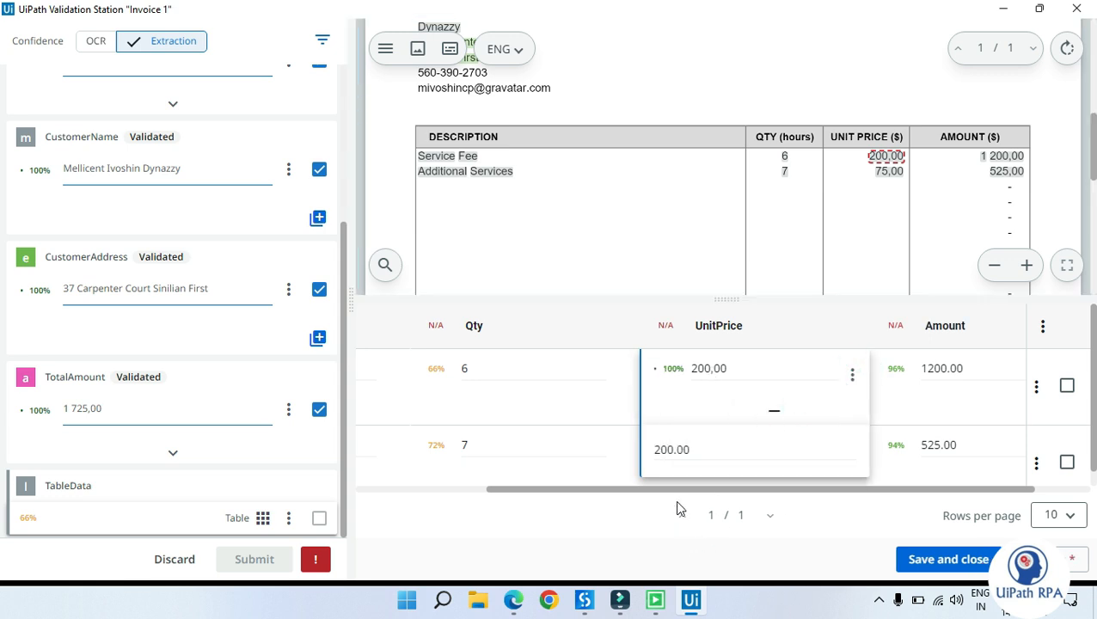
{"action": "left_click_drag", "start_coordinate": [673, 491], "coordinate": [464, 492]}
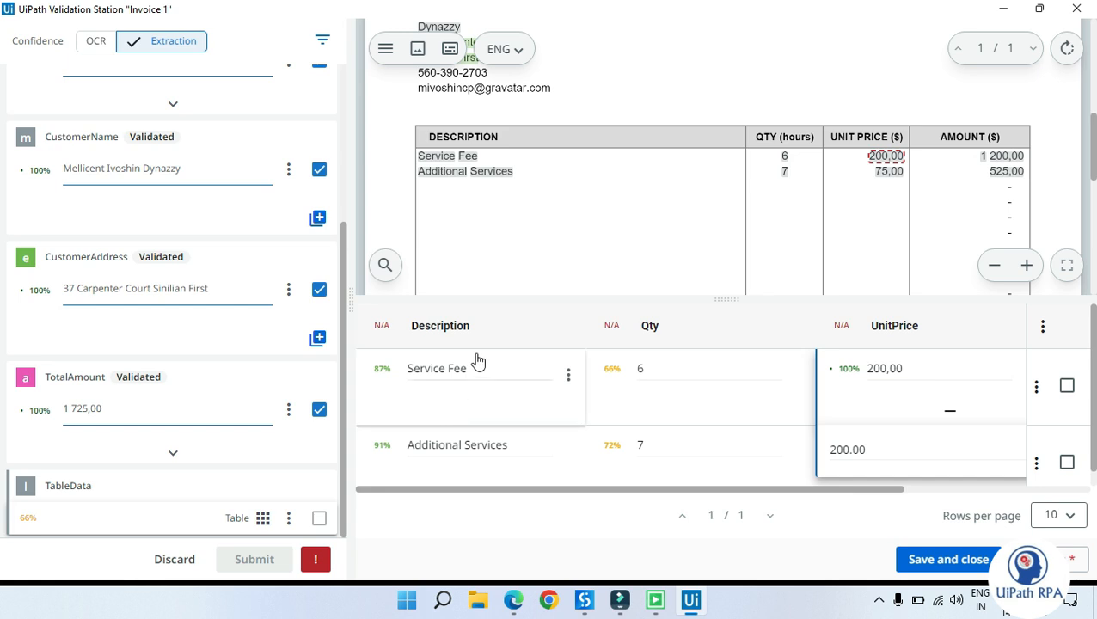
{"action": "left_click", "coordinate": [654, 369]}
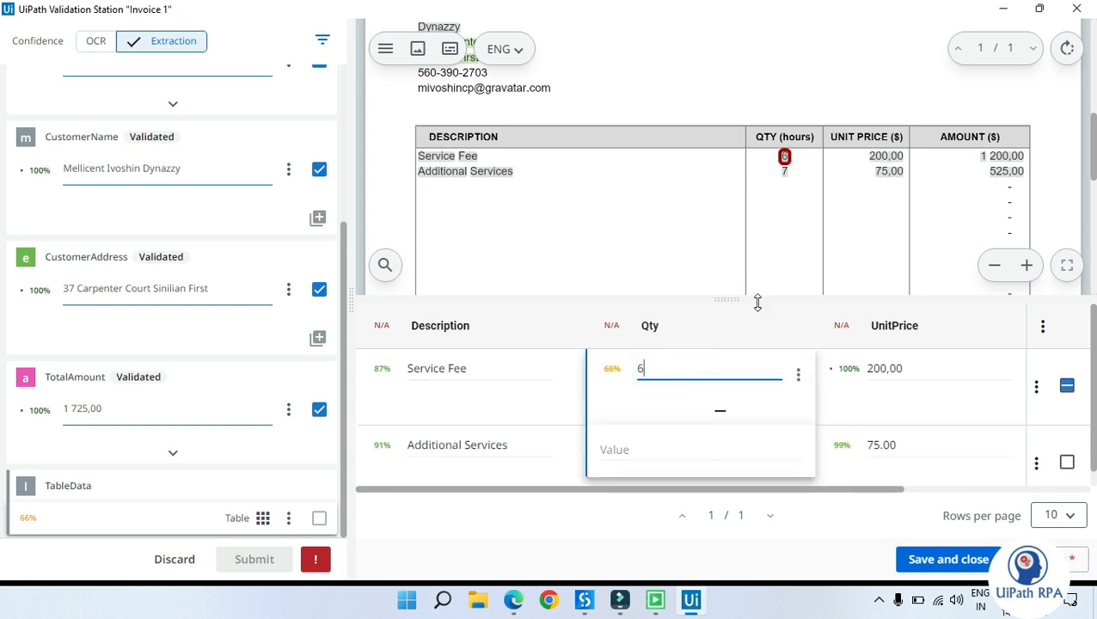
{"action": "left_click", "coordinate": [798, 373]}
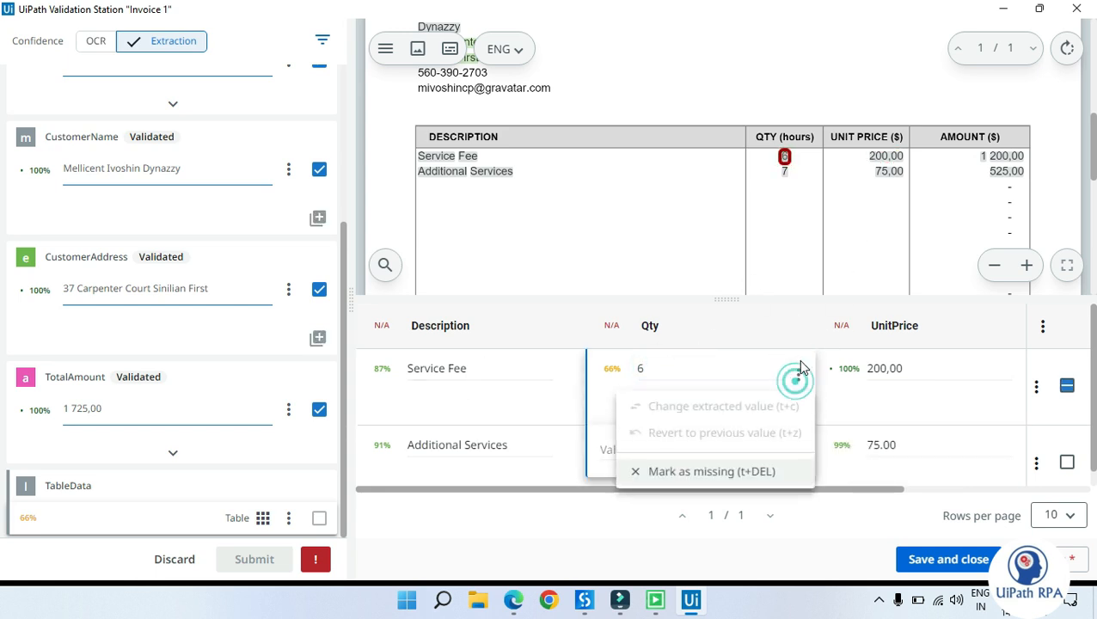
{"action": "left_click", "coordinate": [800, 368]}
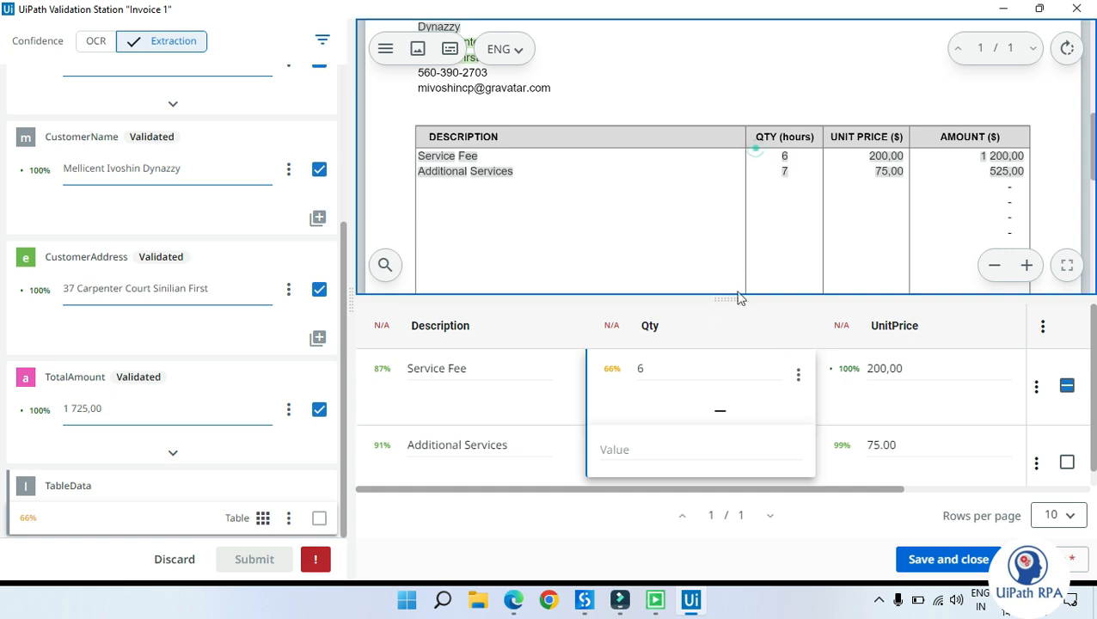
Step: Replace the second line's UnitPrice with the 75,00 selected on the invoice
{"action": "scroll", "coordinate": [671, 374], "scroll_direction": "down", "scroll_amount": 1}
{"action": "left_click", "coordinate": [830, 417]}
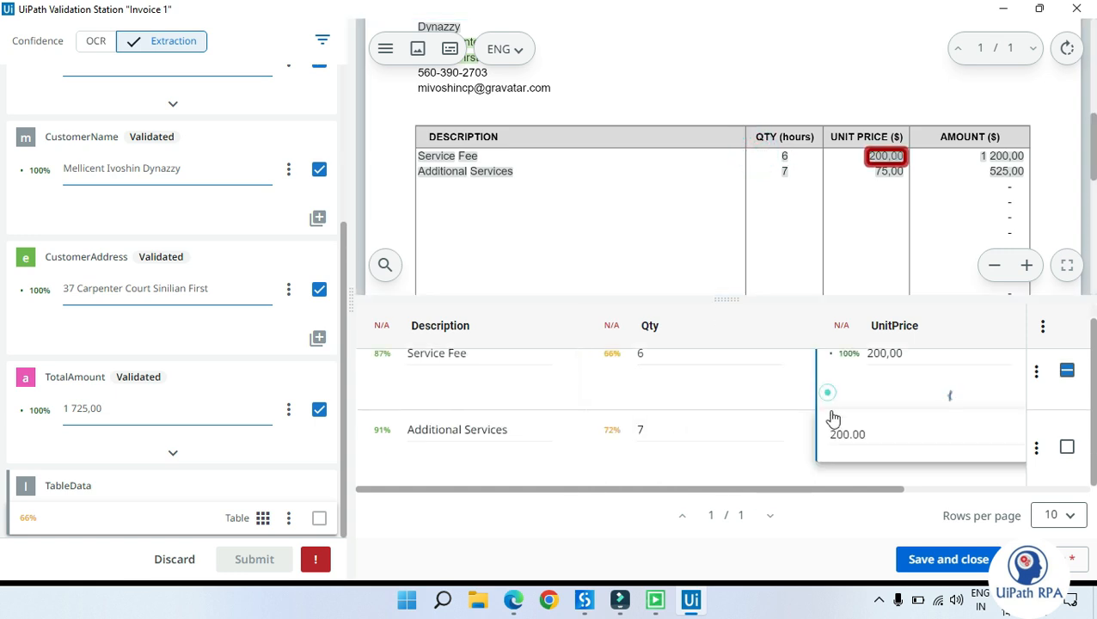
{"action": "left_click_drag", "start_coordinate": [622, 490], "coordinate": [796, 484]}
{"action": "left_click", "coordinate": [646, 438]}
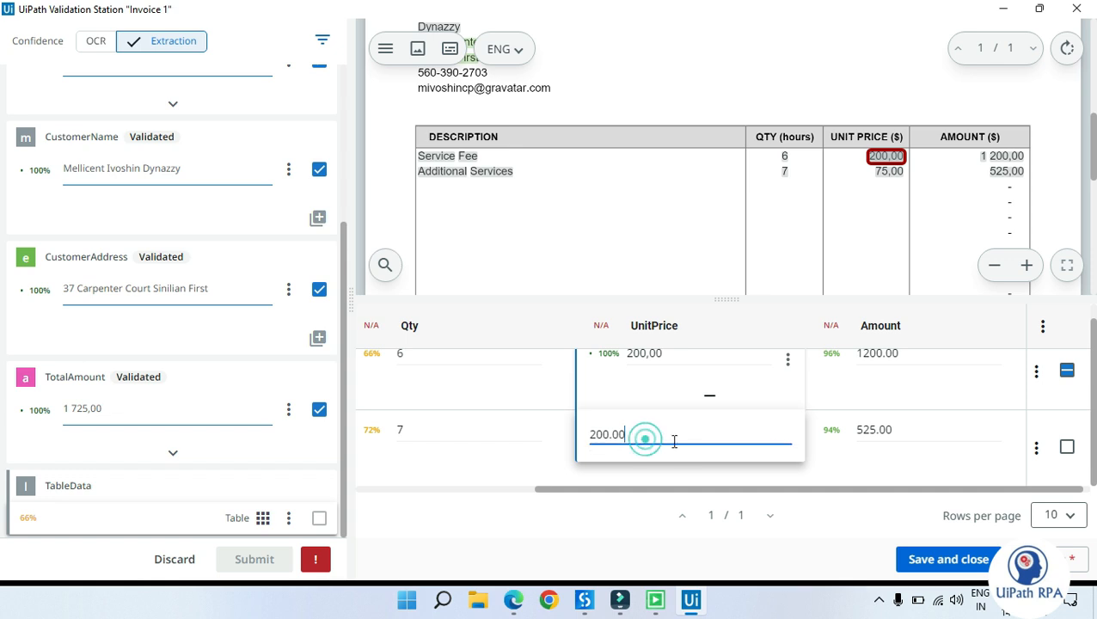
{"action": "left_click", "coordinate": [821, 411]}
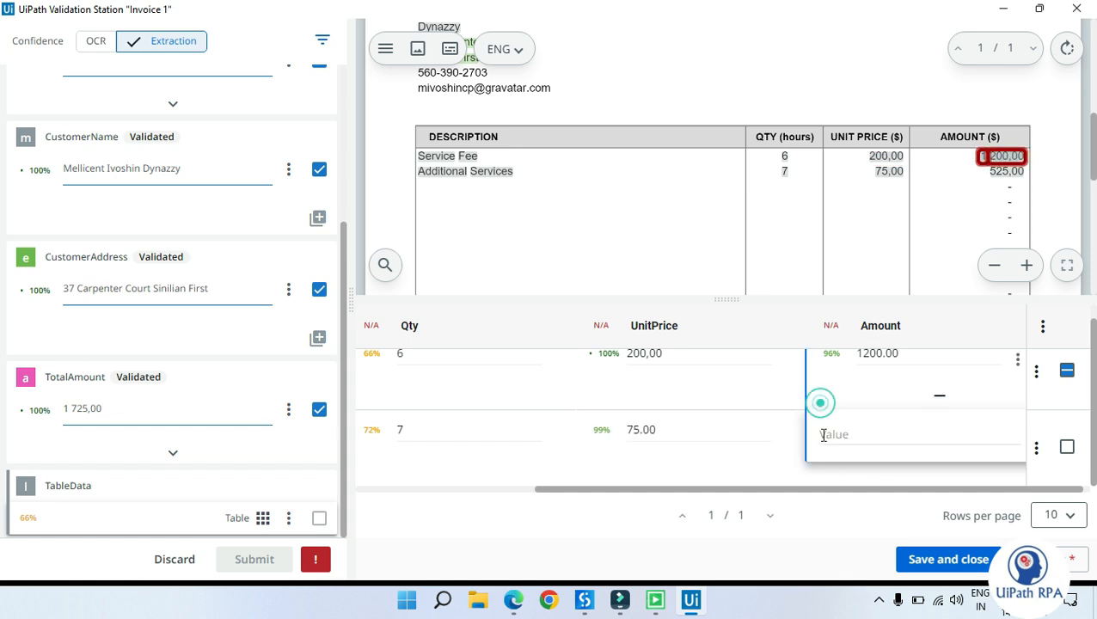
{"action": "left_click", "coordinate": [679, 426]}
{"action": "left_click", "coordinate": [672, 437]}
{"action": "left_click_drag", "start_coordinate": [855, 139], "coordinate": [911, 172]}
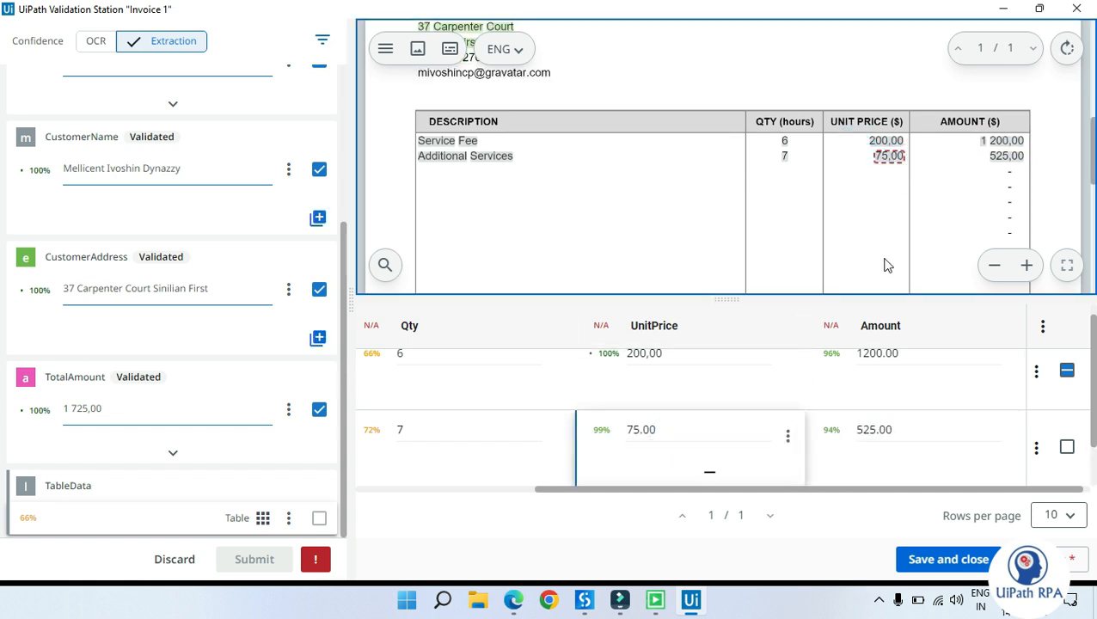
{"action": "left_click", "coordinate": [788, 437]}
{"action": "left_click", "coordinate": [771, 469]}
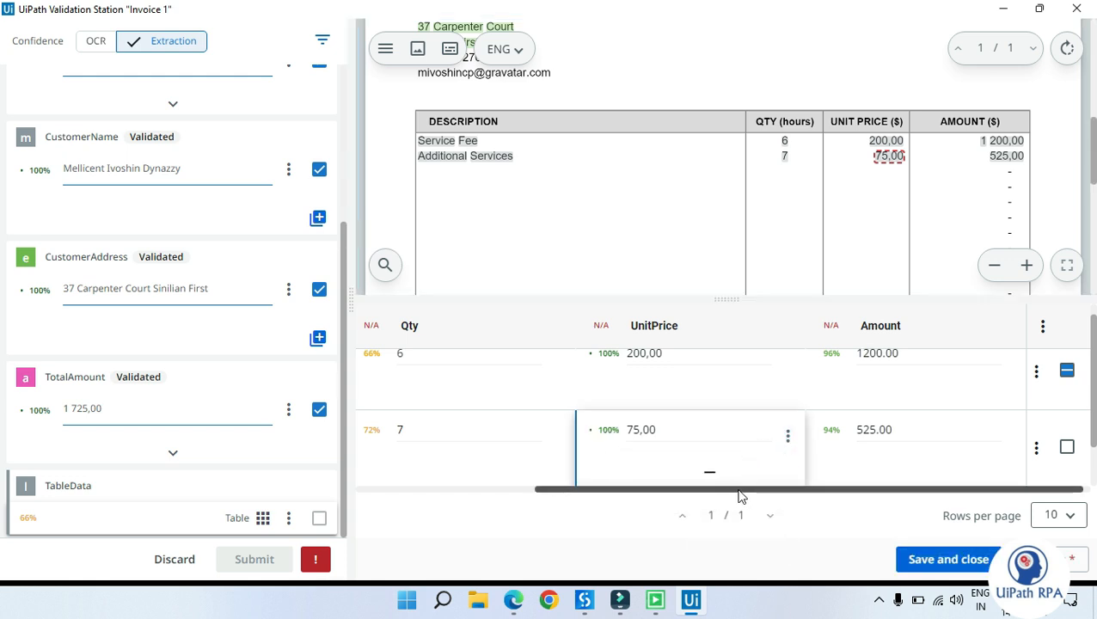
Step: Replace the first line's Amount with the 1 200,00 selected on the invoice
{"action": "left_click_drag", "start_coordinate": [733, 489], "coordinate": [741, 489]}
{"action": "left_click", "coordinate": [921, 356]}
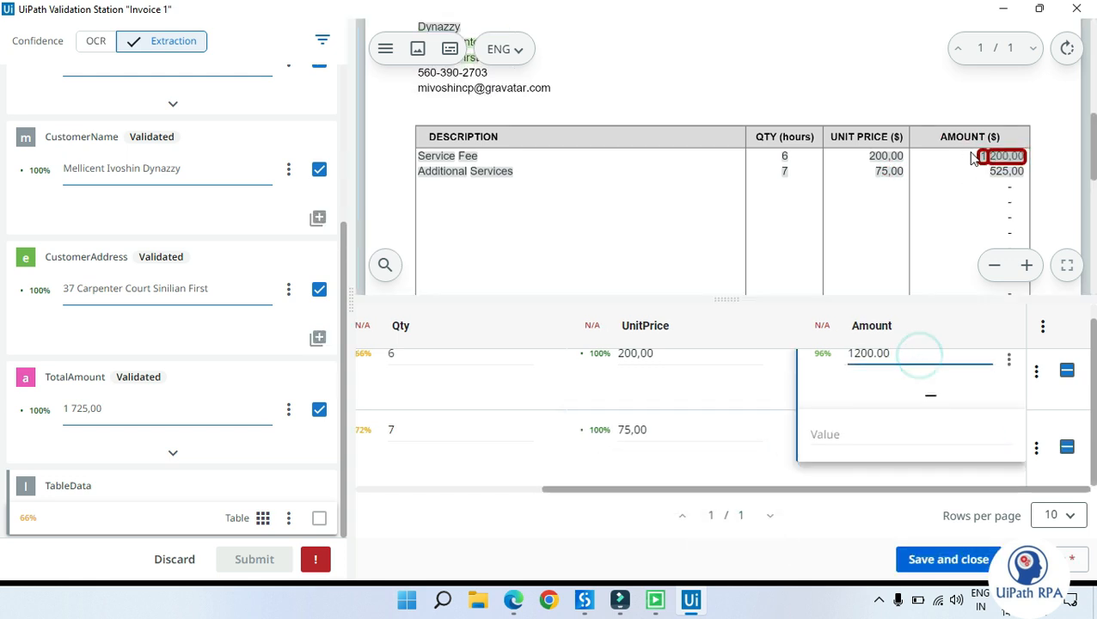
{"action": "left_click_drag", "start_coordinate": [974, 156], "coordinate": [1030, 165]}
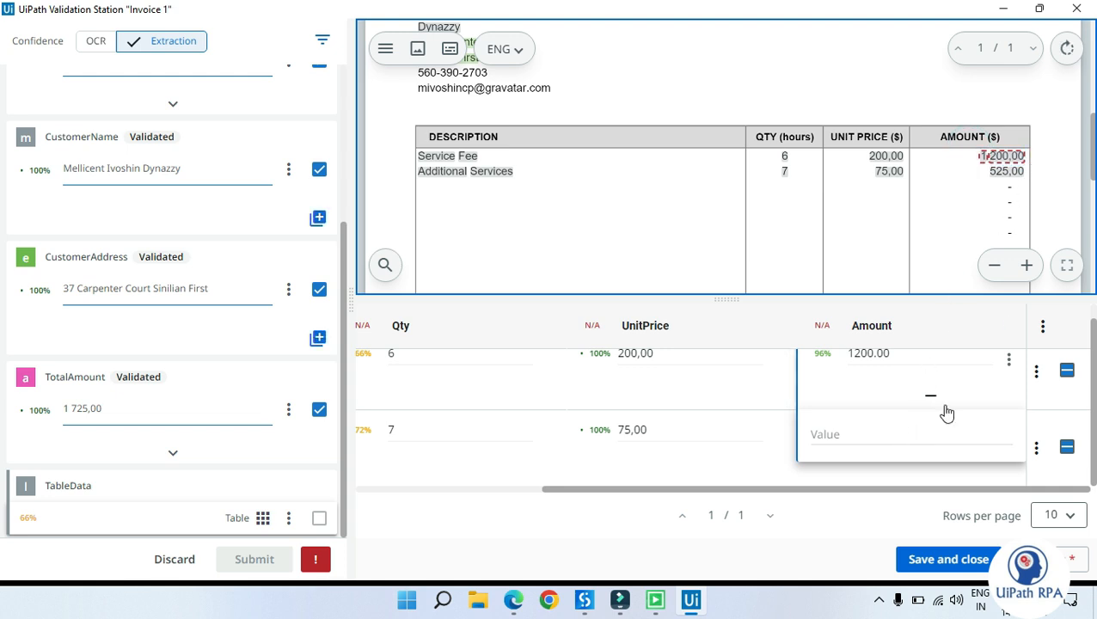
{"action": "left_click", "coordinate": [1009, 360]}
{"action": "left_click", "coordinate": [989, 392]}
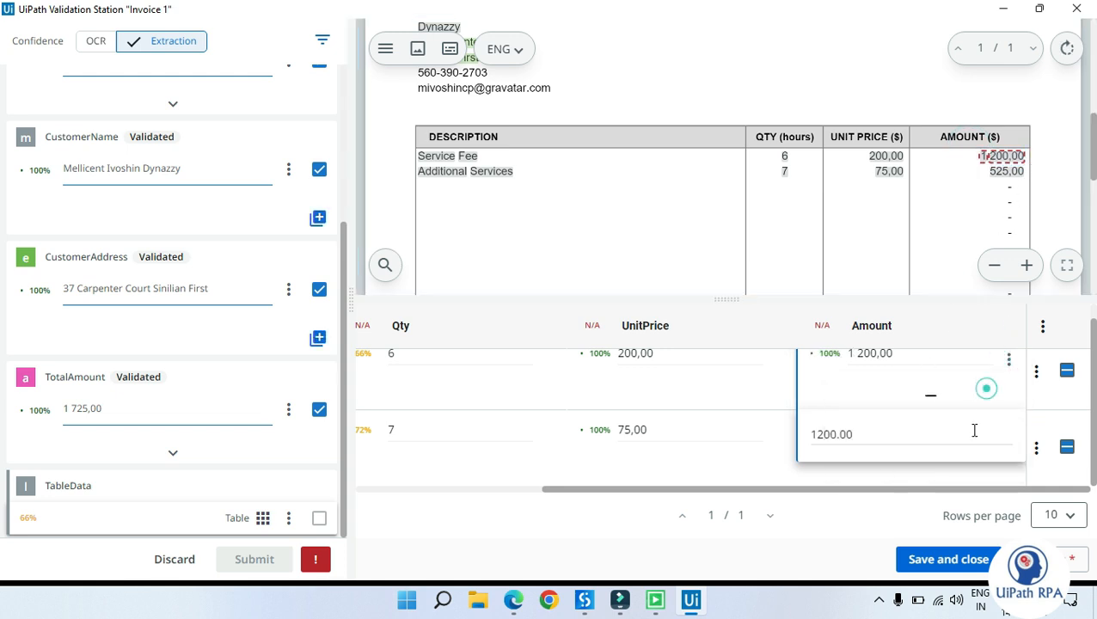
Step: Replace the second line's Amount with the 525,00 selected on the invoice
{"action": "left_click", "coordinate": [896, 438]}
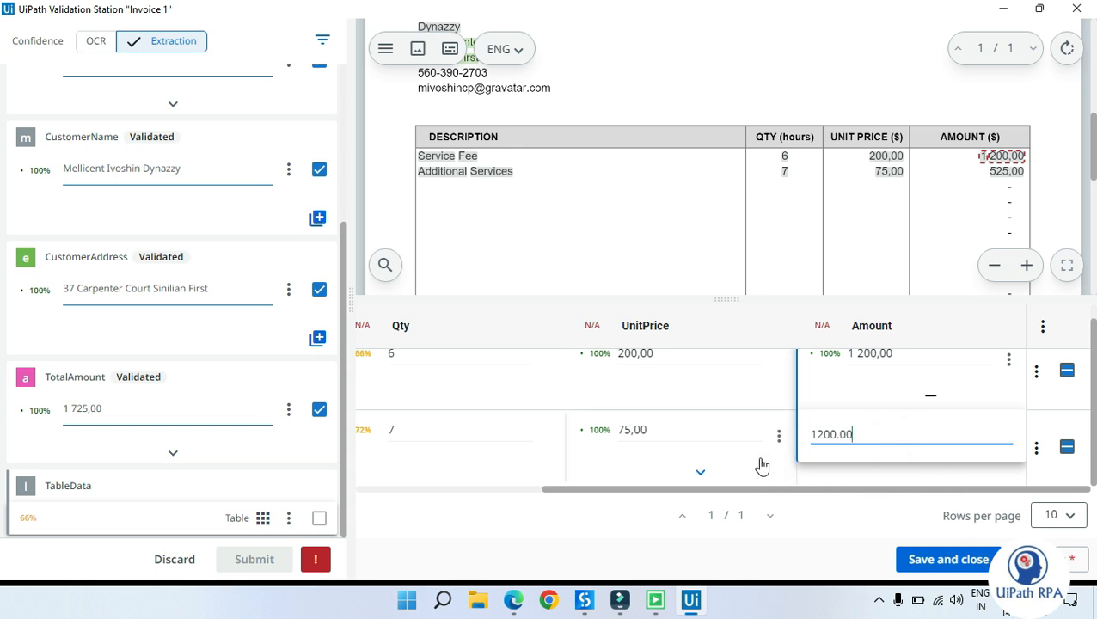
{"action": "left_click", "coordinate": [808, 473]}
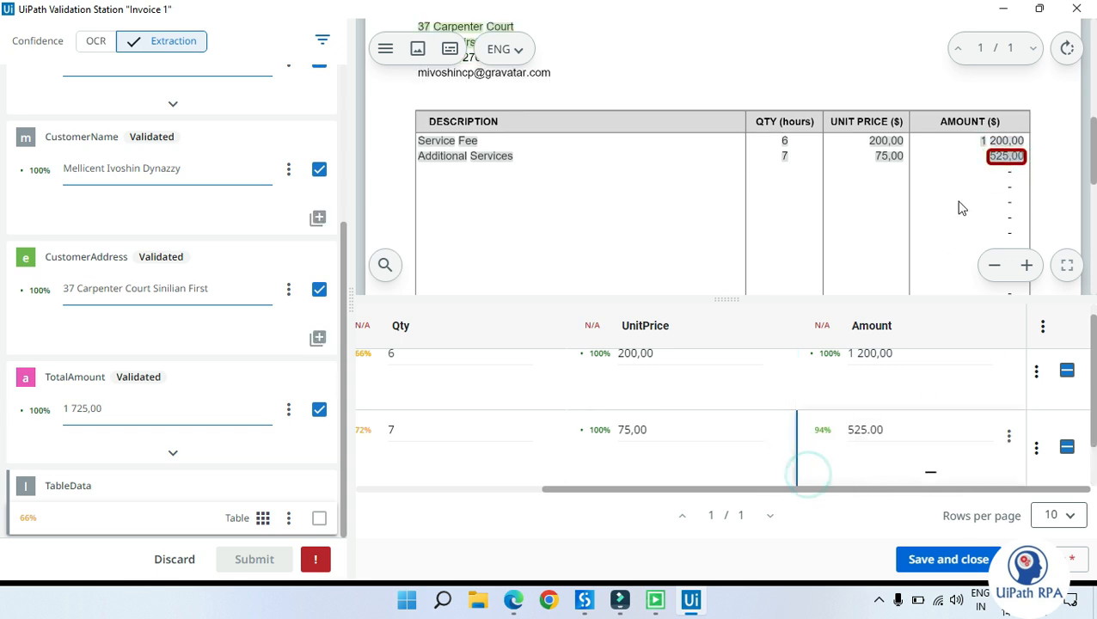
{"action": "left_click", "coordinate": [981, 155]}
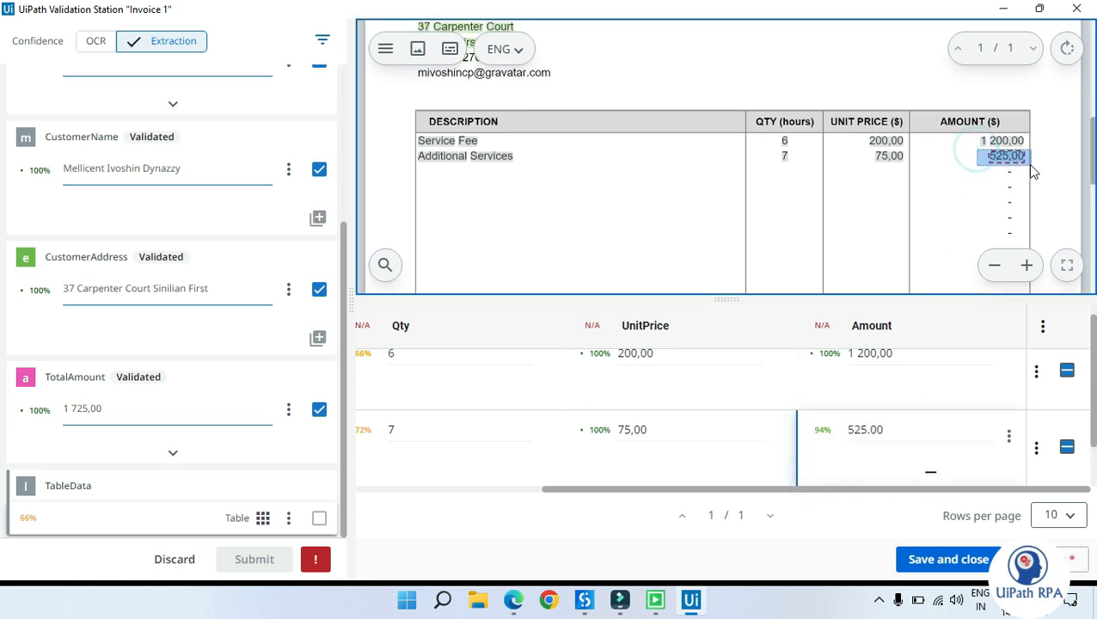
{"action": "left_click", "coordinate": [1009, 439]}
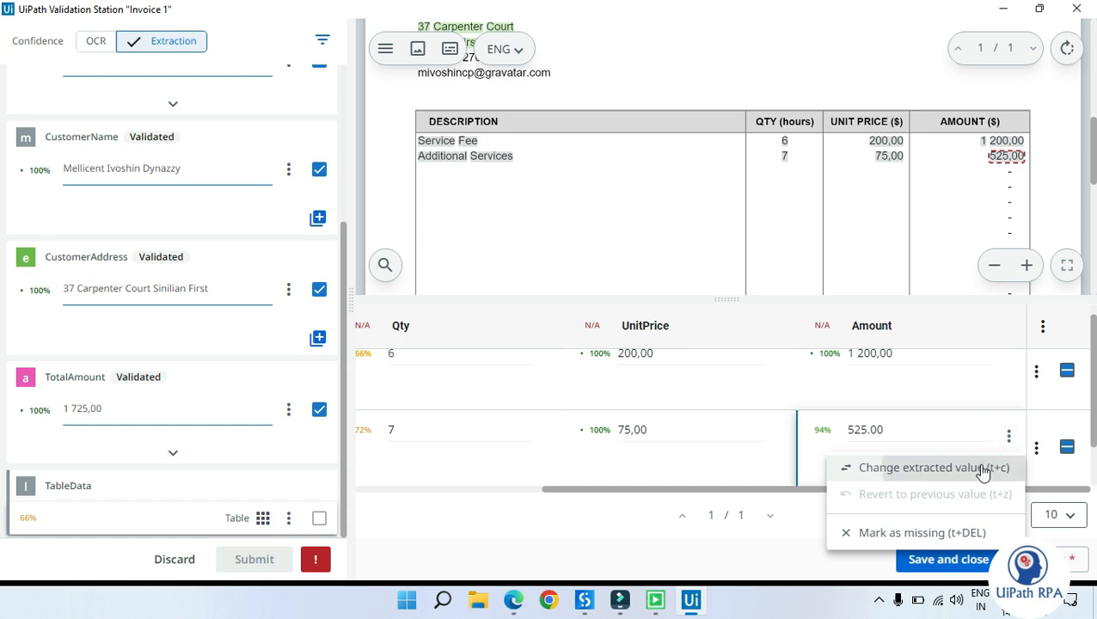
{"action": "left_click", "coordinate": [911, 468]}
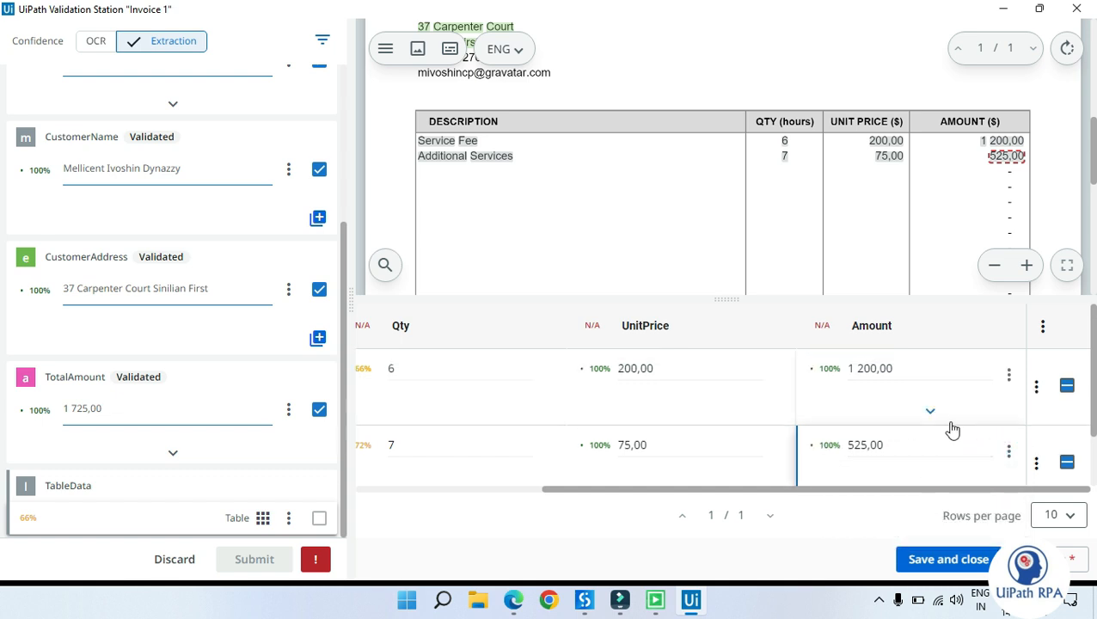
Step: Edit the first line's Amount to 1200,00 by removing the space
{"action": "left_click", "coordinate": [859, 367]}
{"action": "key", "text": "BackSpace"}
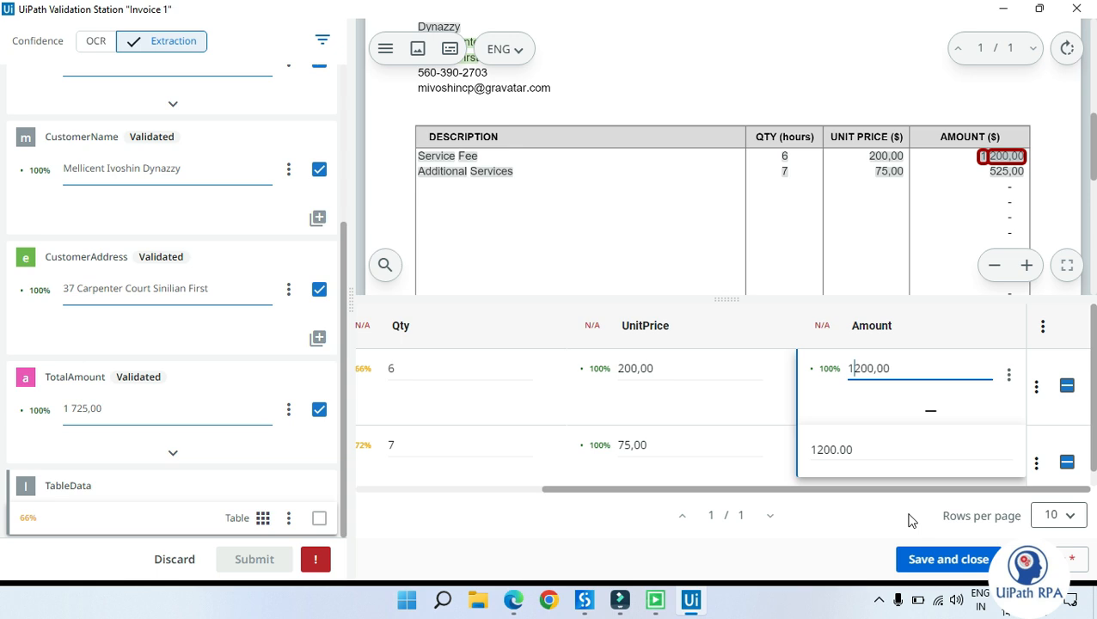
{"action": "left_click", "coordinate": [886, 421]}
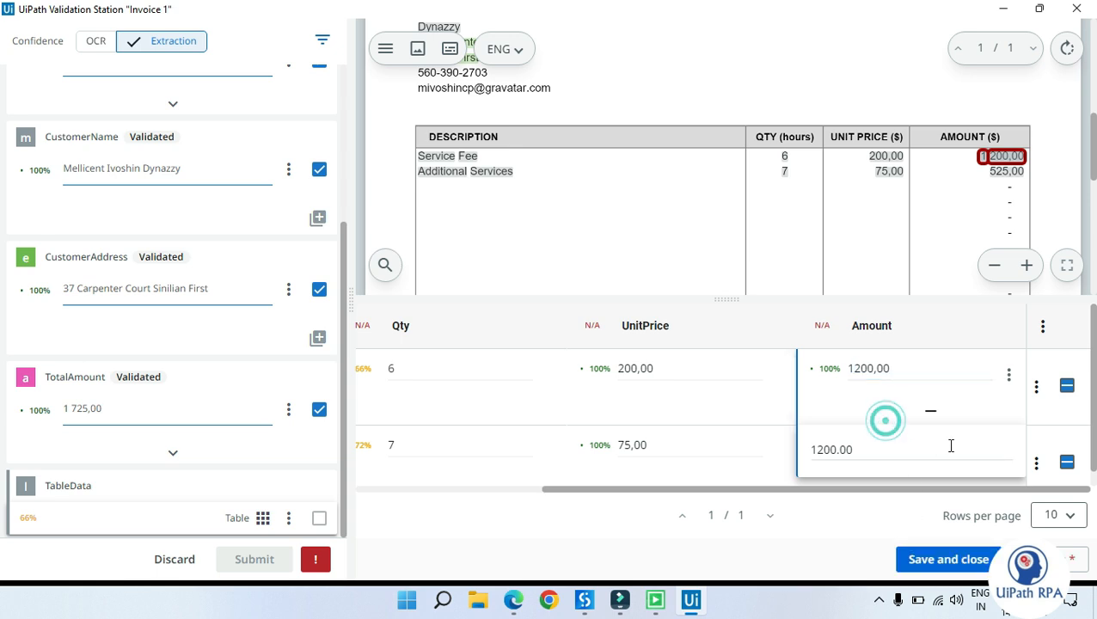
{"action": "left_click", "coordinate": [720, 447]}
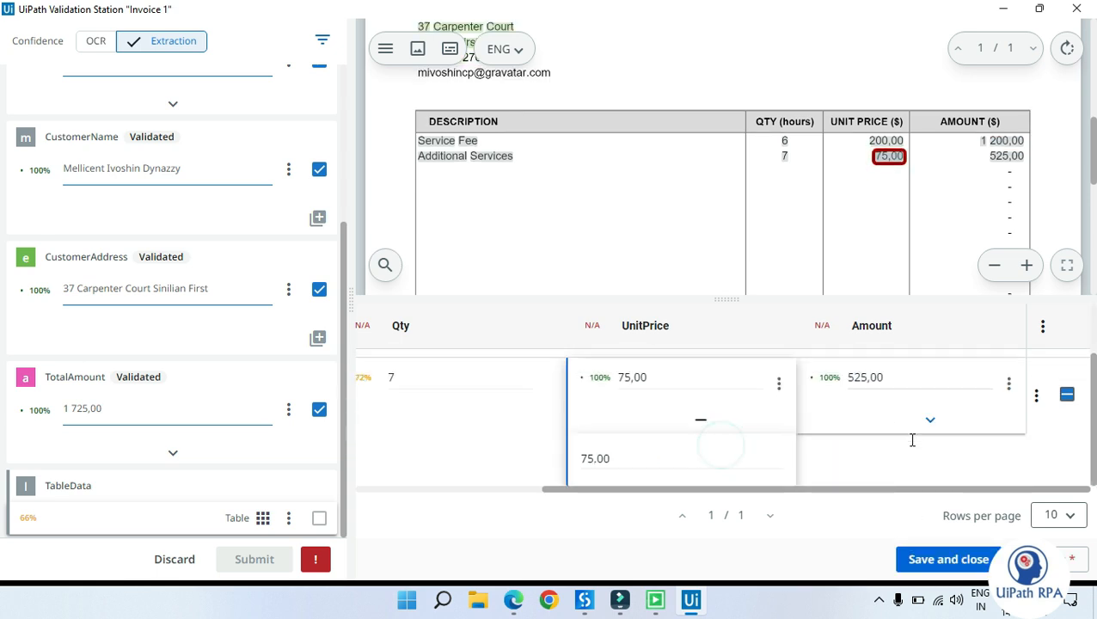
Step: Save and close the table, then submit the validated document
{"action": "left_click", "coordinate": [947, 560]}
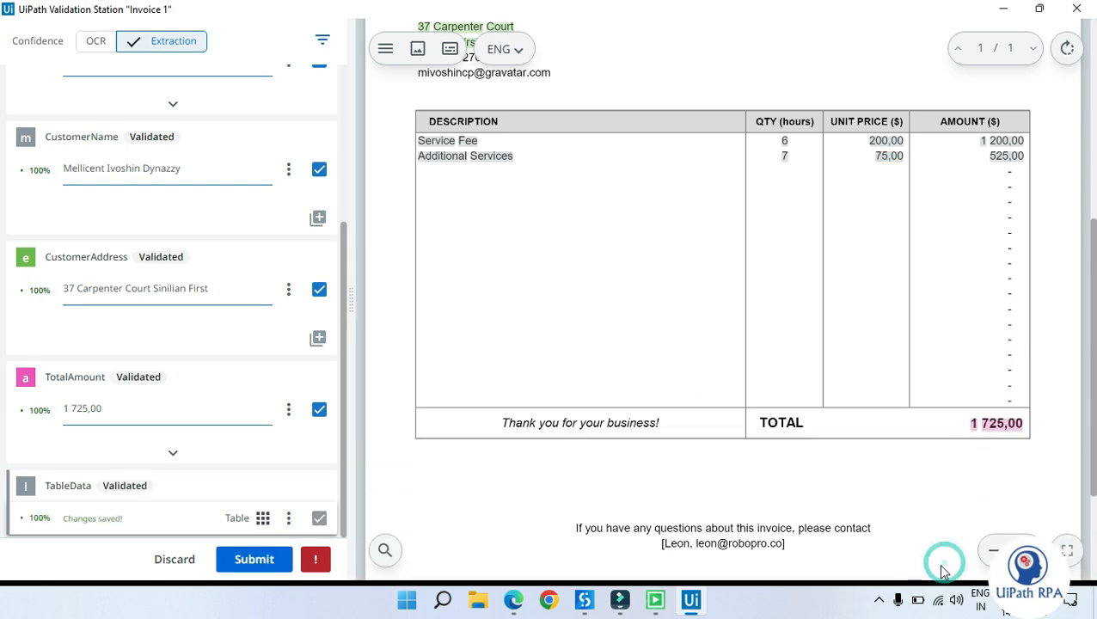
{"action": "left_click", "coordinate": [258, 558]}
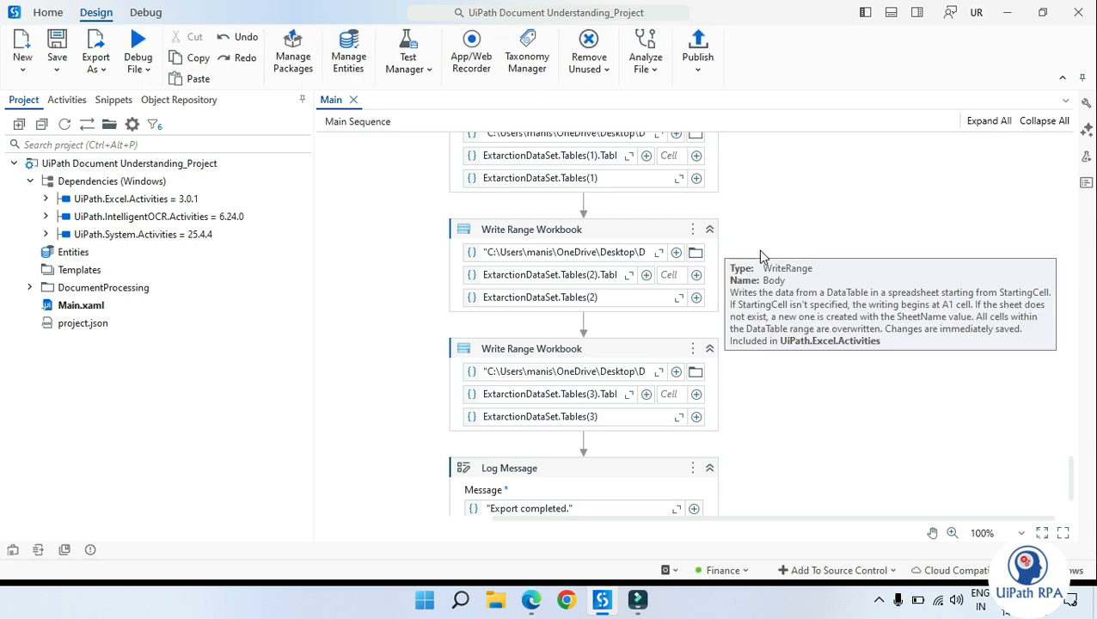
Step: Open the DU_Data workbook and autofit the columns on the Simple Fields sheet
{"action": "left_click", "coordinate": [1008, 16]}
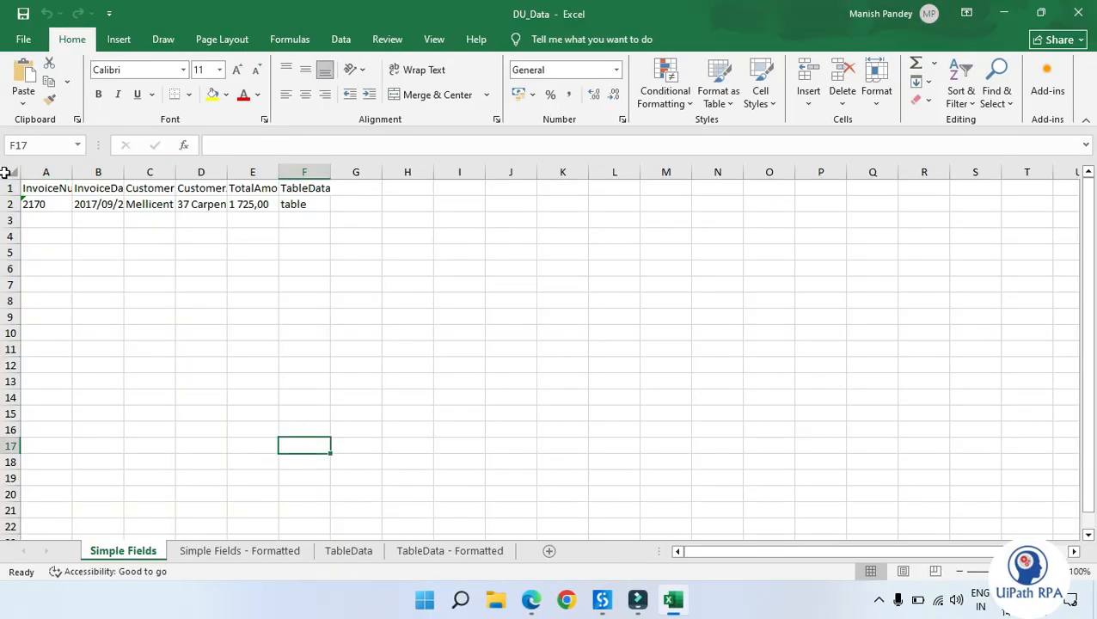
{"action": "left_click", "coordinate": [8, 170]}
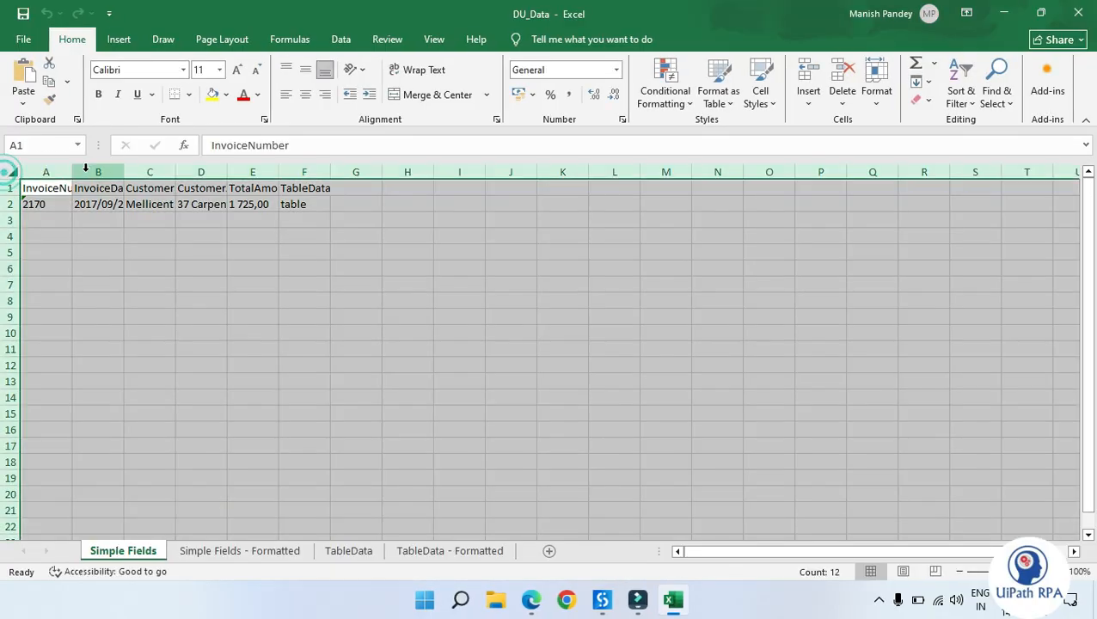
{"action": "double_click", "coordinate": [74, 171]}
{"action": "left_click", "coordinate": [273, 353]}
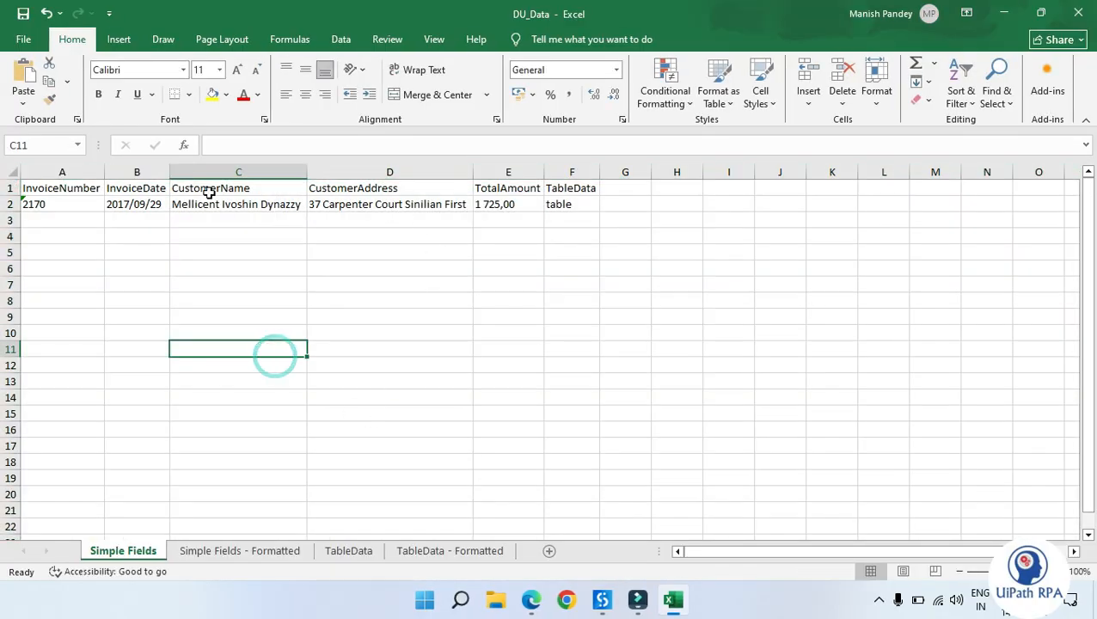
{"action": "left_click_drag", "start_coordinate": [35, 188], "coordinate": [450, 203]}
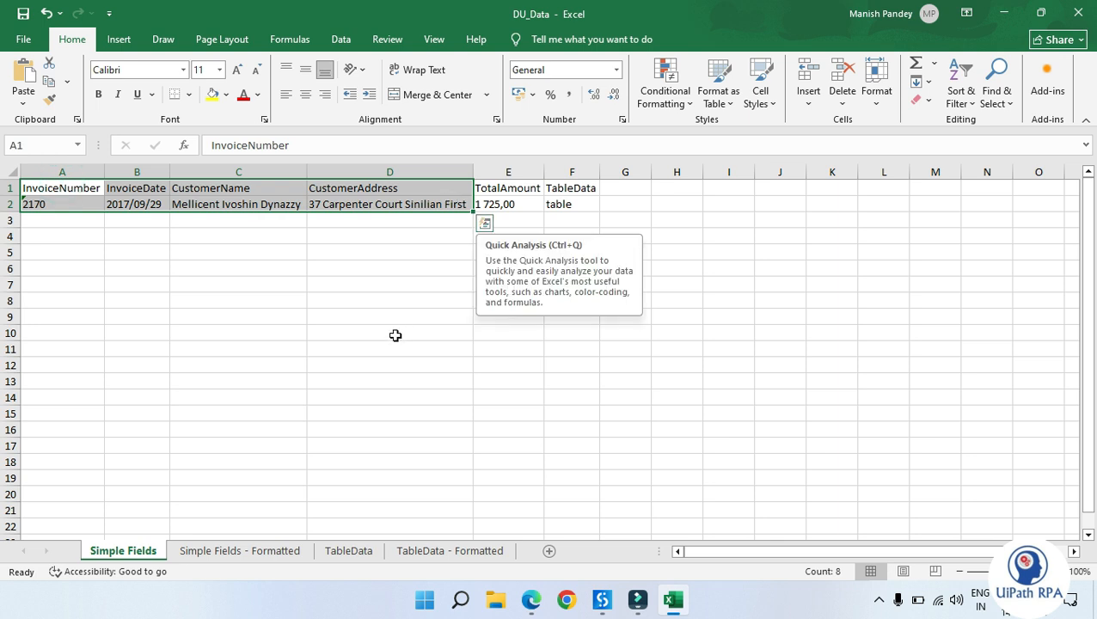
{"action": "left_click", "coordinate": [396, 335]}
Step: Switch to the TableData sheet and autofit its columns
{"action": "left_click", "coordinate": [354, 553]}
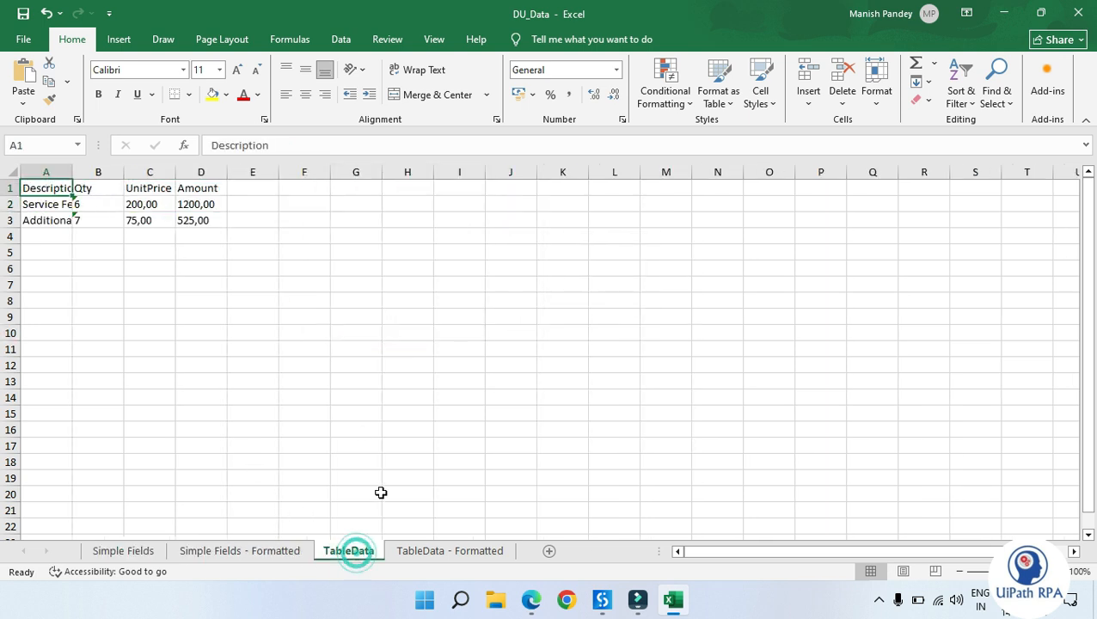
{"action": "left_click", "coordinate": [12, 174]}
{"action": "double_click", "coordinate": [76, 173]}
{"action": "left_click", "coordinate": [288, 344]}
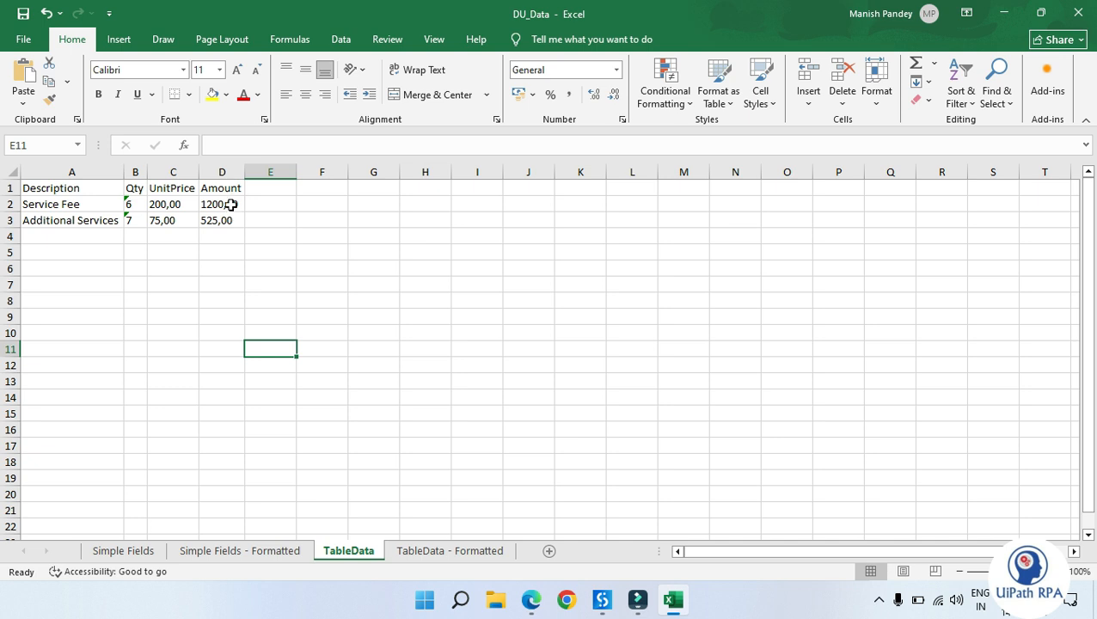
Step: Review the exported line-item values in the TableData sheet's Description, Qty, UnitPrice and Amount columns
{"action": "left_click_drag", "start_coordinate": [230, 192], "coordinate": [37, 221]}
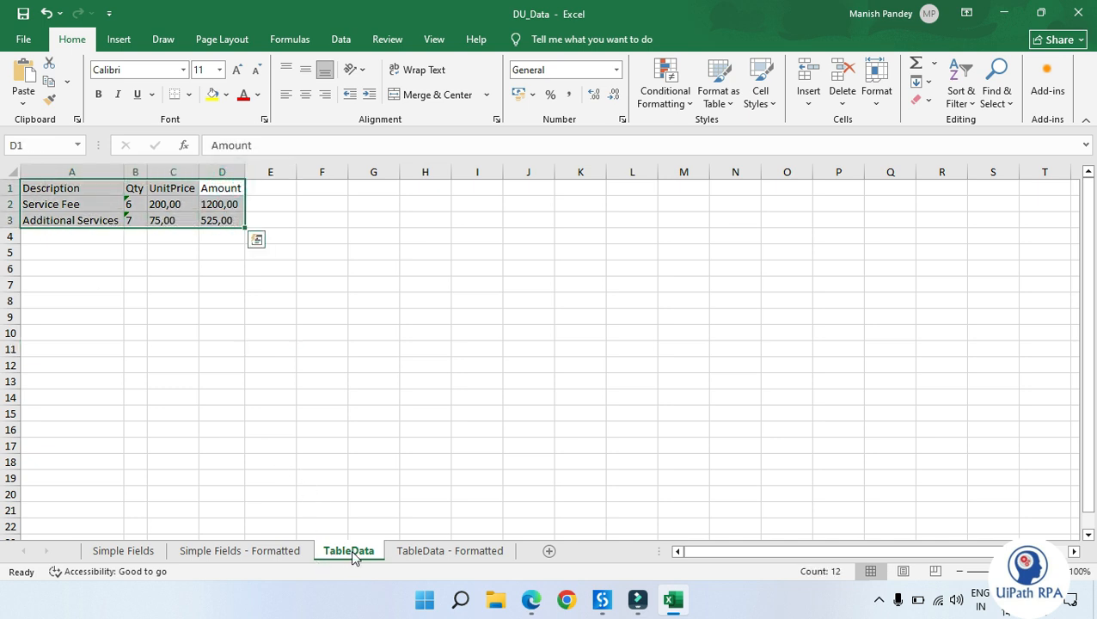
{"action": "left_click", "coordinate": [301, 314]}
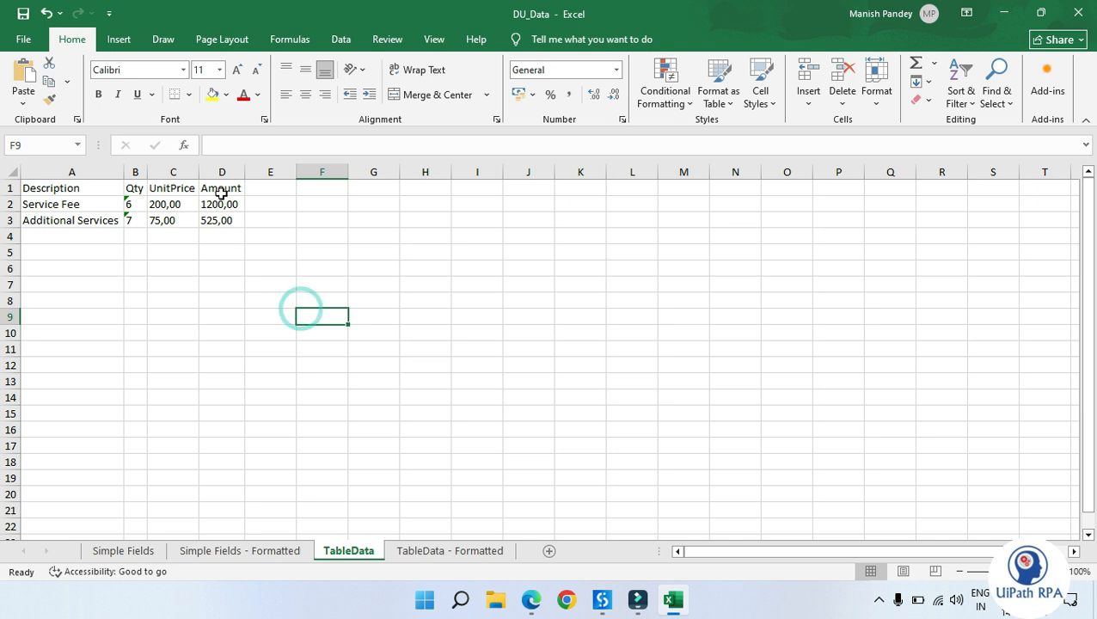
{"action": "left_click_drag", "start_coordinate": [222, 188], "coordinate": [220, 221]}
{"action": "left_click", "coordinate": [351, 432]}
{"action": "left_click", "coordinate": [168, 205]}
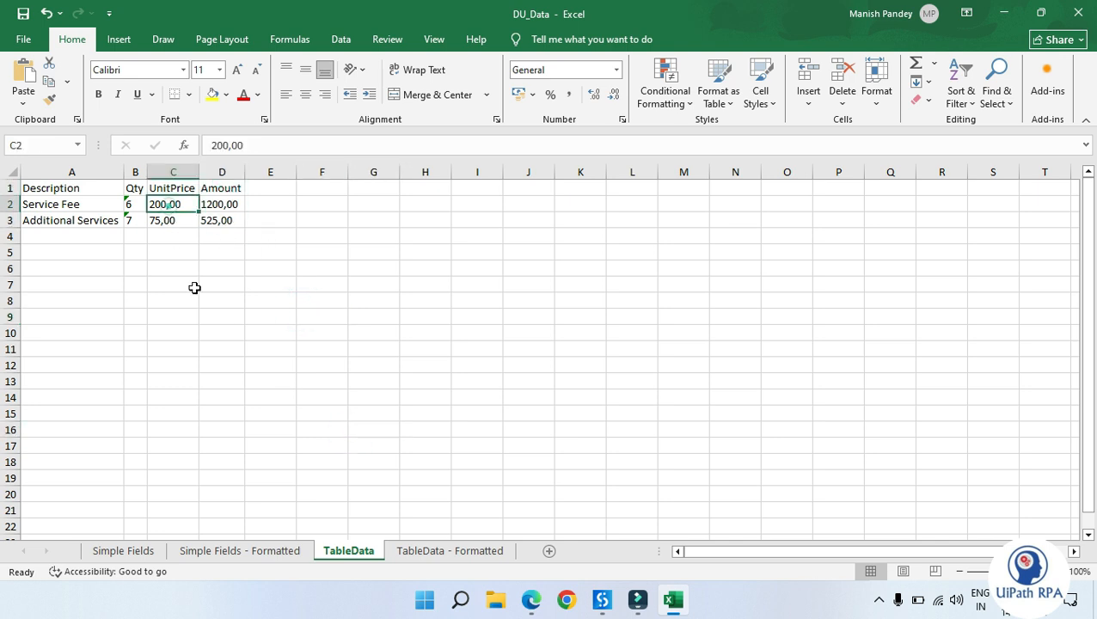
Step: Switch to the TableData - Formatted sheet and inspect the first line's Amount cell against the invoice
{"action": "left_click", "coordinate": [454, 551]}
{"action": "left_click", "coordinate": [443, 314]}
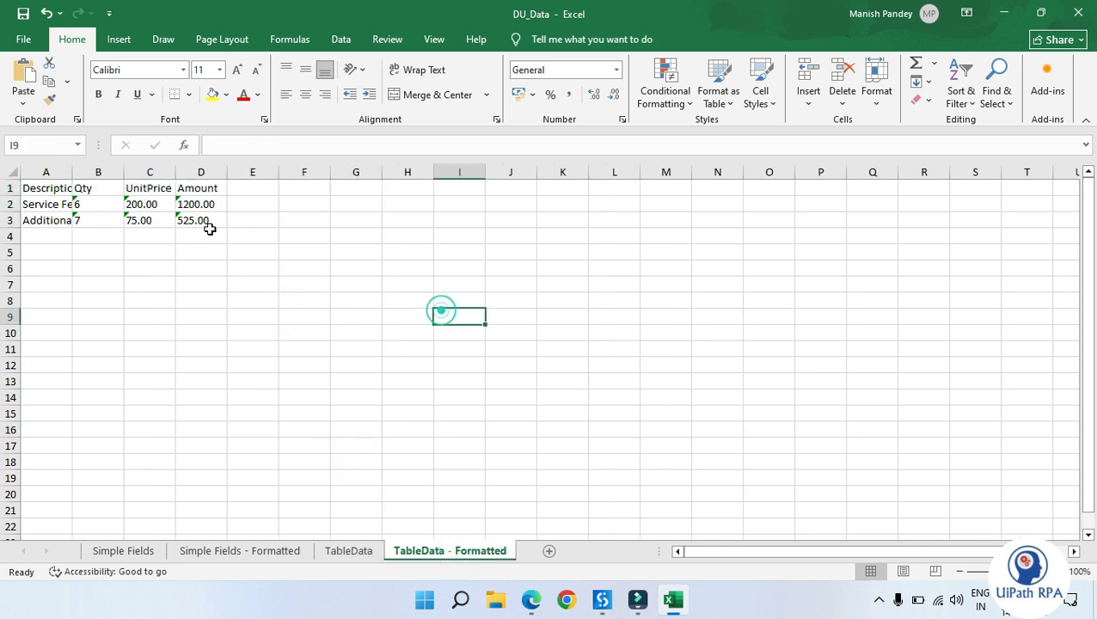
{"action": "left_click", "coordinate": [202, 204]}
{"action": "double_click", "coordinate": [202, 204]}
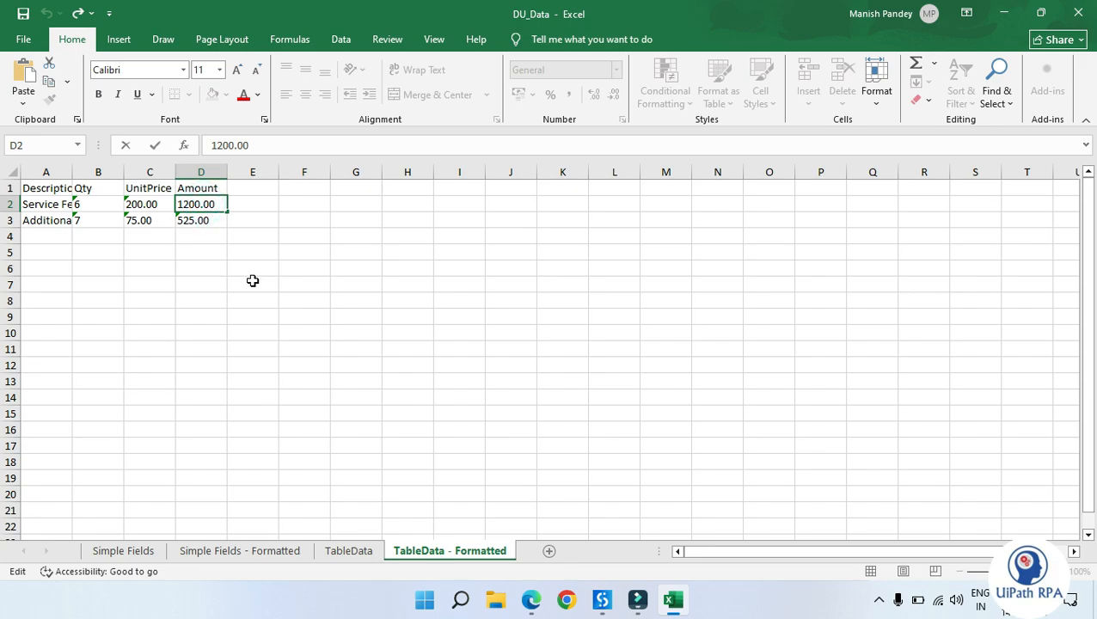
{"action": "left_click", "coordinate": [950, 342]}
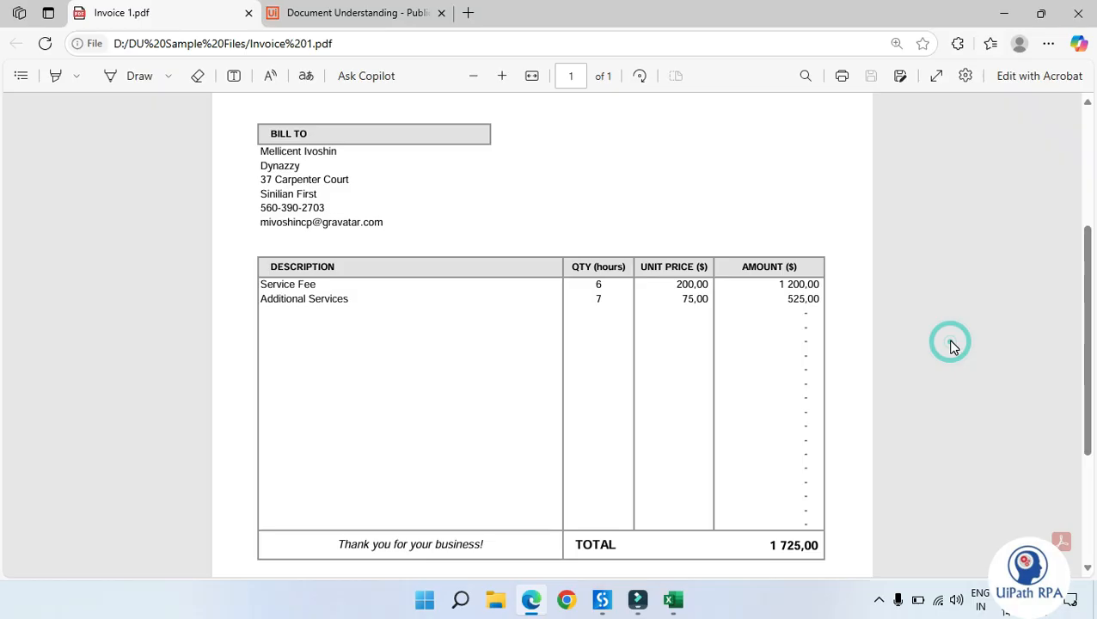